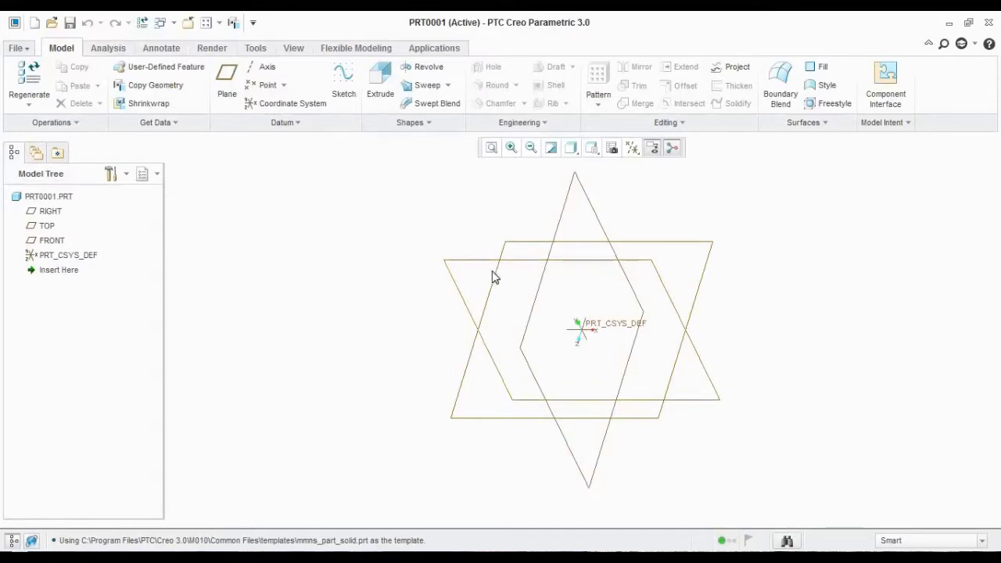
- Start a sketch on the FRONT datum plane and orient the view parallel to the screen
{"action": "left_click", "coordinate": [494, 261]}
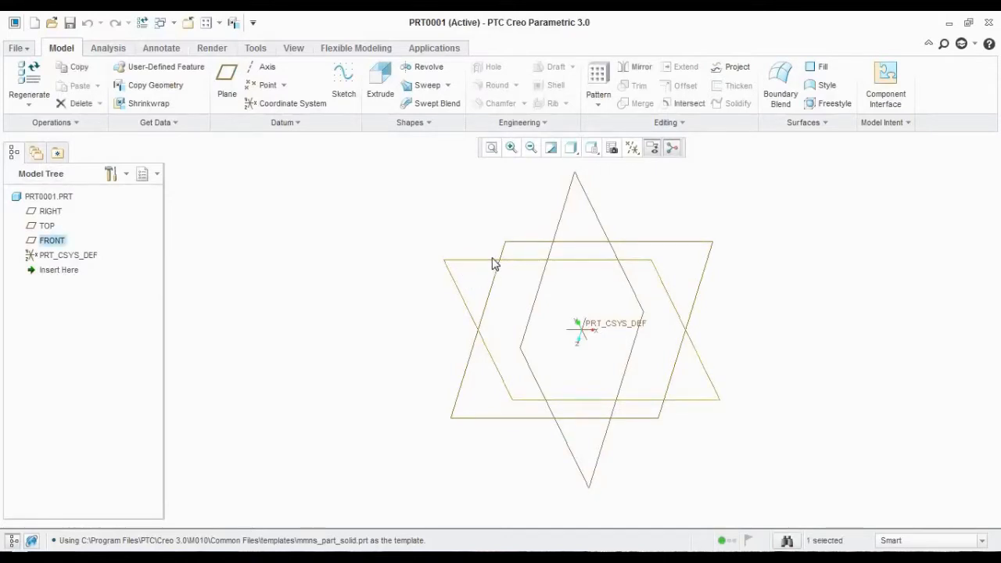
{"action": "left_click", "coordinate": [341, 86]}
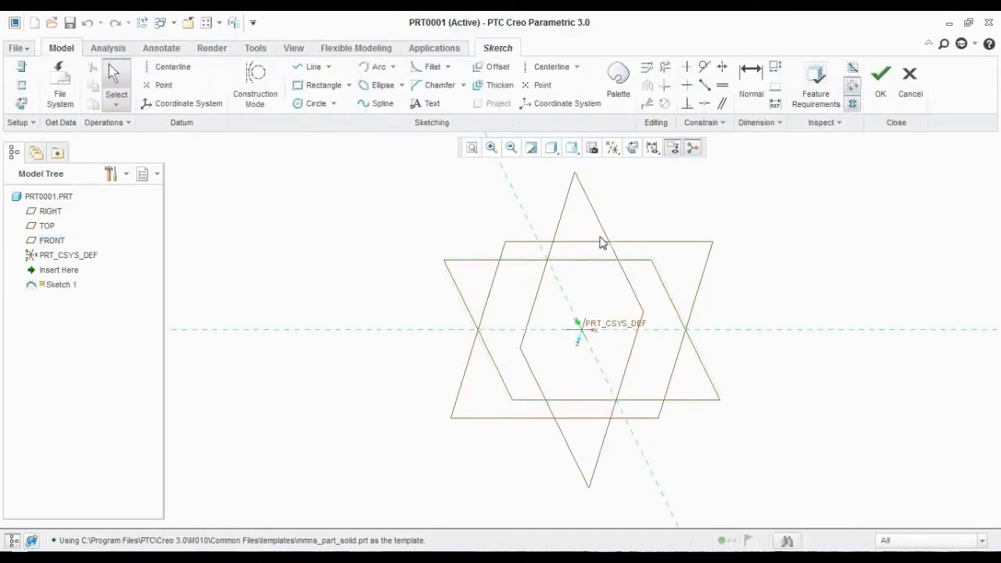
{"action": "left_click", "coordinate": [628, 155]}
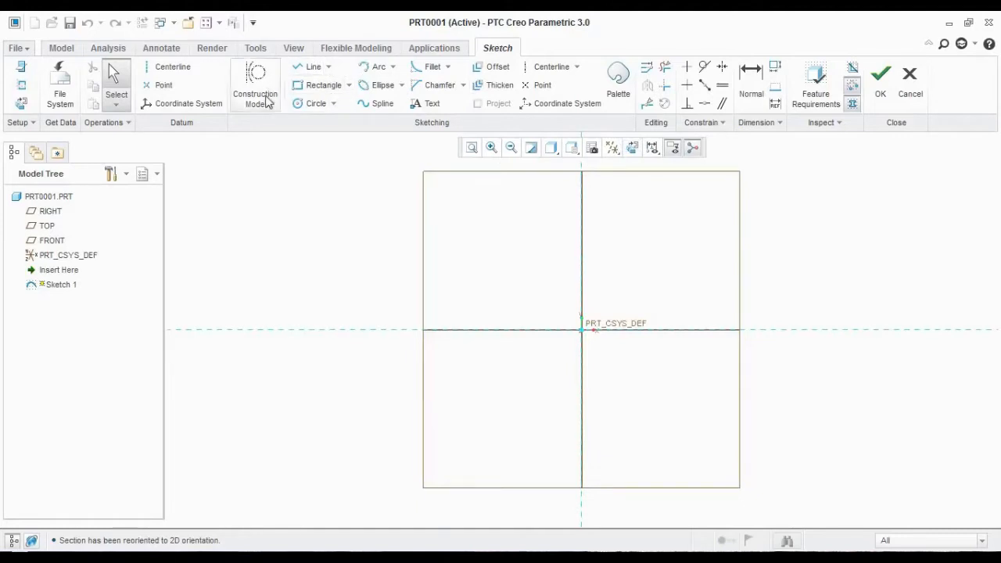
- Draw a closed right triangle with a line chain, about 274 mm along its horizontal side and about 193 mm along its vertical side
{"action": "left_click", "coordinate": [329, 69]}
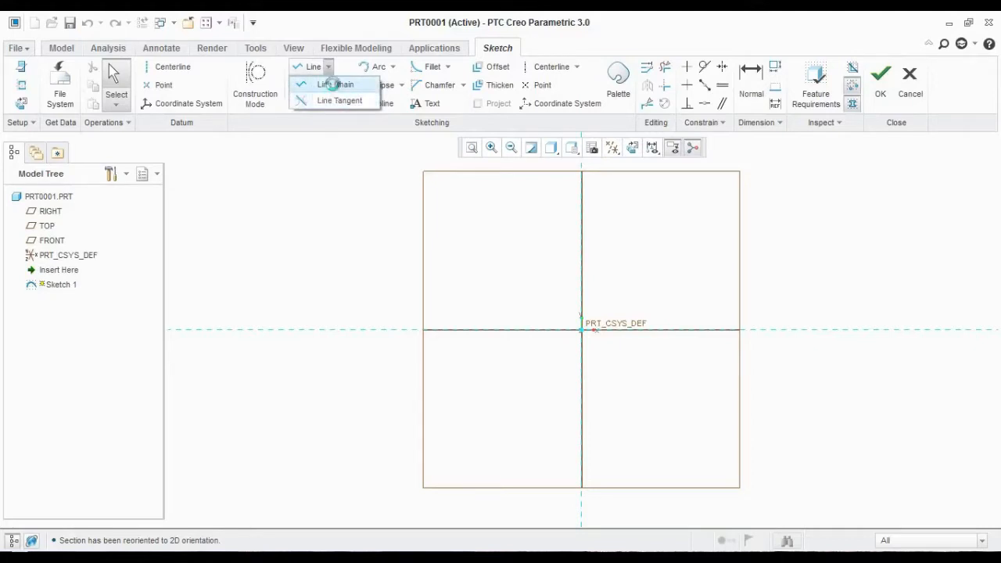
{"action": "left_click", "coordinate": [333, 86]}
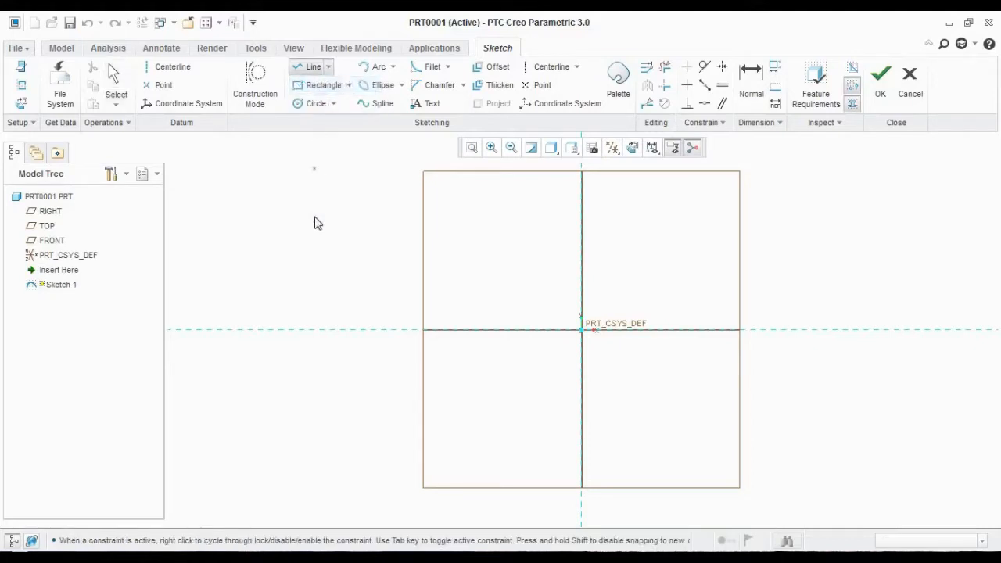
{"action": "left_click", "coordinate": [358, 306]}
{"action": "left_click", "coordinate": [531, 310]}
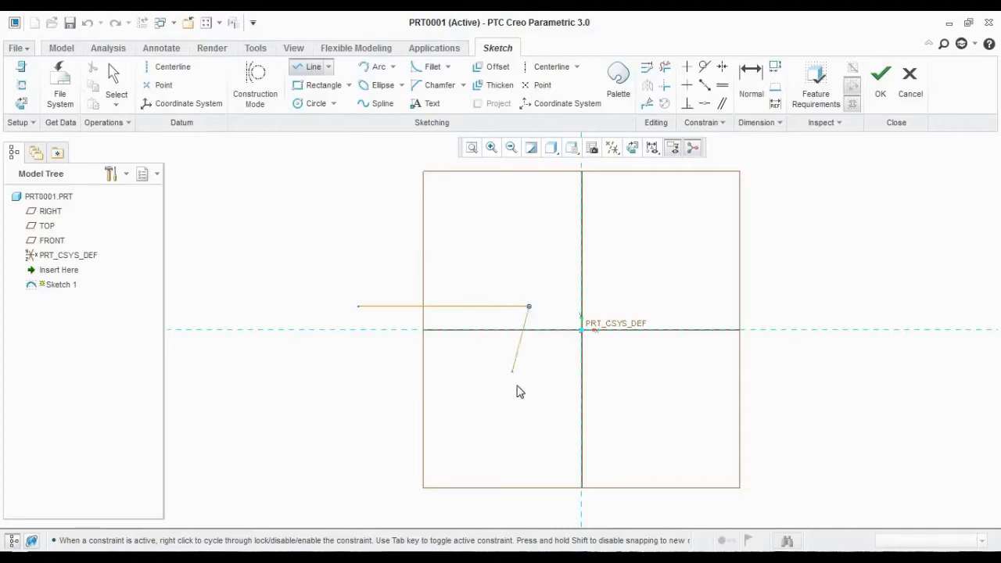
{"action": "left_click", "coordinate": [530, 426]}
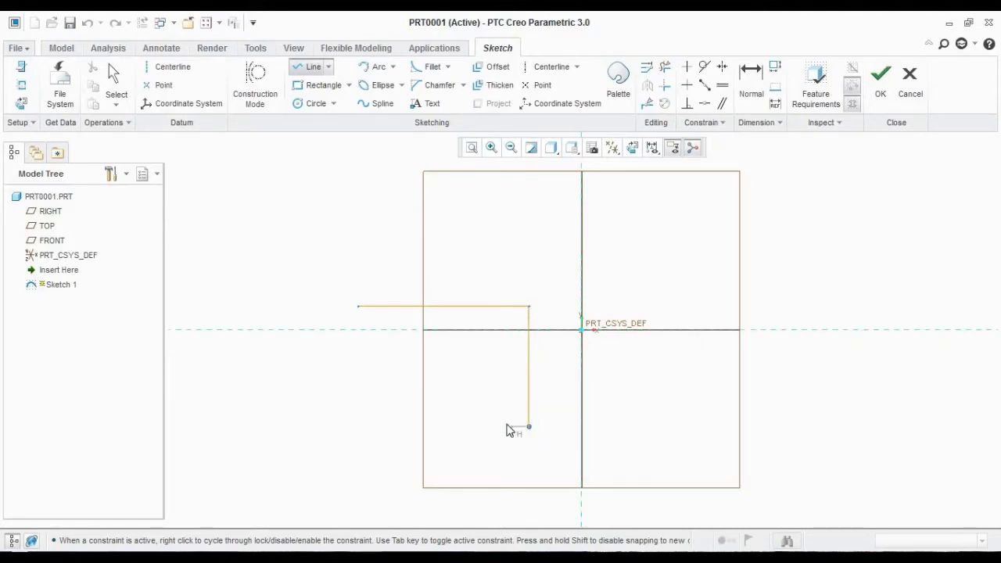
{"action": "left_click", "coordinate": [358, 307]}
{"action": "left_click", "coordinate": [116, 78]}
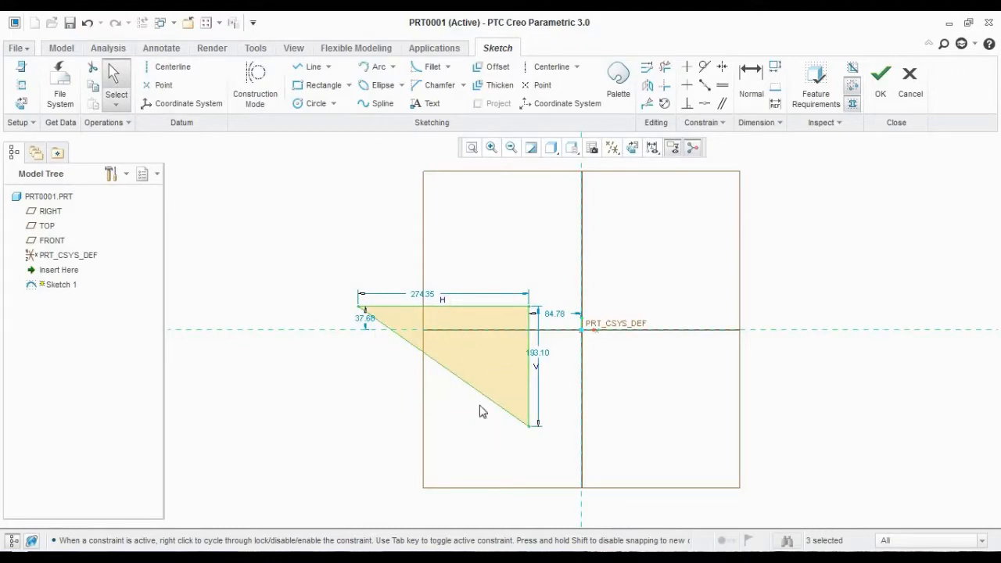
- Add an angular dimension of 60° between the triangle's vertical and slanted sides
{"action": "left_click", "coordinate": [749, 82]}
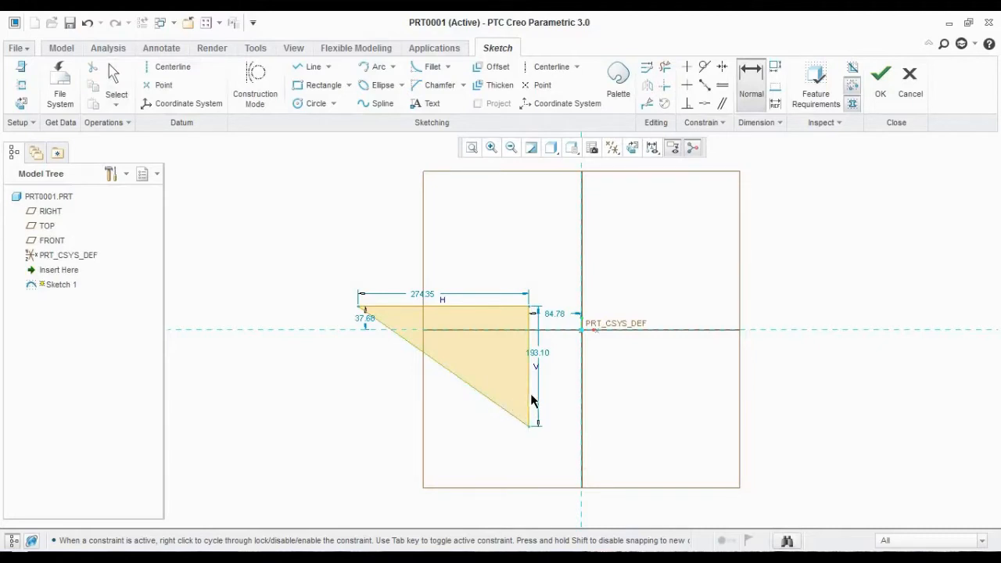
{"action": "right_click", "coordinate": [500, 396]}
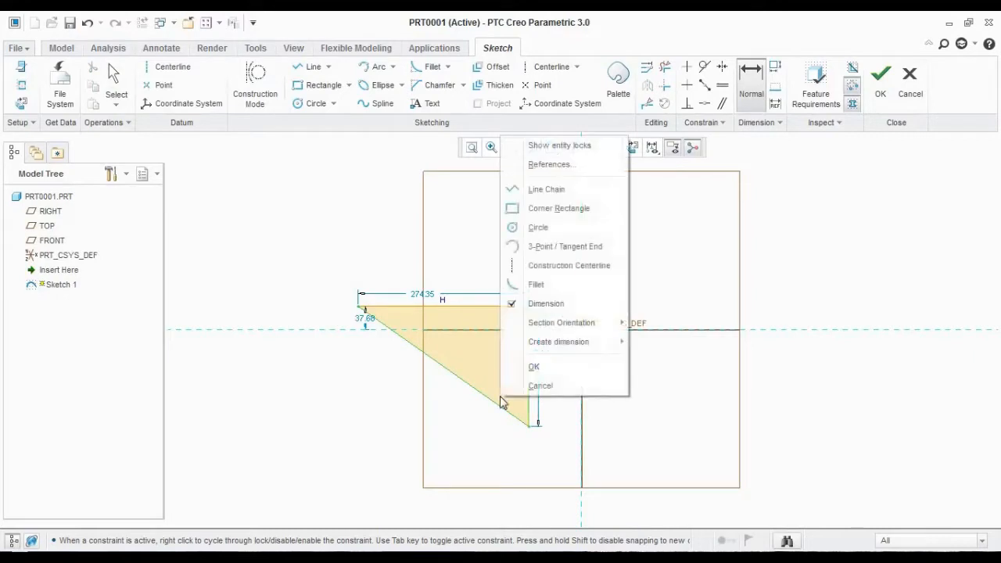
{"action": "mouse_move", "coordinate": [559, 344]}
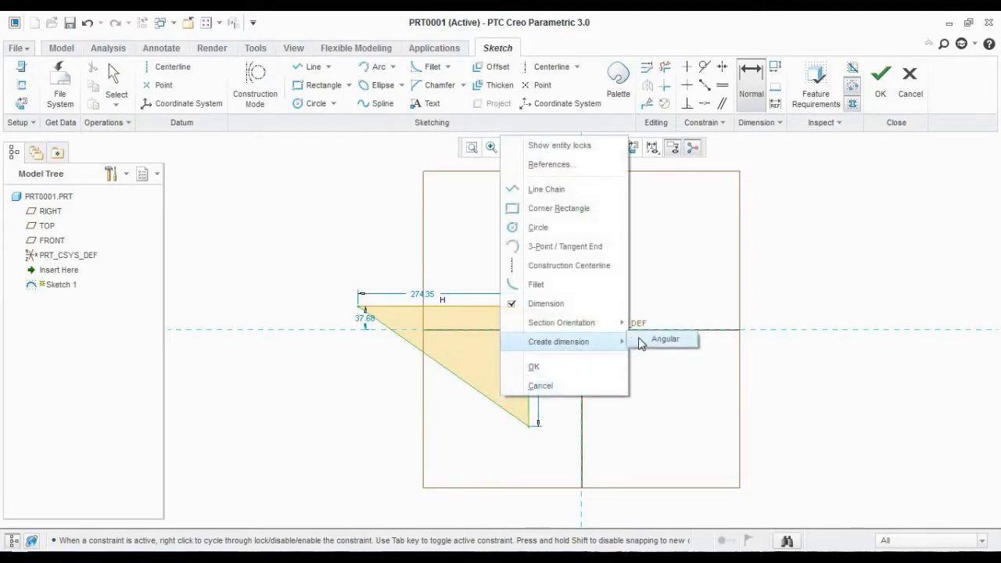
{"action": "left_click", "coordinate": [663, 340]}
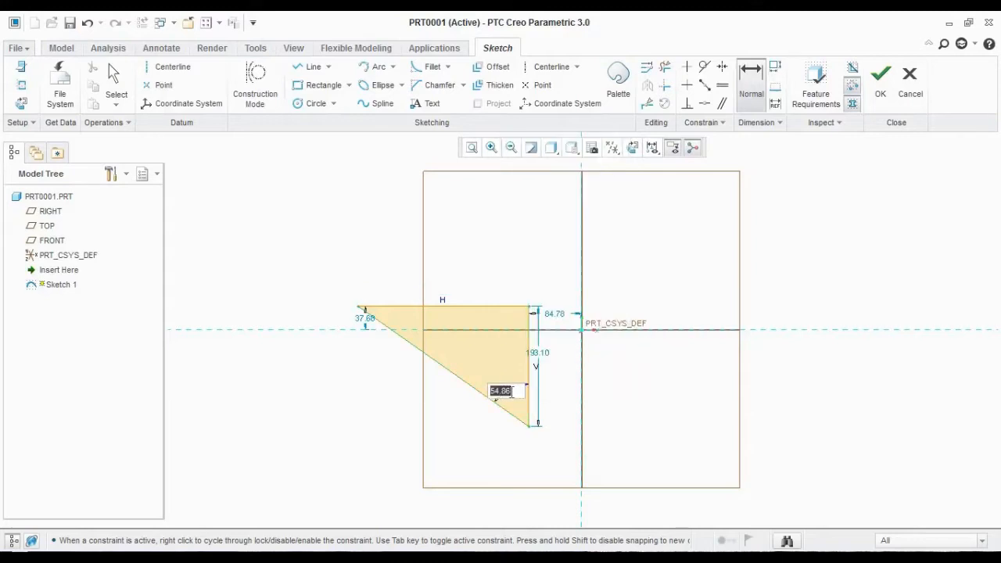
{"action": "type", "text": "60"}
{"action": "key", "text": "Return"}
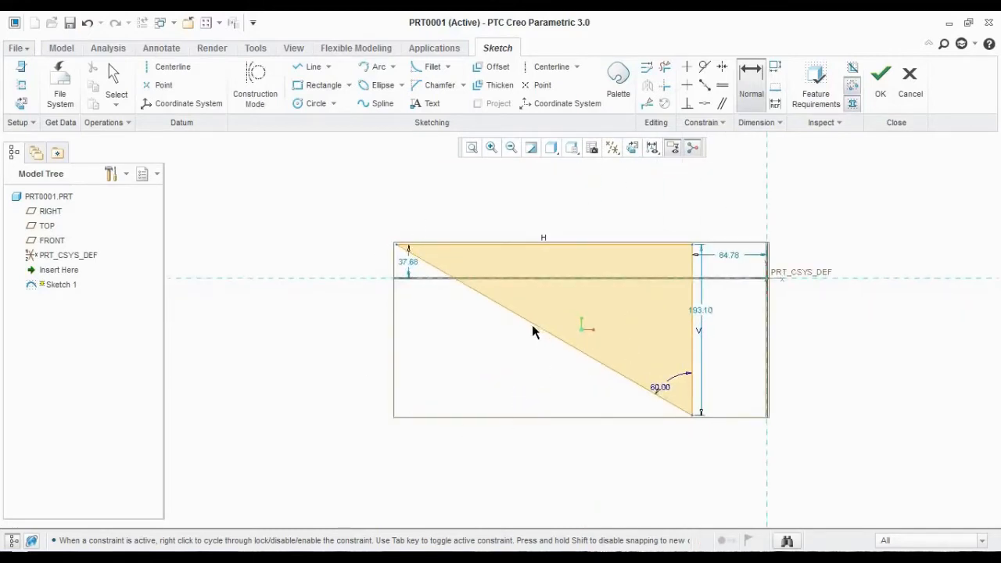
- Undo the angular dimension and the triangle to empty the sketch
{"action": "key", "text": "ctrl+z"}
{"action": "key", "text": "ctrl+z"}
{"action": "key", "text": "ctrl+z"}
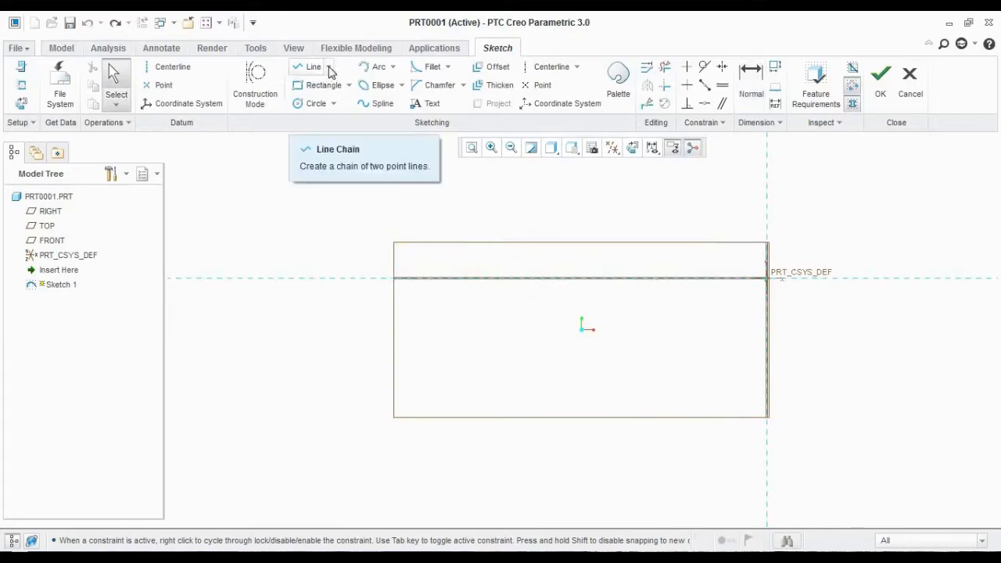
- Draw two separate center-and-point circles of equal radius, about 151 mm in diameter, side by side below the horizontal reference
{"action": "left_click", "coordinate": [329, 67]}
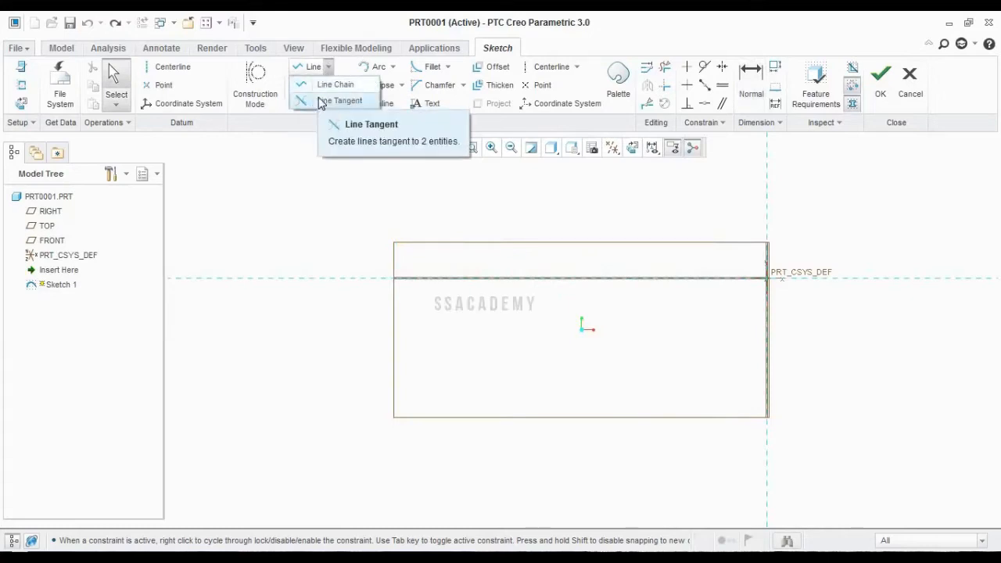
{"action": "left_click", "coordinate": [332, 103]}
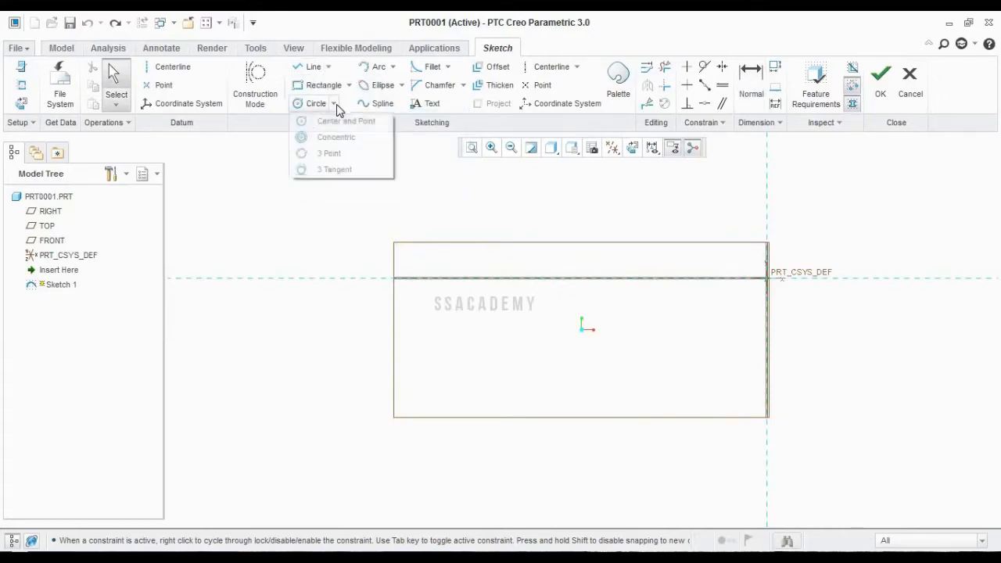
{"action": "left_click", "coordinate": [321, 122]}
{"action": "left_click", "coordinate": [345, 331]}
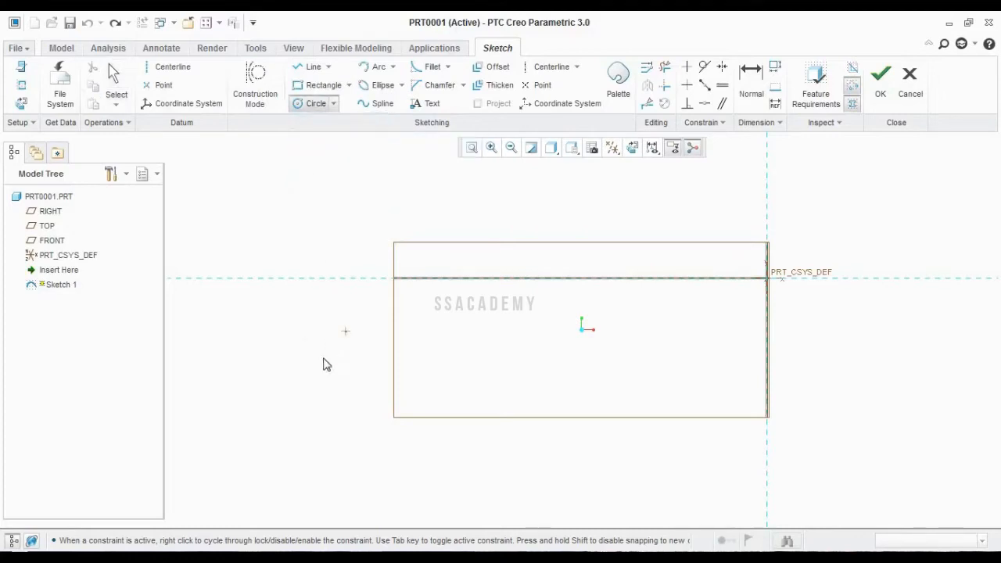
{"action": "left_click", "coordinate": [317, 397]}
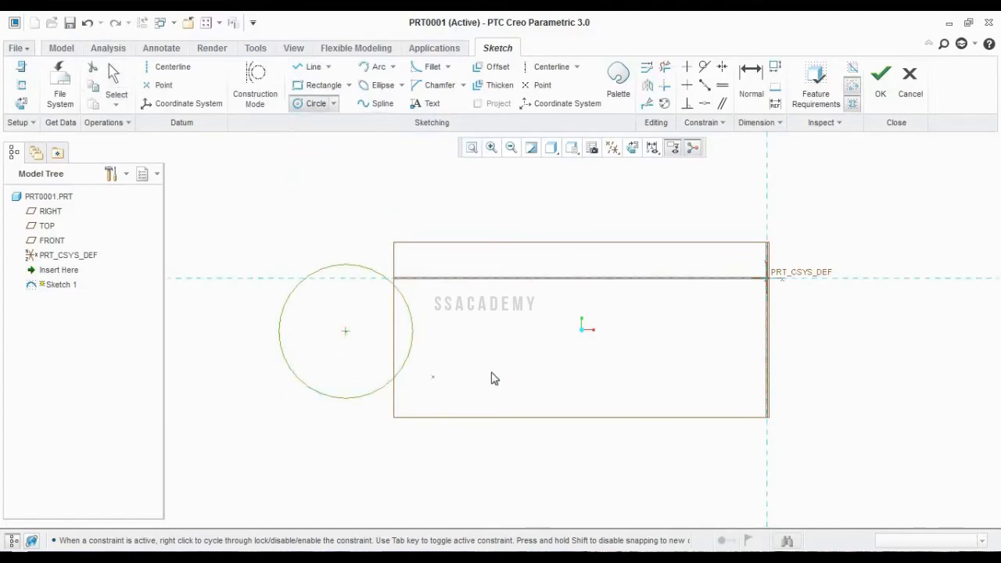
{"action": "left_click", "coordinate": [645, 340]}
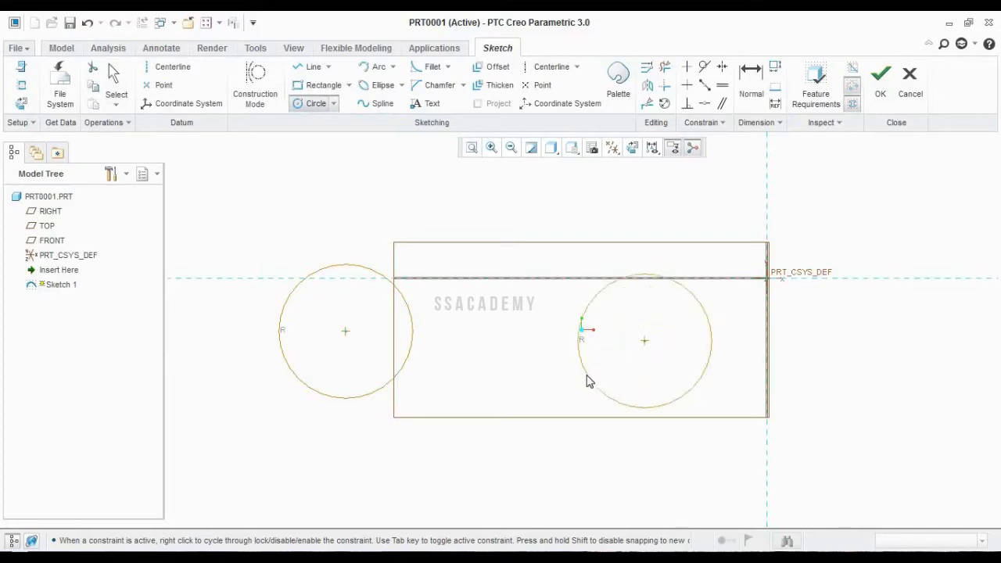
{"action": "left_click", "coordinate": [587, 382]}
- Connect the two circles with two crossing tangent lines, each running from the upper side of one circle to the lower side of the other
{"action": "left_click", "coordinate": [328, 67]}
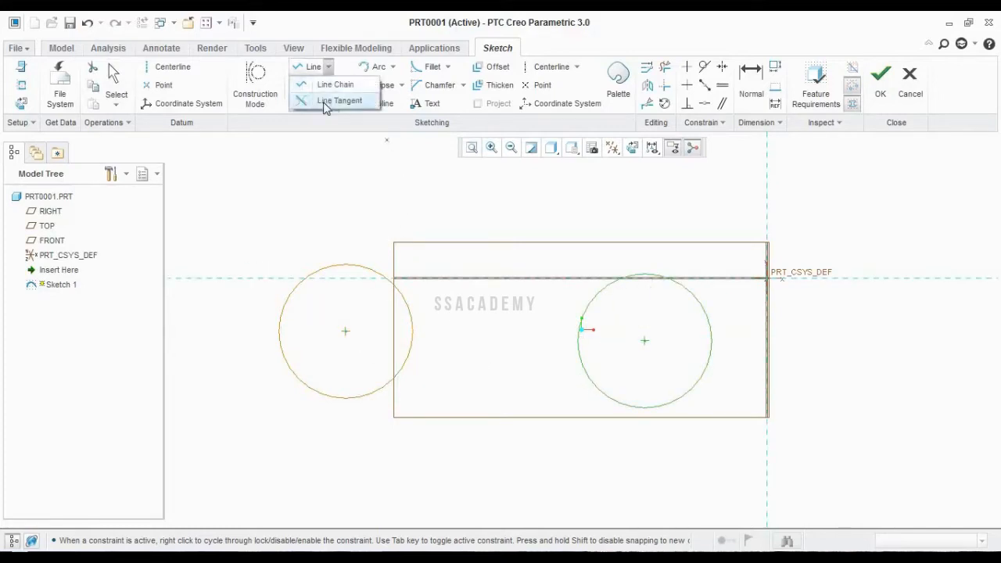
{"action": "left_click", "coordinate": [328, 103]}
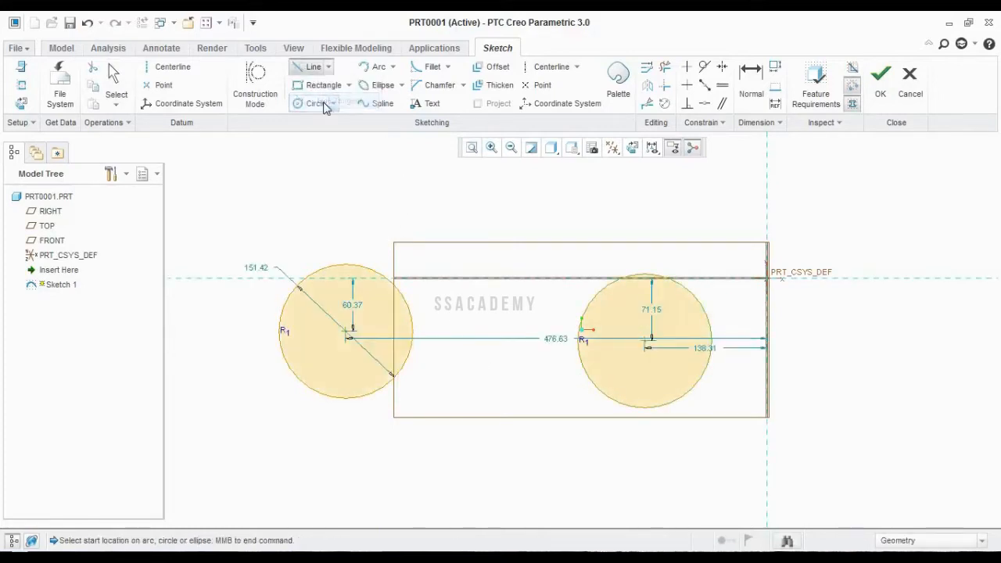
{"action": "left_click", "coordinate": [345, 268]}
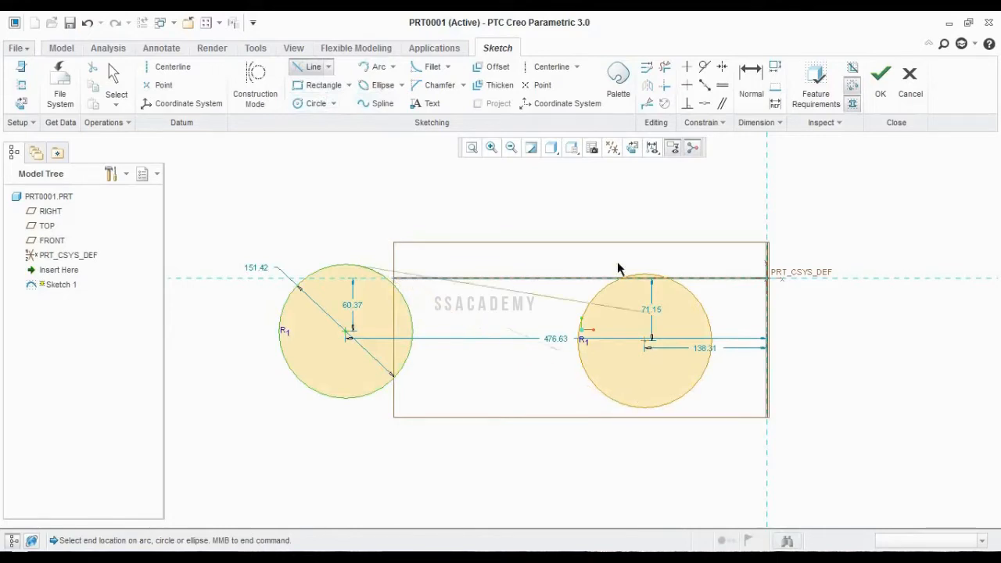
{"action": "left_click", "coordinate": [634, 412]}
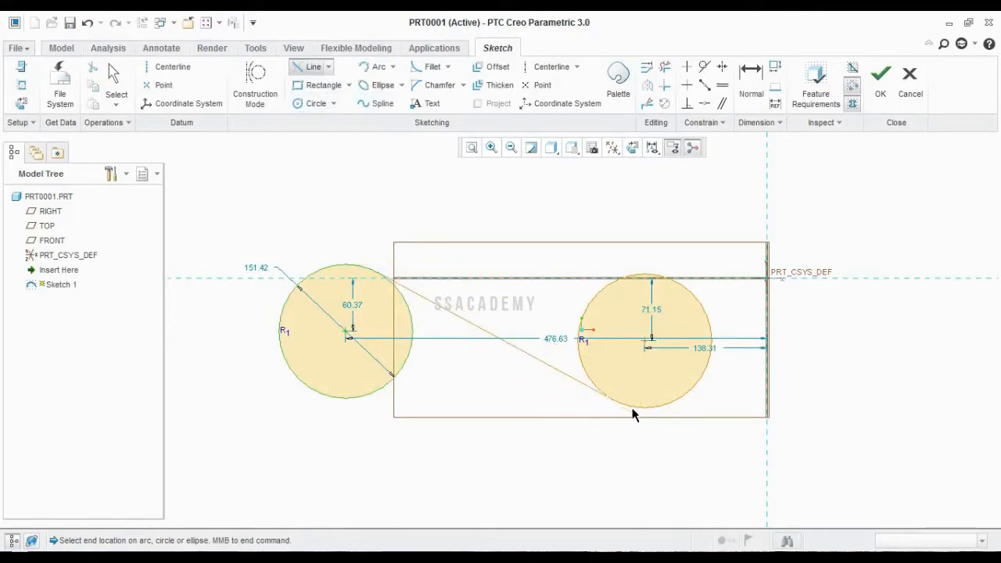
{"action": "left_click", "coordinate": [364, 399]}
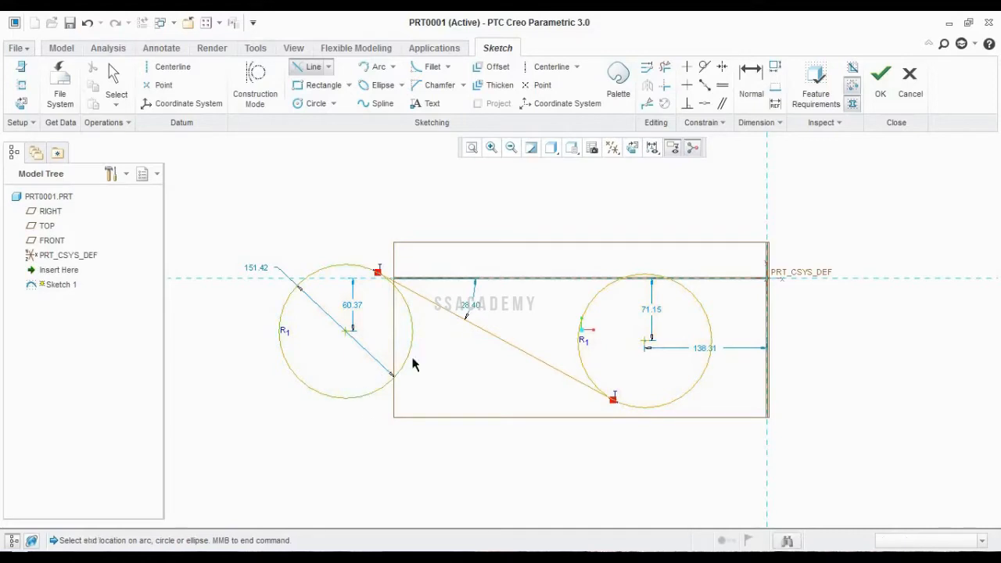
{"action": "left_click", "coordinate": [627, 283]}
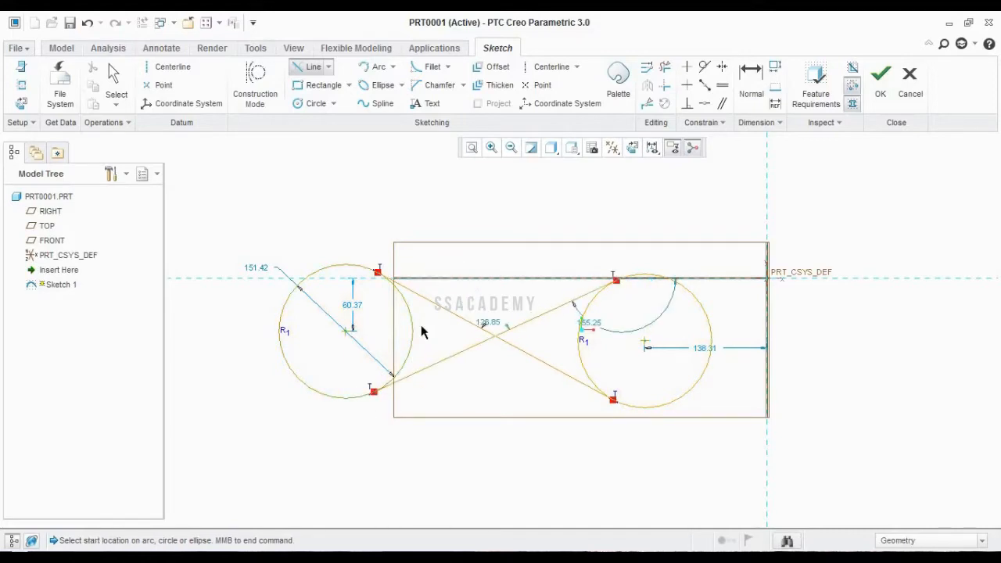
- Undo the two tangent lines and both circles
{"action": "key", "text": "ctrl+z"}
{"action": "key", "text": "ctrl+z"}
{"action": "key", "text": "ctrl+z"}
{"action": "key", "text": "ctrl+z"}
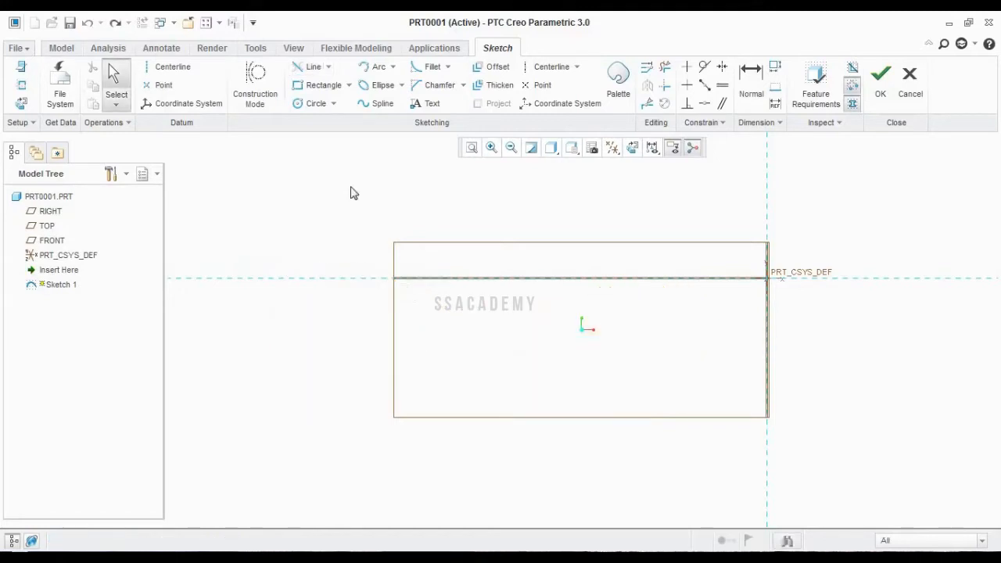
- Draw a corner rectangle across the horizontal reference, overlapping the left edge of the datum plane outline
{"action": "left_click", "coordinate": [353, 87]}
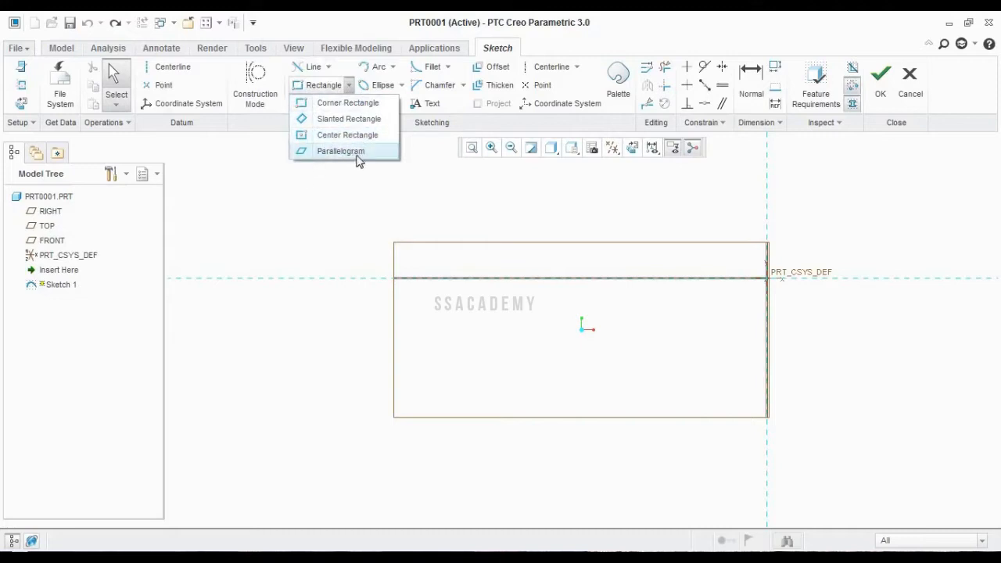
{"action": "left_click", "coordinate": [332, 103]}
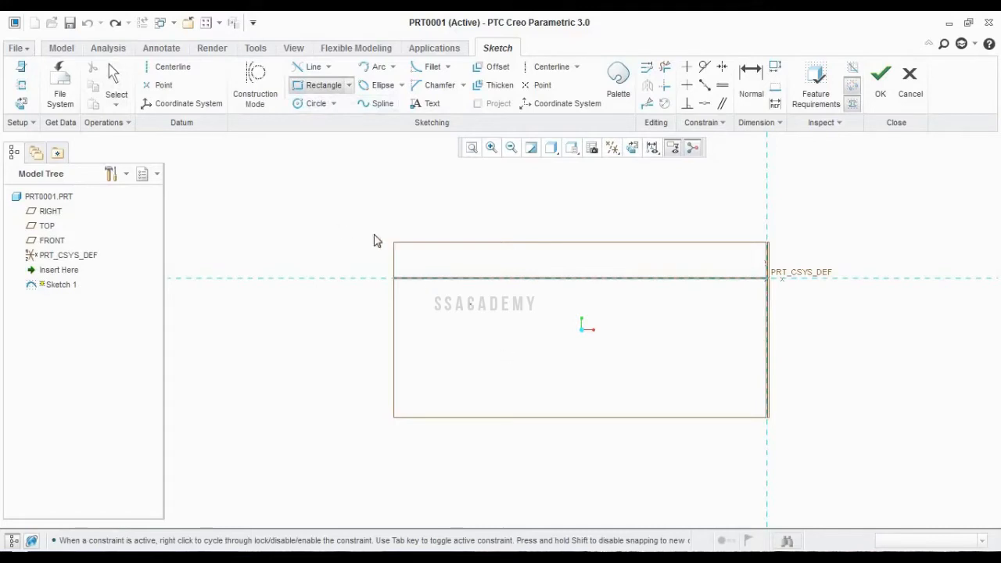
{"action": "left_click", "coordinate": [354, 224]}
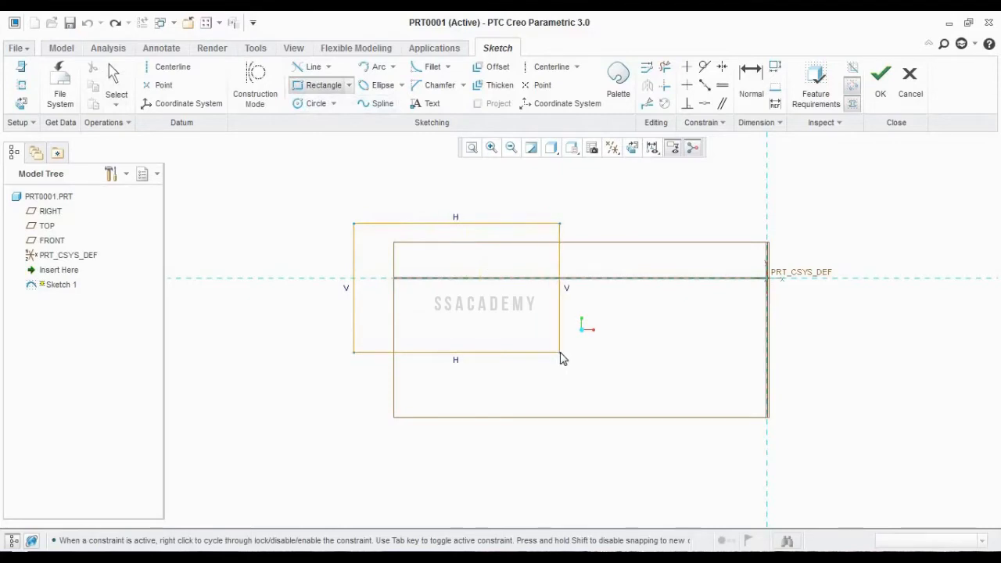
{"action": "left_click", "coordinate": [560, 352]}
- Draw a slanted rectangle across the vertical reference, with its long sides sloping down to the right
{"action": "left_click", "coordinate": [348, 84]}
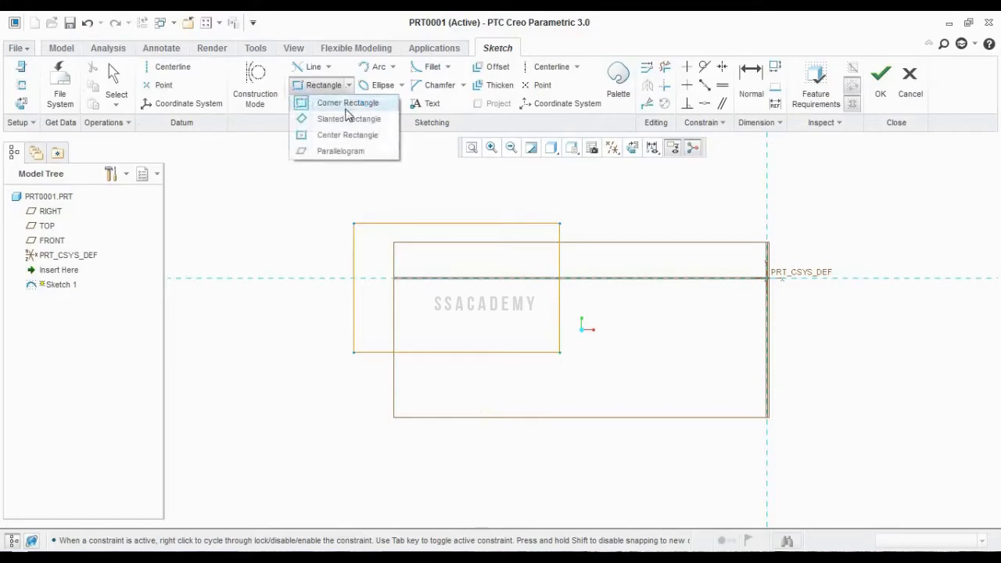
{"action": "left_click", "coordinate": [344, 126]}
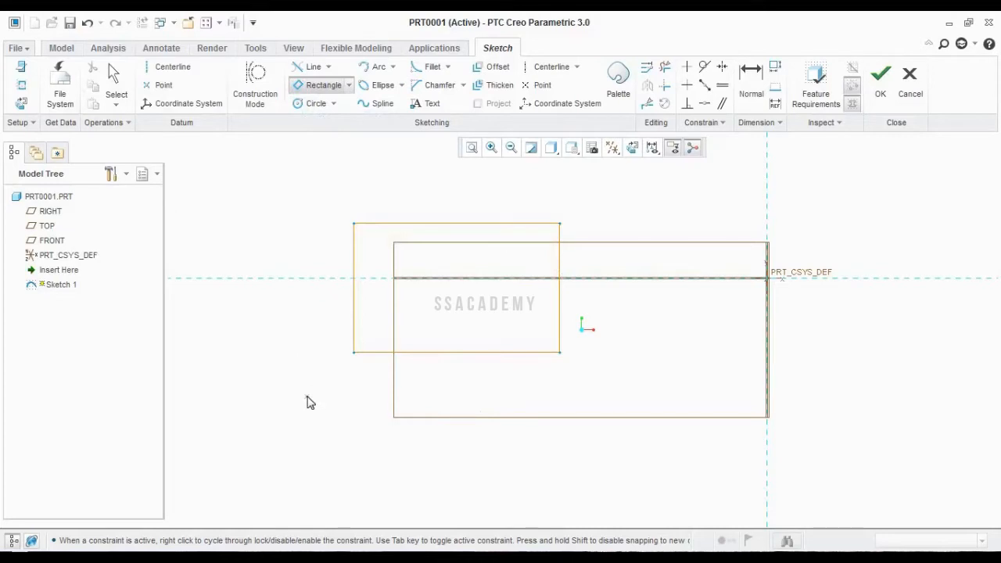
{"action": "left_click", "coordinate": [622, 312]}
{"action": "left_click", "coordinate": [786, 406]}
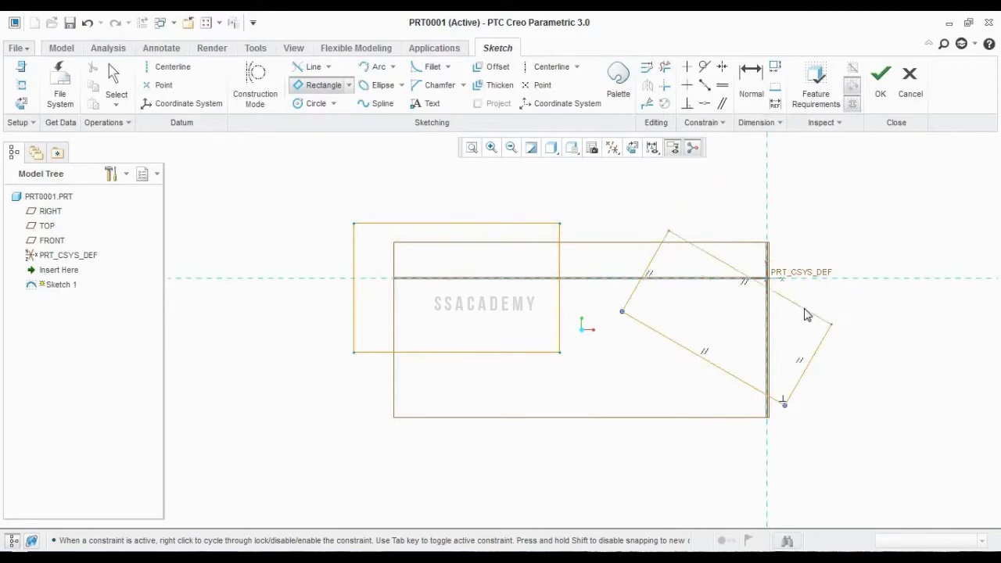
{"action": "left_click", "coordinate": [807, 313]}
- Draw a square center rectangle below and to the left of the corner rectangle, its top edge level with that rectangle's bottom edge
{"action": "left_click", "coordinate": [348, 86]}
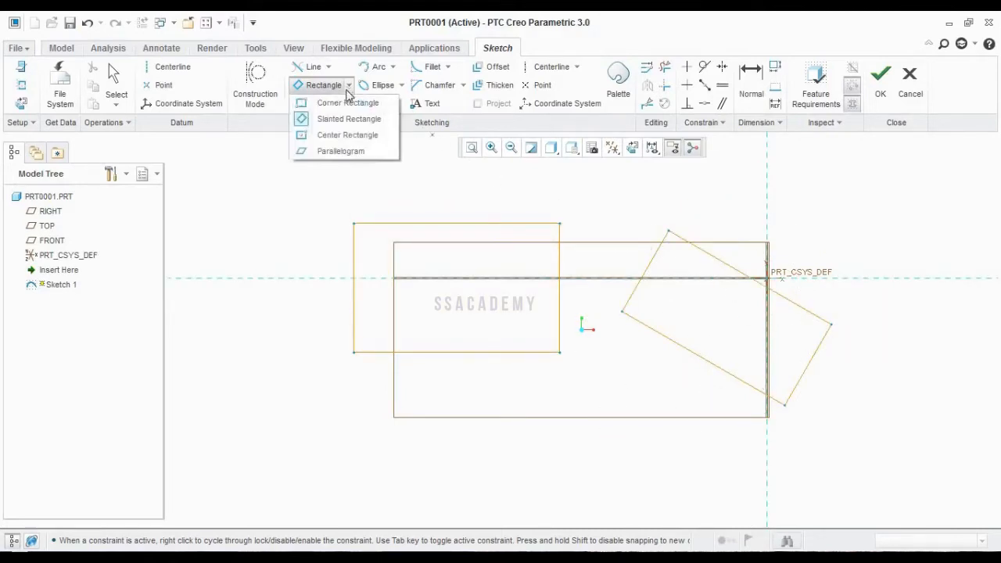
{"action": "left_click", "coordinate": [348, 136]}
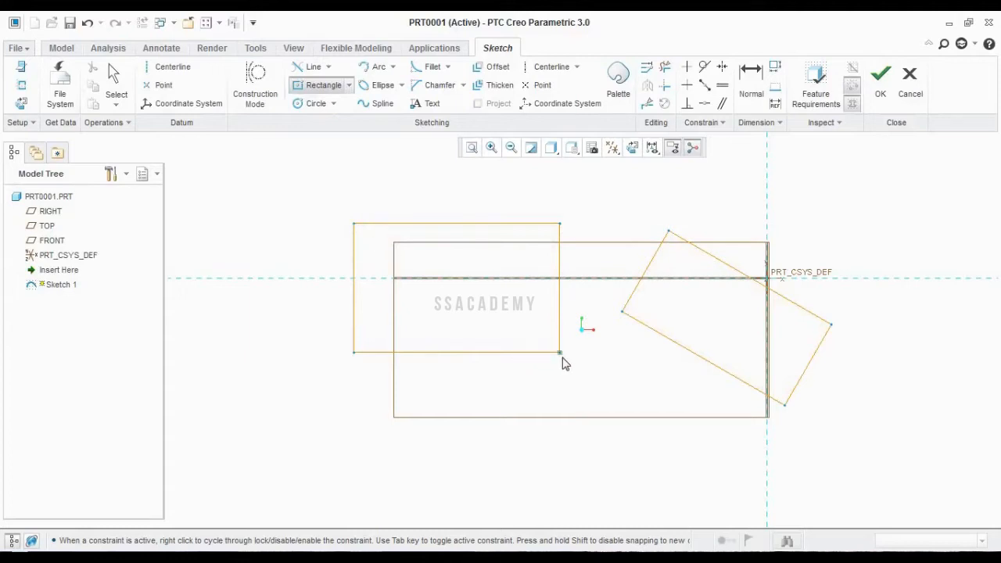
{"action": "left_click", "coordinate": [304, 412]}
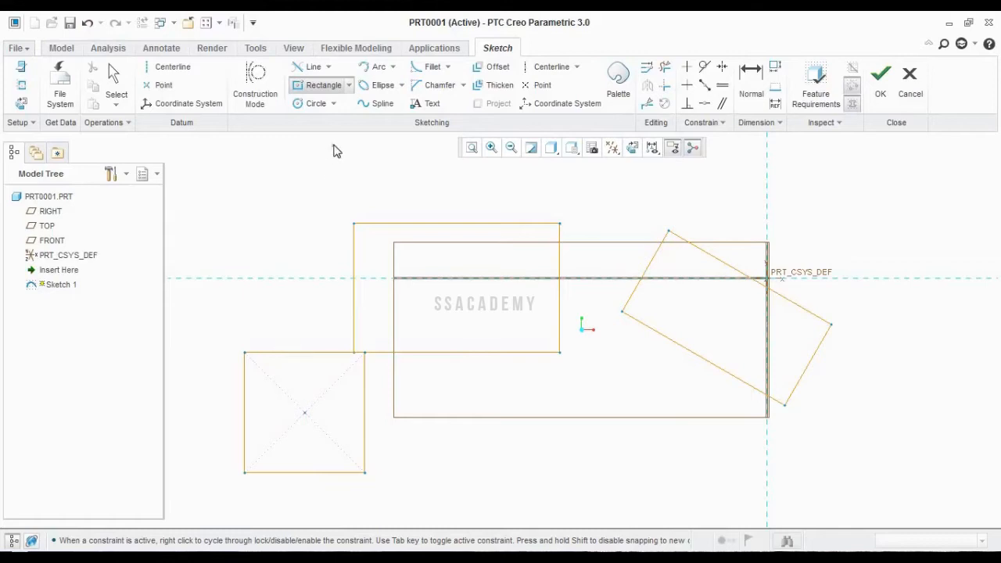
- Undo the corner rectangle, the slanted rectangle and the center rectangle
{"action": "key", "text": "ctrl+z"}
{"action": "key", "text": "ctrl+z"}
{"action": "key", "text": "ctrl+z"}
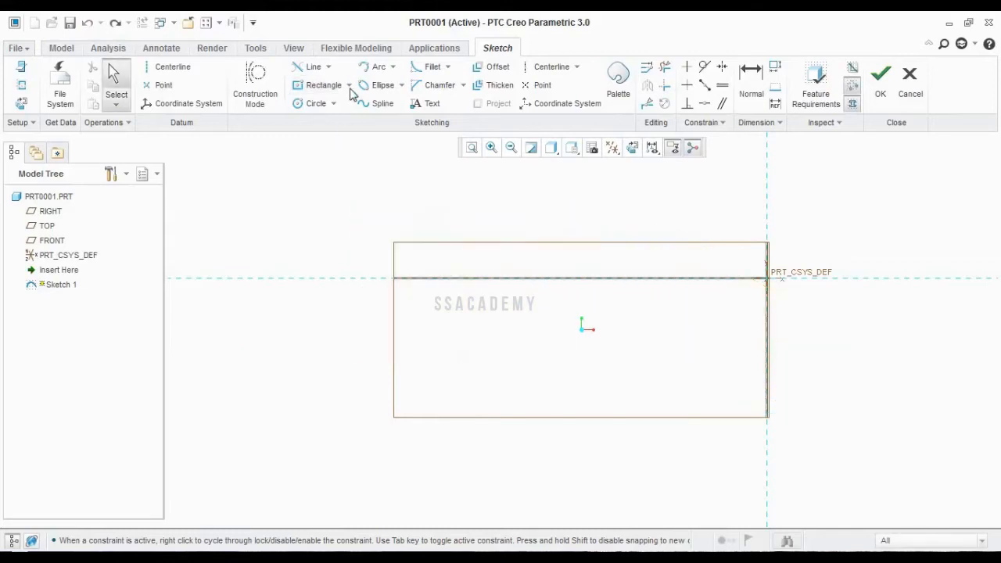
- Draw a parallelogram about 177 wide and 119 high across the left edge of the datum plane outline, and delete it
{"action": "left_click", "coordinate": [350, 86]}
{"action": "left_click", "coordinate": [321, 150]}
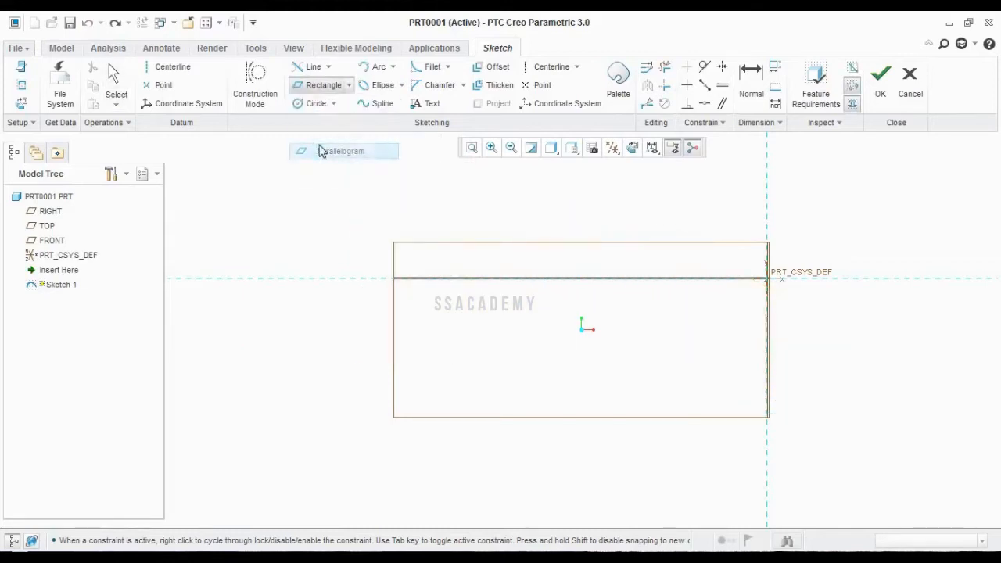
{"action": "left_click", "coordinate": [341, 369]}
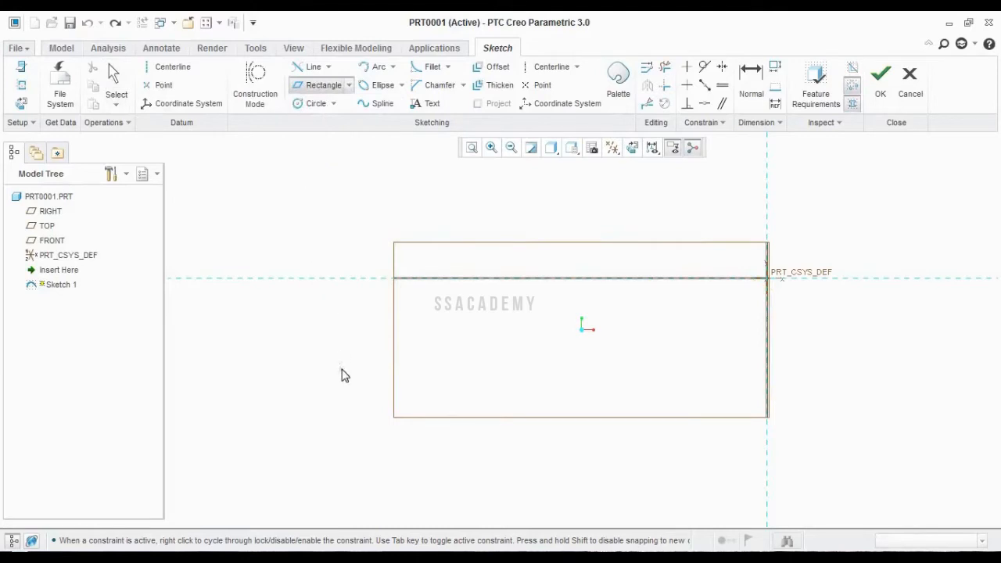
{"action": "left_click", "coordinate": [497, 369]}
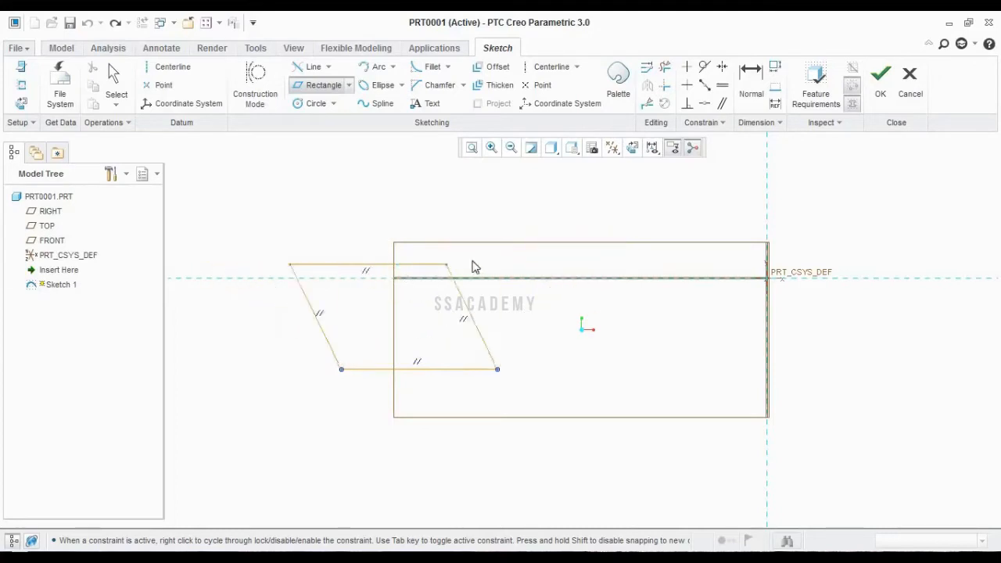
{"action": "left_click", "coordinate": [541, 266]}
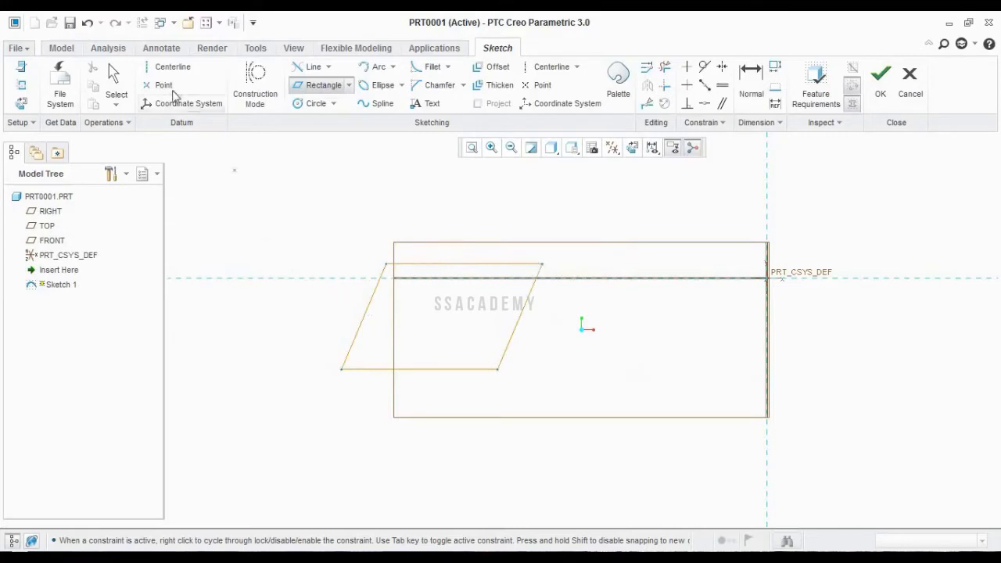
{"action": "left_click", "coordinate": [113, 80]}
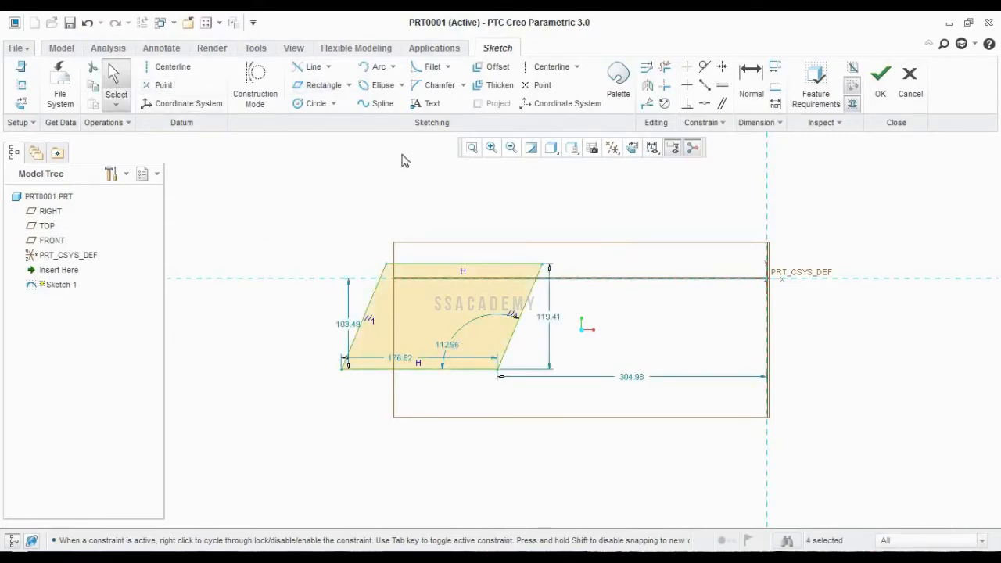
{"action": "key", "text": "Delete"}
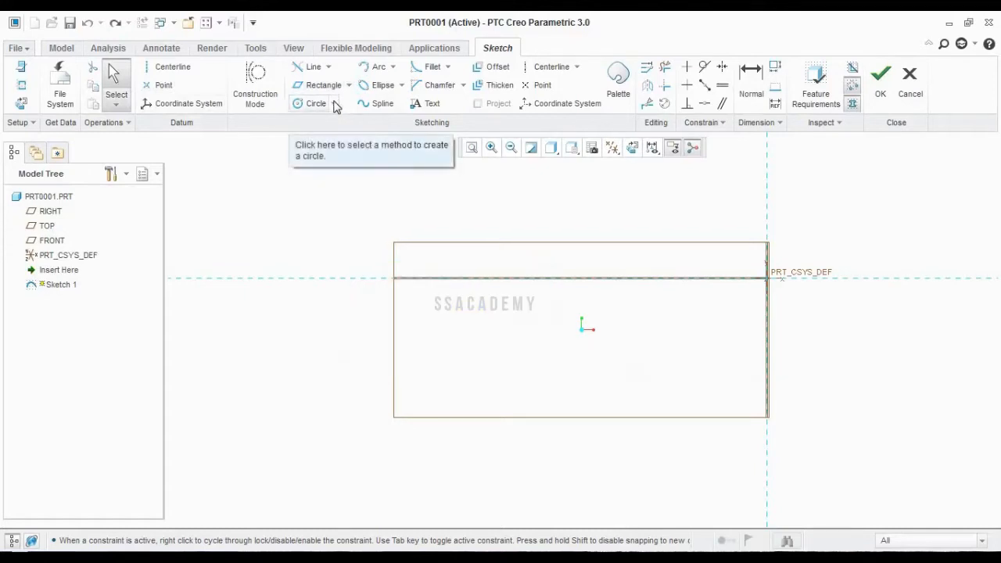
- Draw a Center and Point circle centred just left of the datum plane outline's left edge, extending slightly above and below the outline
{"action": "left_click", "coordinate": [334, 105]}
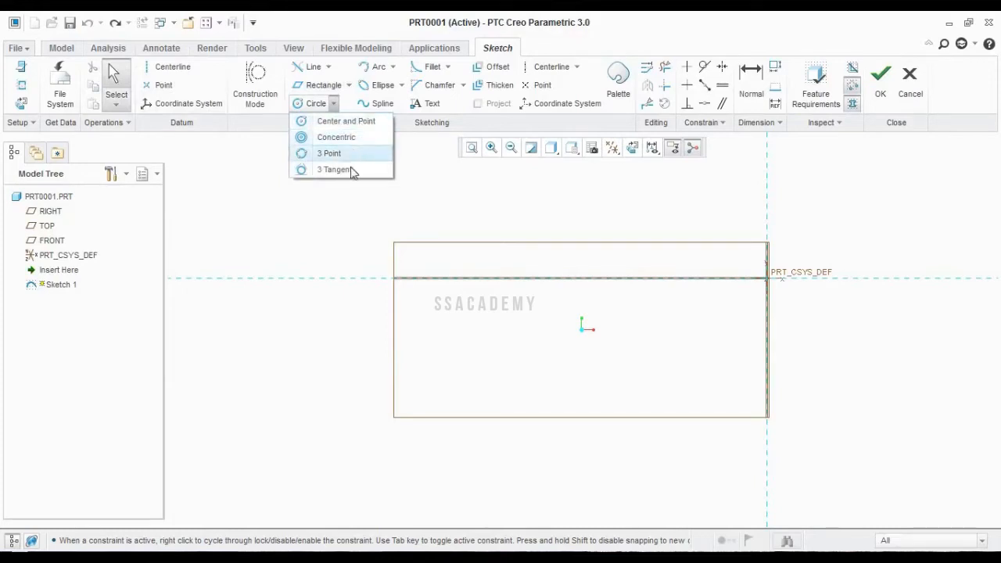
{"action": "left_click", "coordinate": [349, 122]}
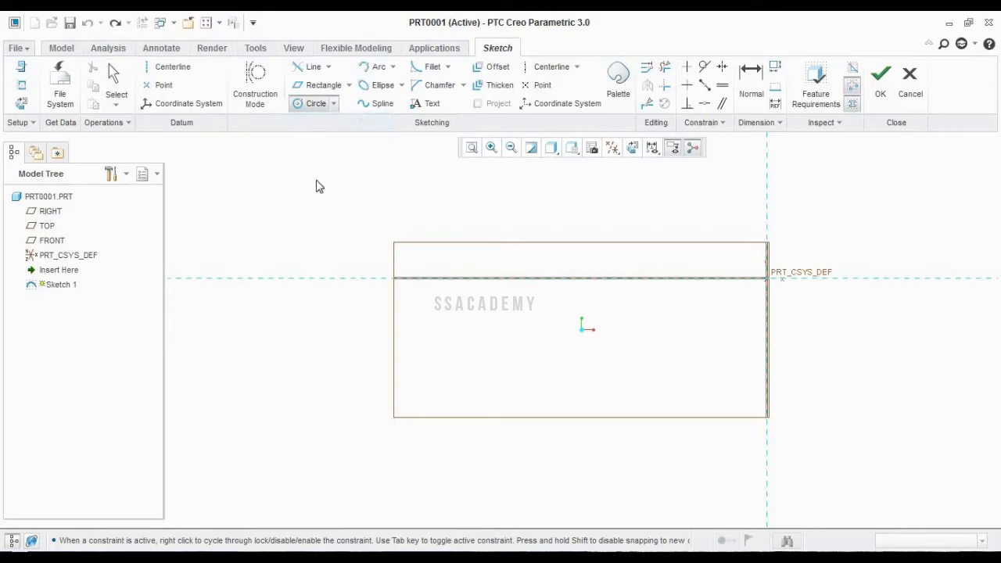
{"action": "left_click", "coordinate": [384, 338]}
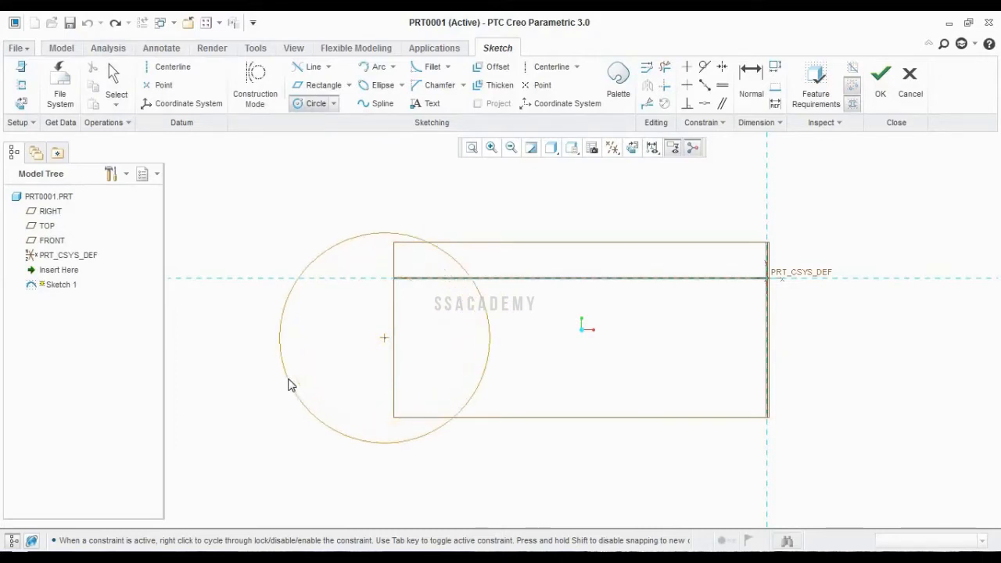
{"action": "left_click", "coordinate": [288, 385]}
- Draw a smaller 3 Point circle in the lower right of the datum plane outline, overlapping its bottom edge
{"action": "left_click", "coordinate": [333, 104]}
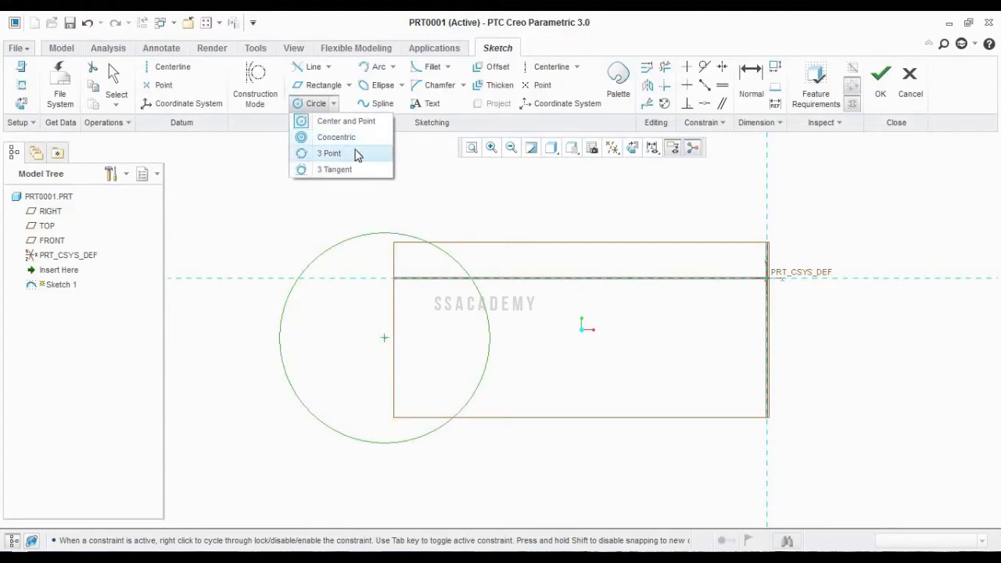
{"action": "left_click", "coordinate": [329, 153]}
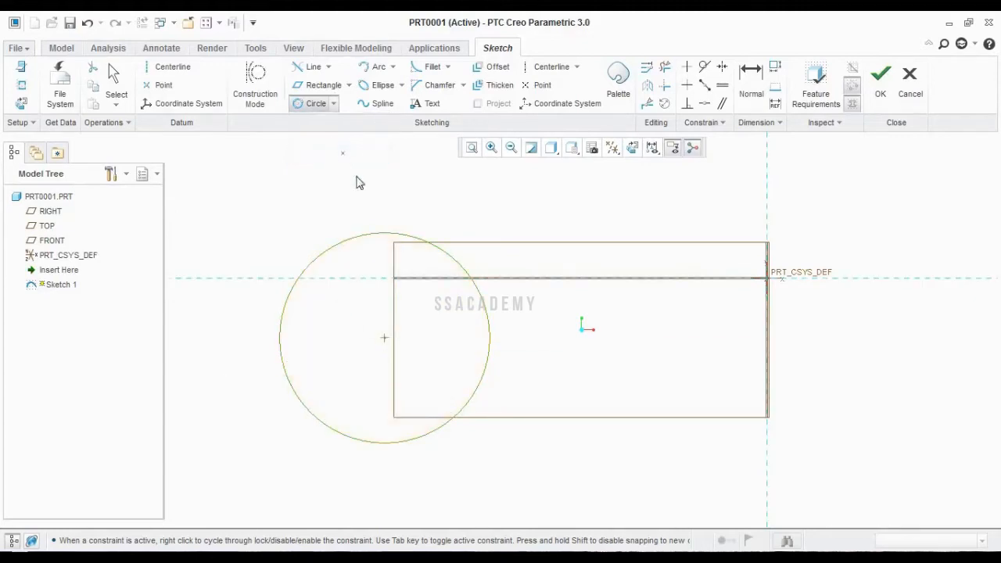
{"action": "left_click", "coordinate": [578, 375]}
{"action": "left_click", "coordinate": [722, 375]}
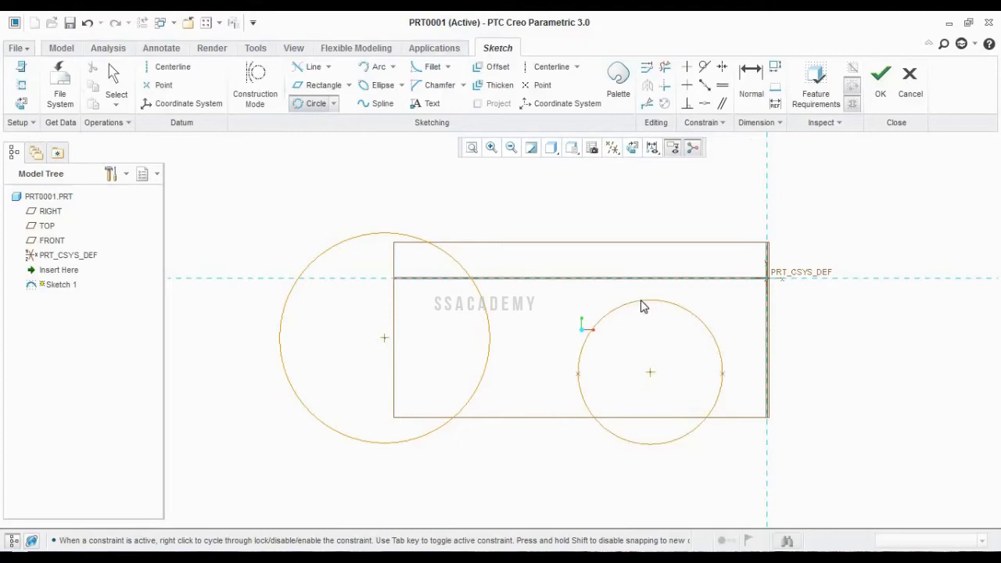
{"action": "left_click", "coordinate": [641, 307]}
- Undo the 3 Point circle and the Center and Point circle
{"action": "key", "text": "ctrl+z"}
{"action": "key", "text": "ctrl+z"}
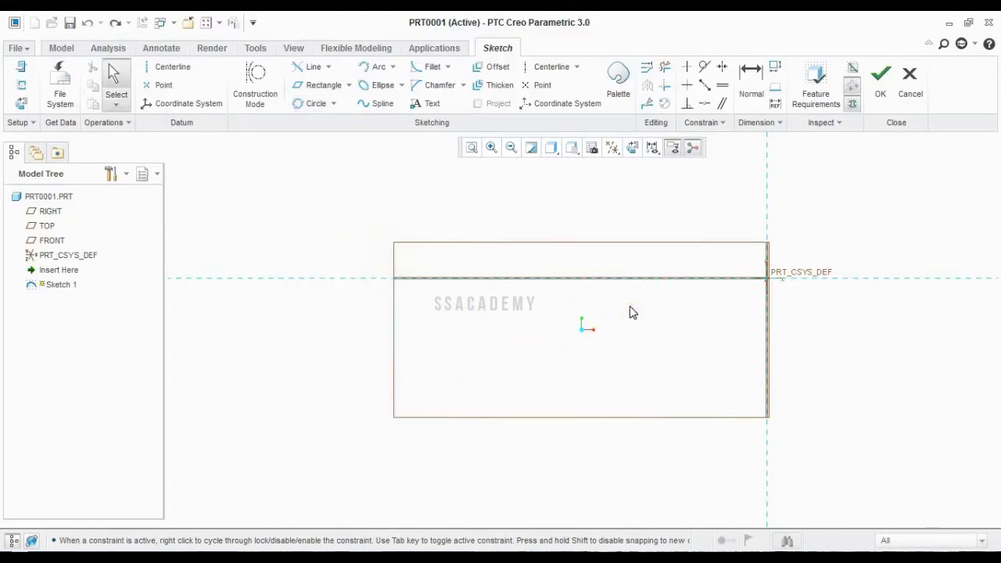
{"action": "left_click", "coordinate": [331, 108]}
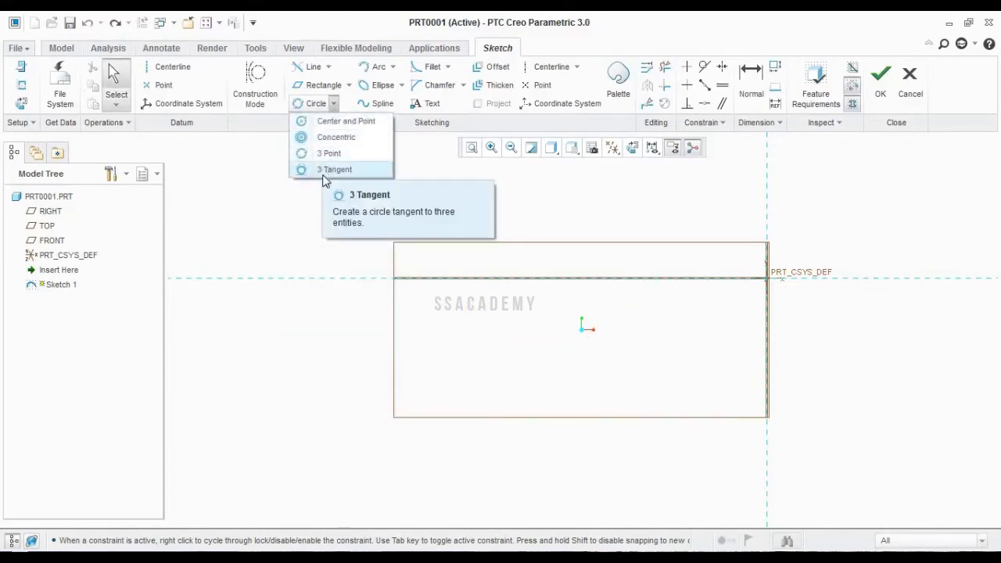
{"action": "left_click", "coordinate": [280, 252]}
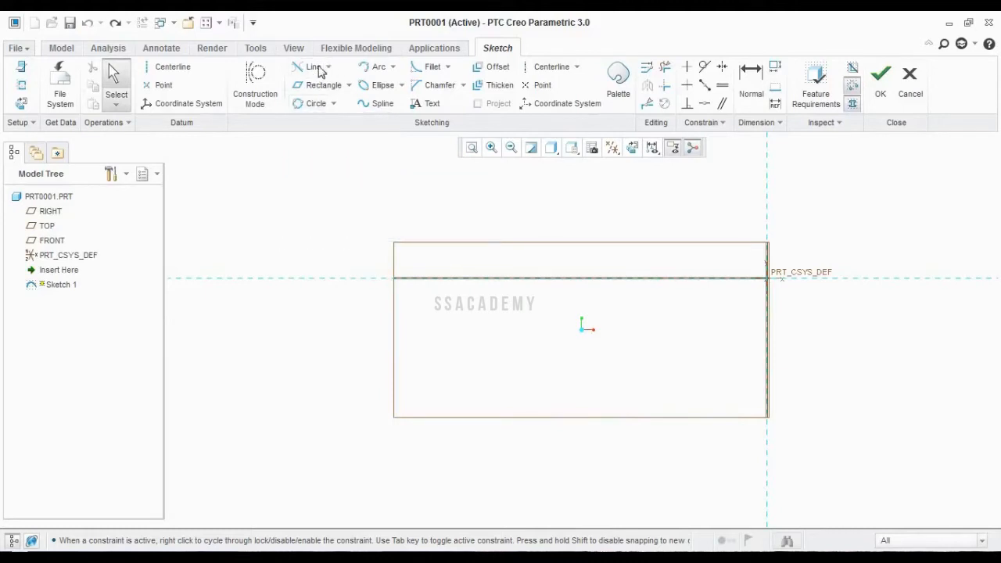
- Draw a closed triangle from chained lines below the horizontal reference, with a horizontal base about 141 long crossing the outline's left edge
{"action": "left_click", "coordinate": [329, 68]}
{"action": "left_click", "coordinate": [334, 83]}
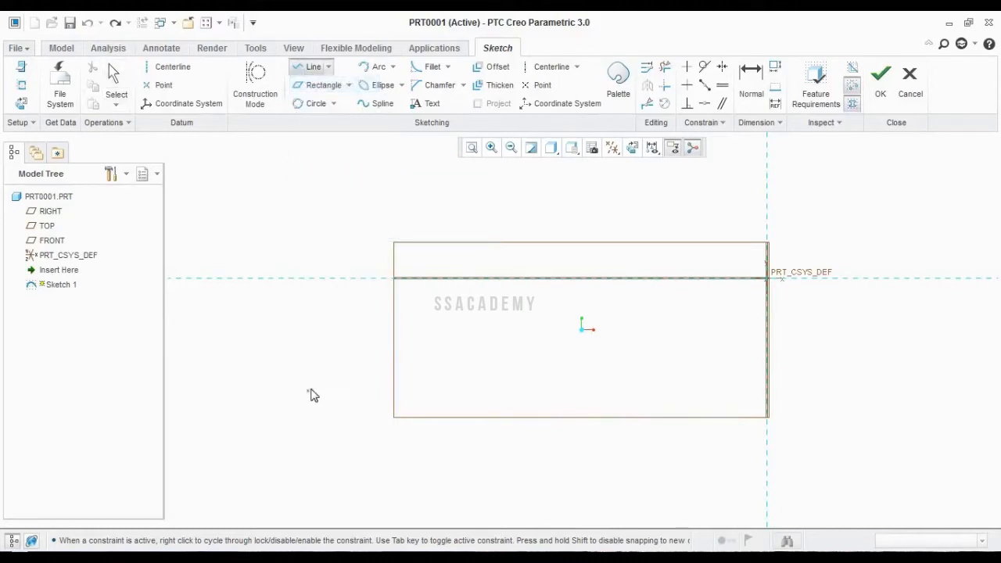
{"action": "left_click", "coordinate": [435, 388]}
{"action": "left_click", "coordinate": [366, 294]}
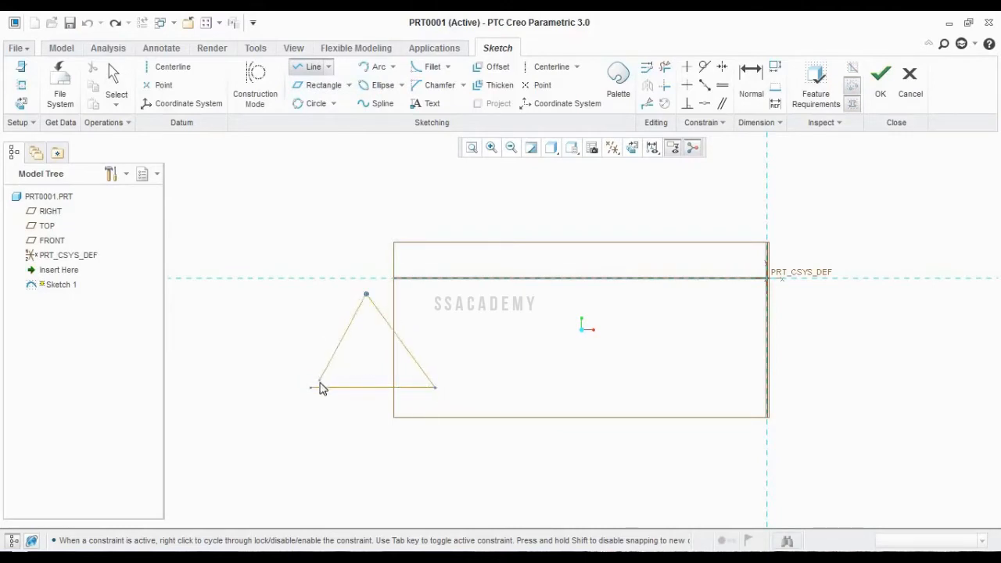
{"action": "left_click", "coordinate": [312, 387]}
{"action": "middle_click", "coordinate": [285, 252]}
{"action": "middle_click", "coordinate": [287, 252]}
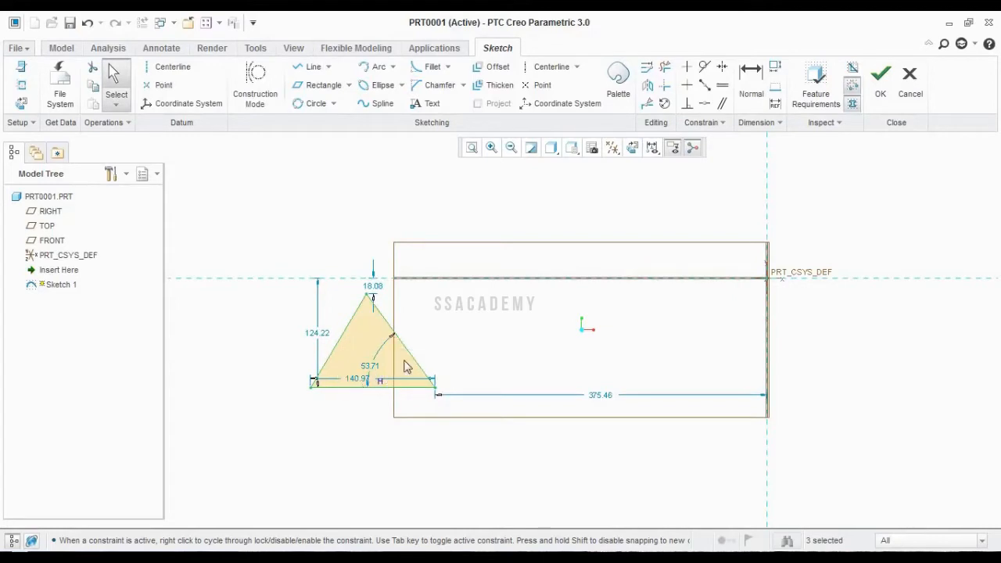
- Draw a 3 Tangent circle touching all three sides of the triangle, and undo both the circle and the triangle
{"action": "left_click", "coordinate": [333, 104]}
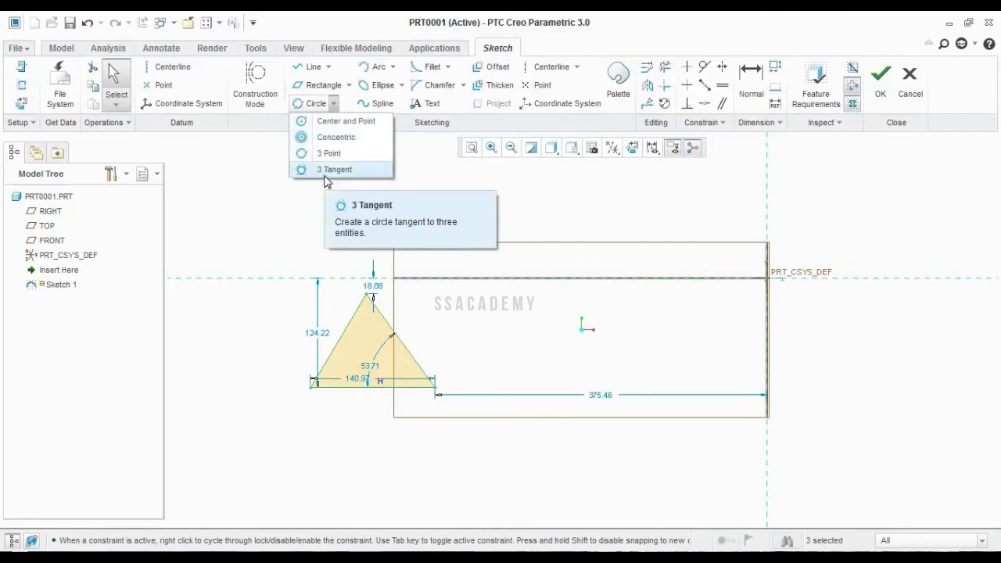
{"action": "left_click", "coordinate": [326, 174]}
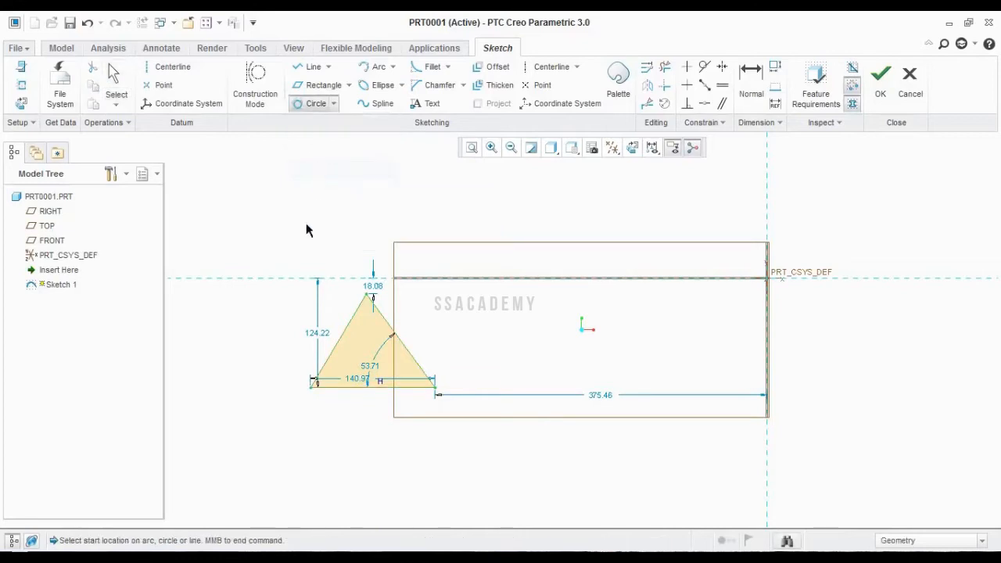
{"action": "left_click", "coordinate": [336, 342]}
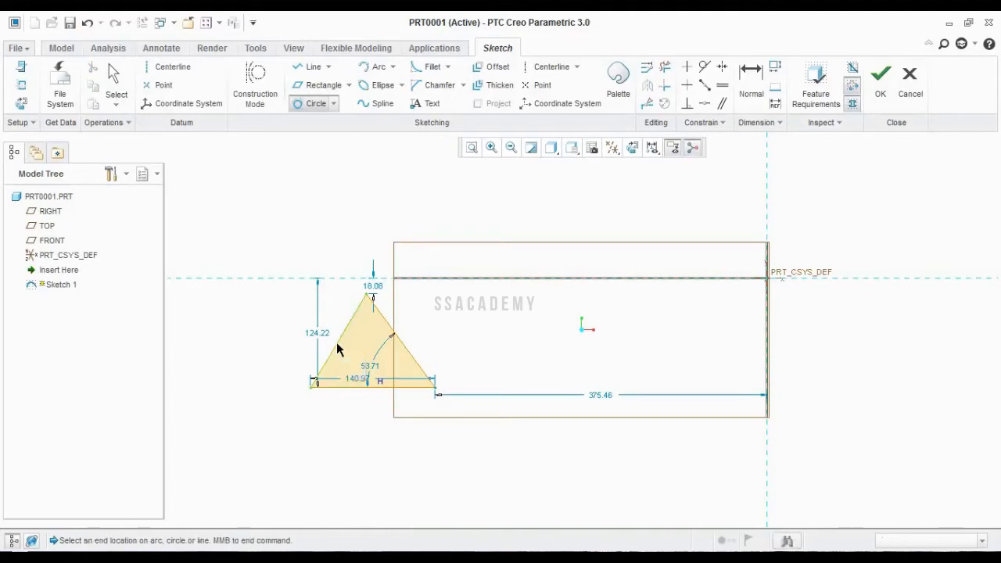
{"action": "left_click", "coordinate": [361, 387]}
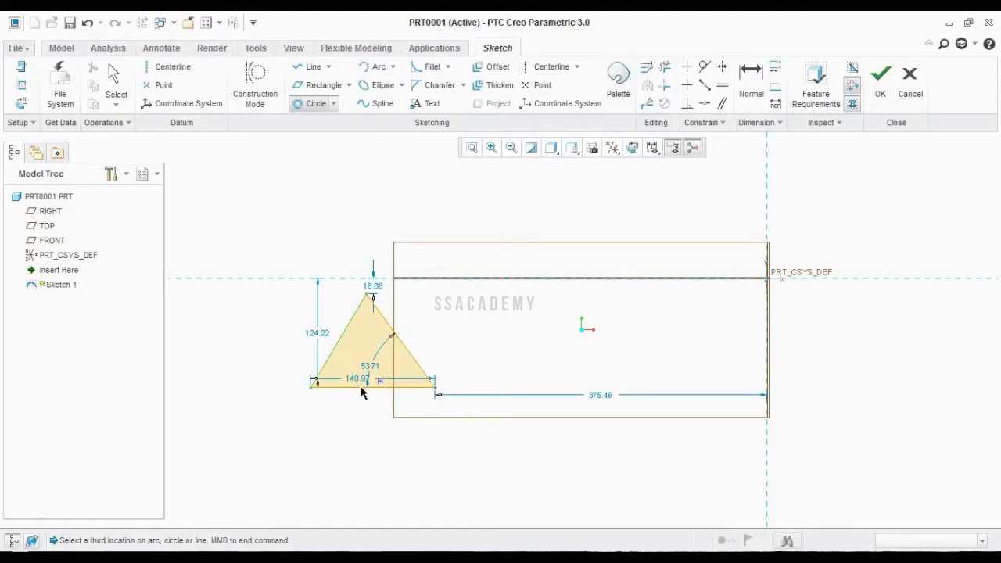
{"action": "left_click", "coordinate": [401, 348]}
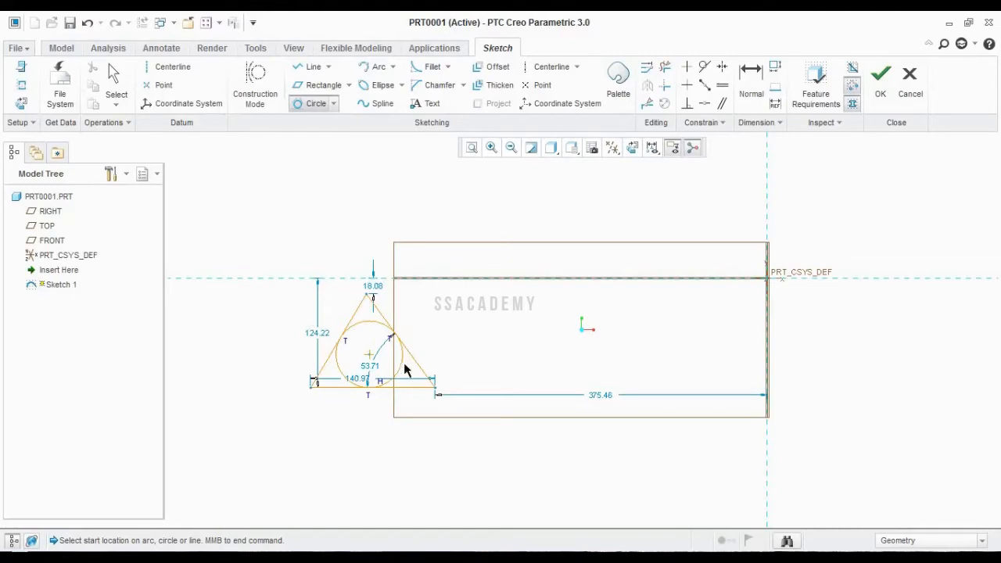
{"action": "key", "text": "ctrl+z"}
{"action": "key", "text": "ctrl+z"}
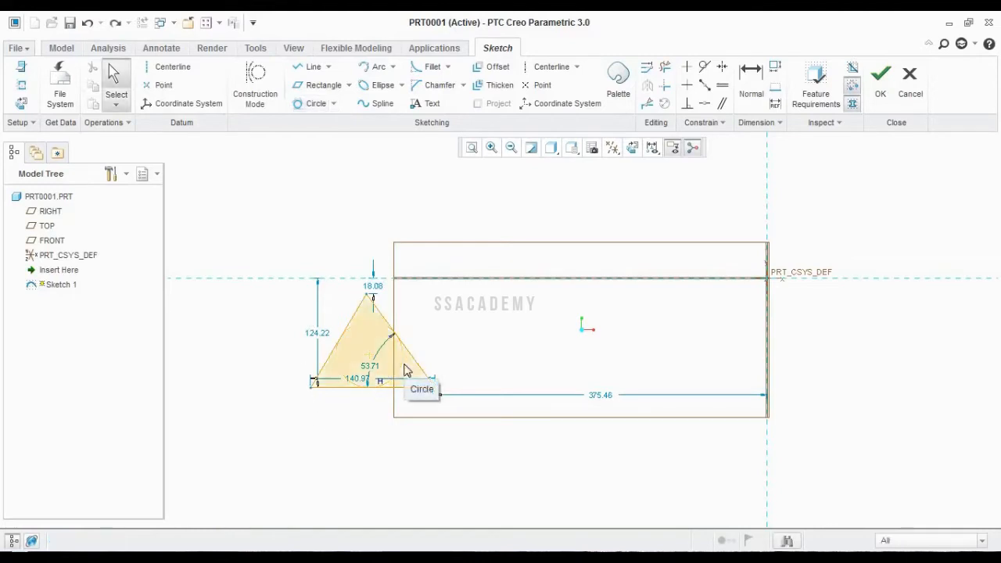
- Draw an upward-bulging 3-Point arc of radius about 127 across the outline's upper left corner, and open its radius dimension for editing
{"action": "left_click", "coordinate": [394, 67]}
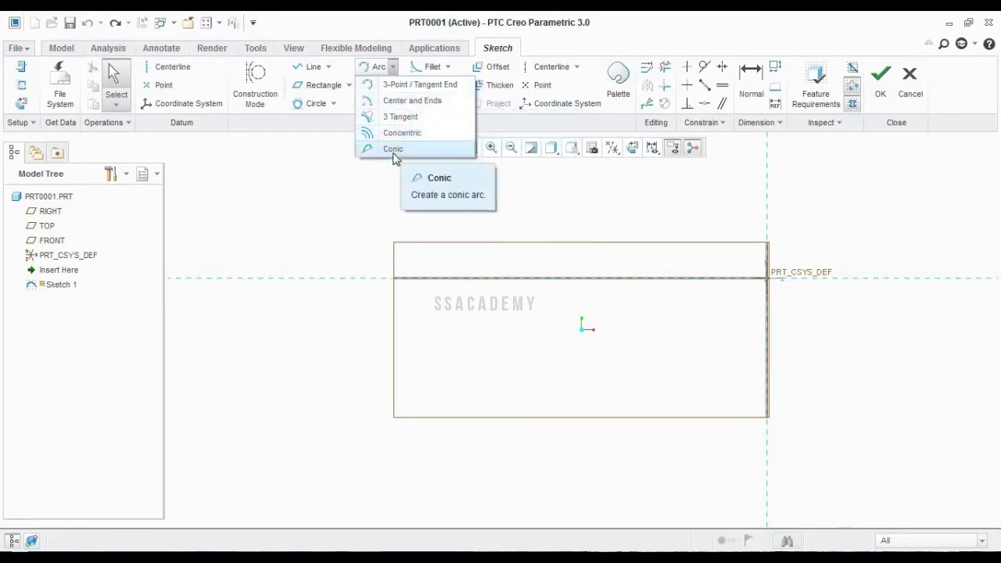
{"action": "left_click", "coordinate": [412, 86]}
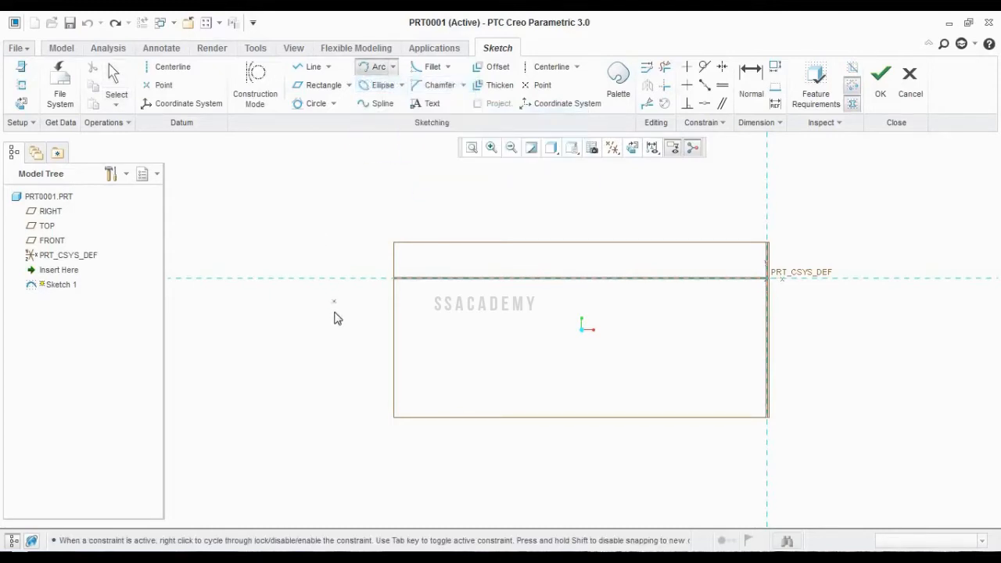
{"action": "left_click", "coordinate": [319, 259]}
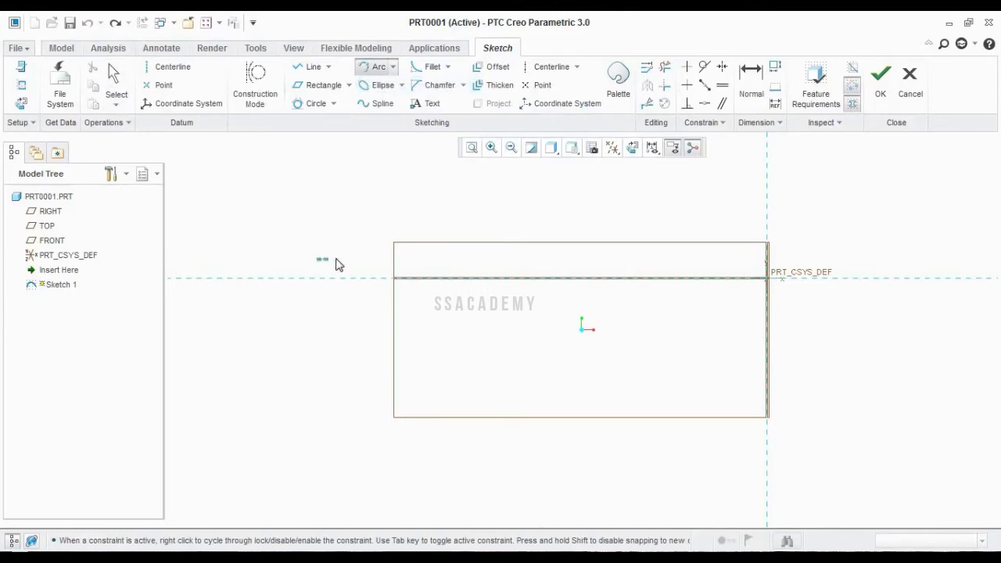
{"action": "left_click", "coordinate": [435, 261]}
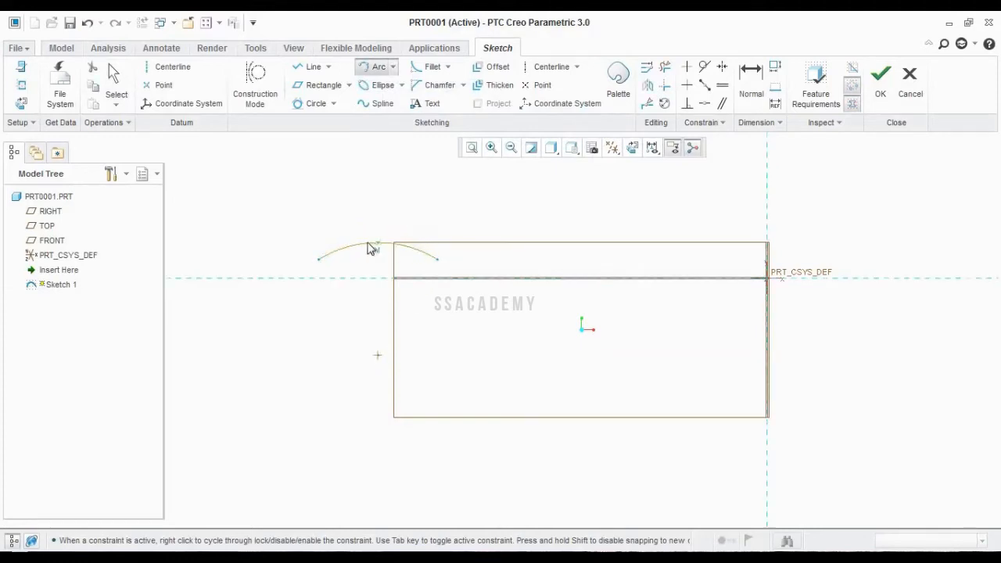
{"action": "left_click", "coordinate": [371, 244]}
{"action": "middle_click", "coordinate": [342, 321]}
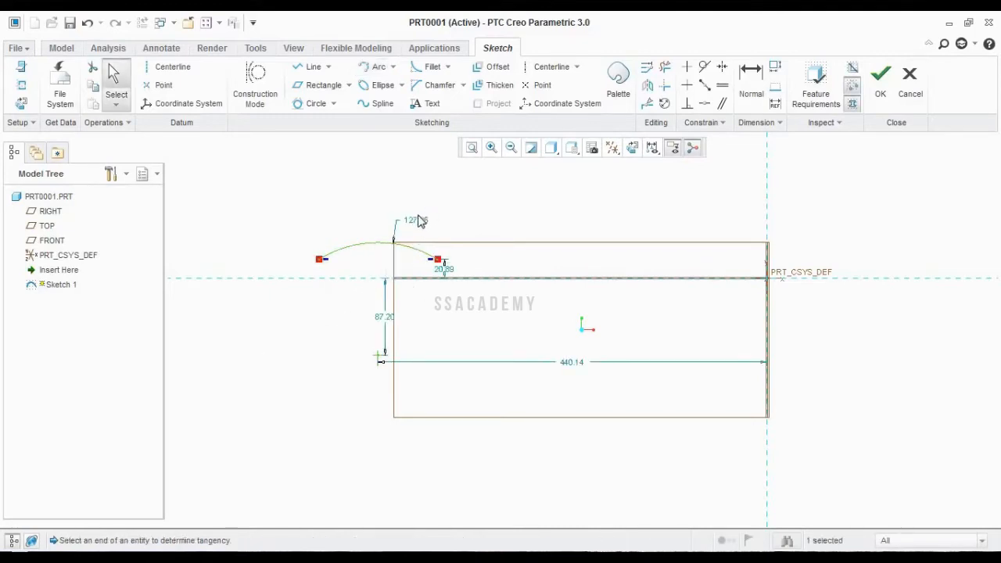
{"action": "double_click", "coordinate": [418, 222]}
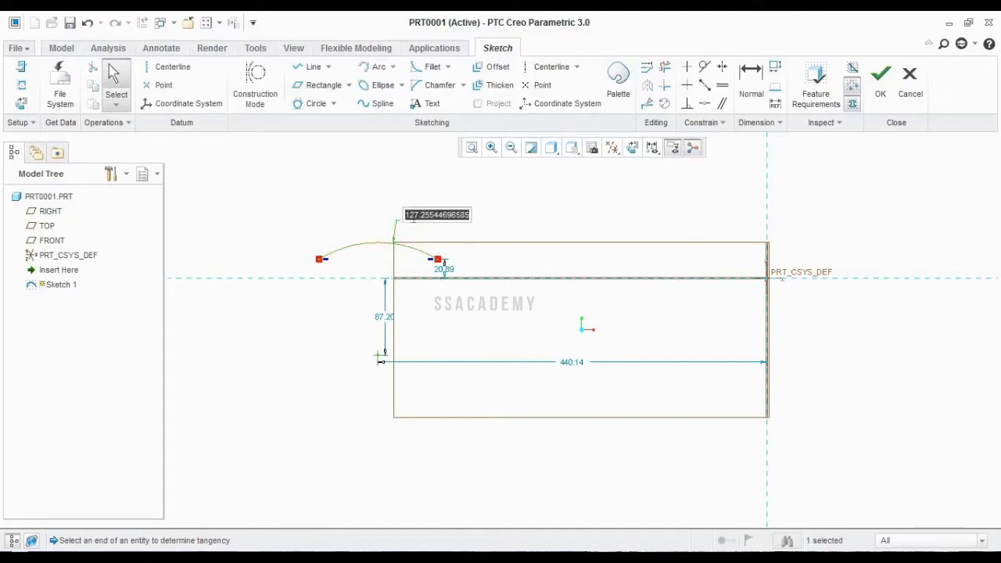
- Draw a Center and Ends arc inside the datum plane outline, below the horizontal reference, bulging to the right of its center
{"action": "left_click", "coordinate": [393, 67]}
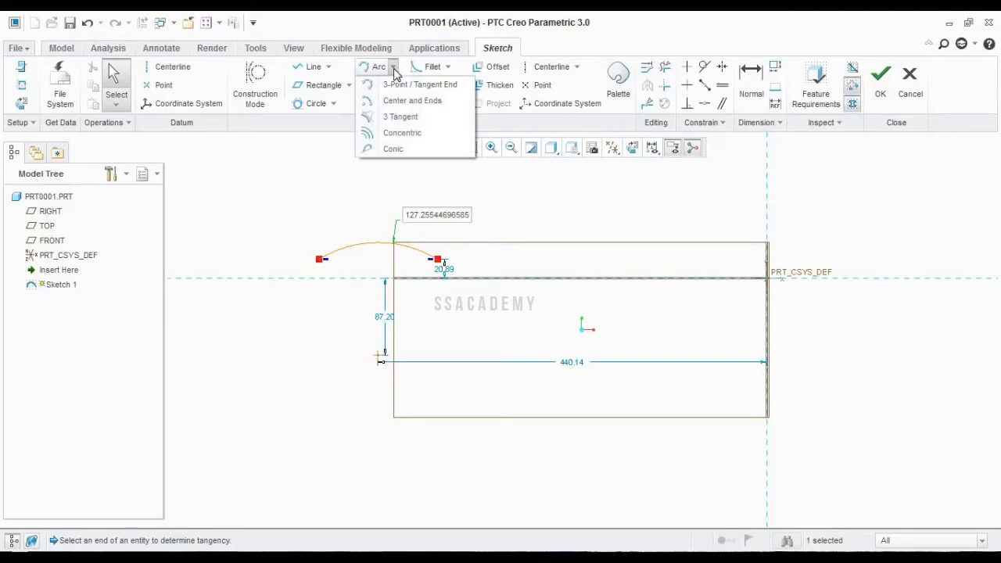
{"action": "left_click", "coordinate": [394, 104]}
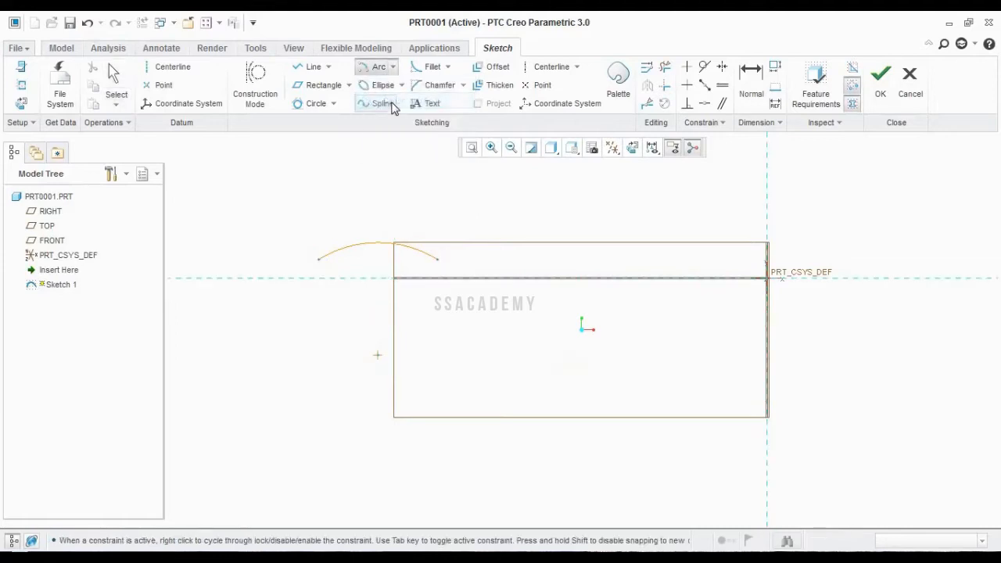
{"action": "left_click", "coordinate": [504, 343]}
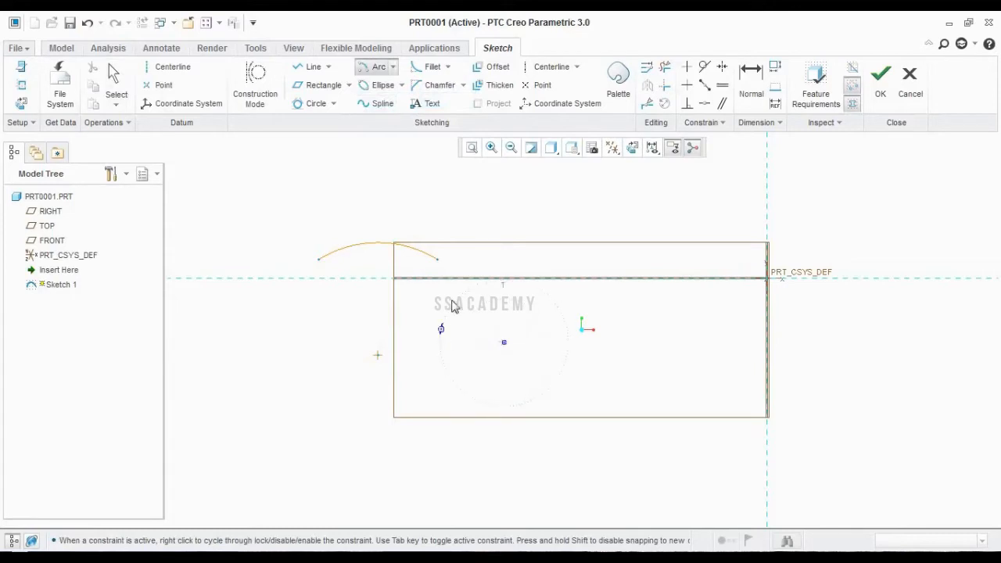
{"action": "left_click", "coordinate": [538, 392]}
{"action": "left_click", "coordinate": [545, 309]}
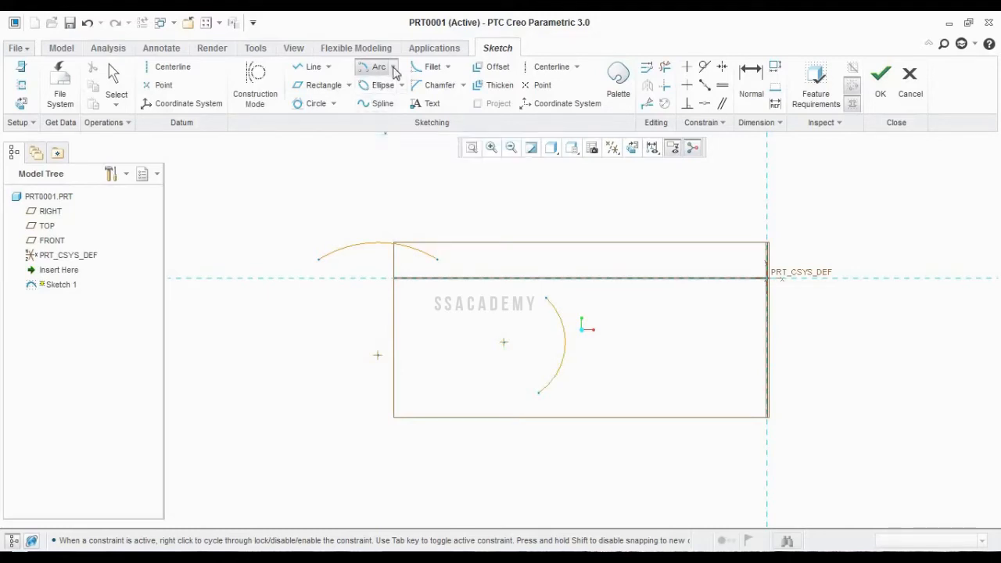
- Draw a closed triangle of chained lines outside the outline's left edge, with its left vertex about 79 below the horizontal reference
{"action": "left_click", "coordinate": [392, 67]}
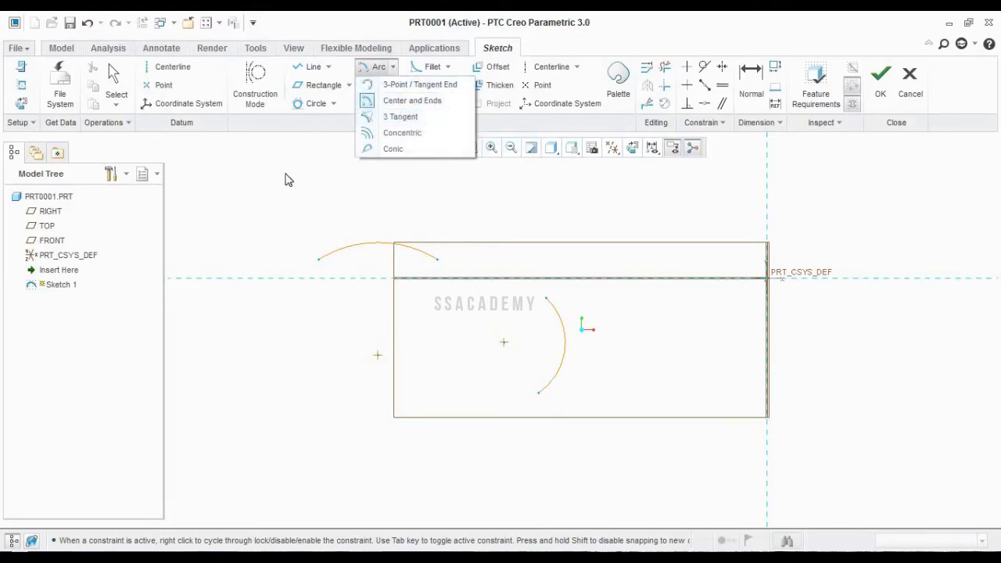
{"action": "left_click", "coordinate": [326, 68]}
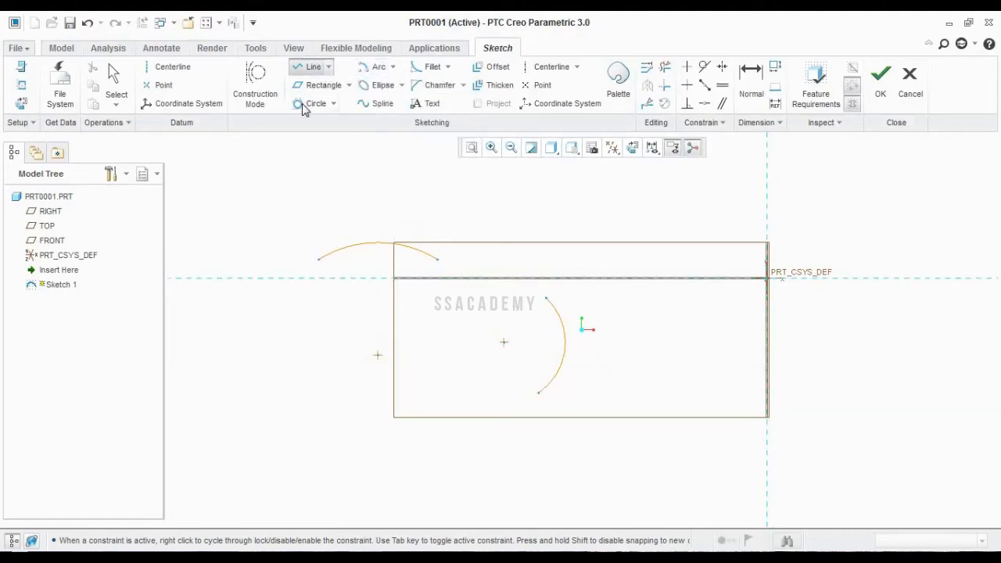
{"action": "left_click", "coordinate": [328, 67]}
{"action": "left_click", "coordinate": [319, 87]}
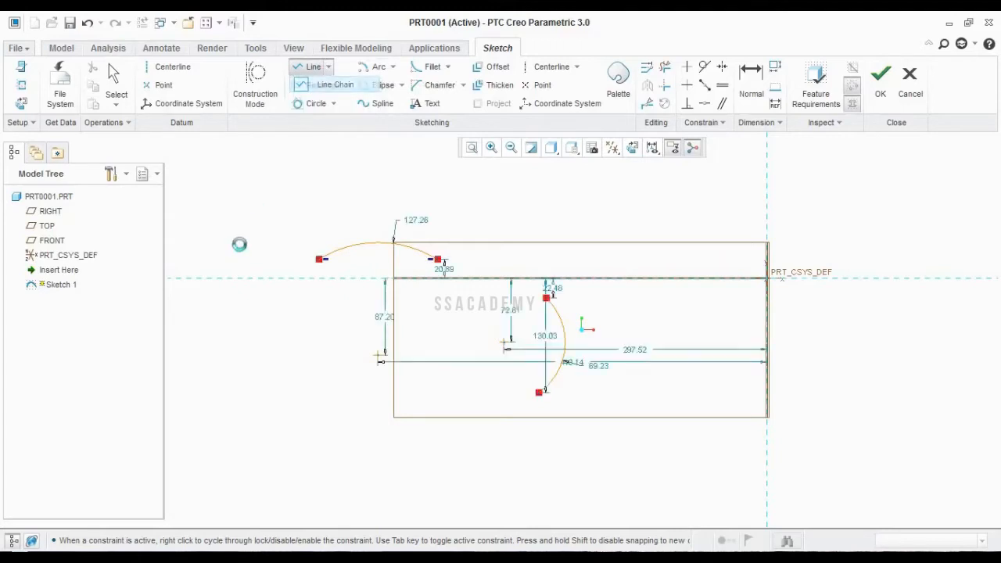
{"action": "left_click", "coordinate": [242, 348]}
{"action": "left_click", "coordinate": [353, 400]}
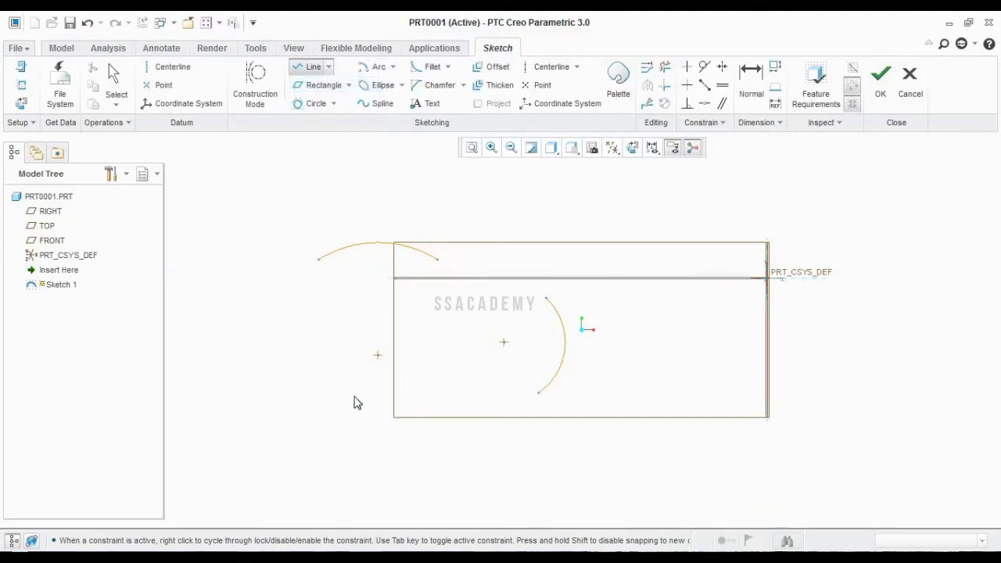
{"action": "left_click", "coordinate": [361, 298]}
{"action": "left_click", "coordinate": [241, 348]}
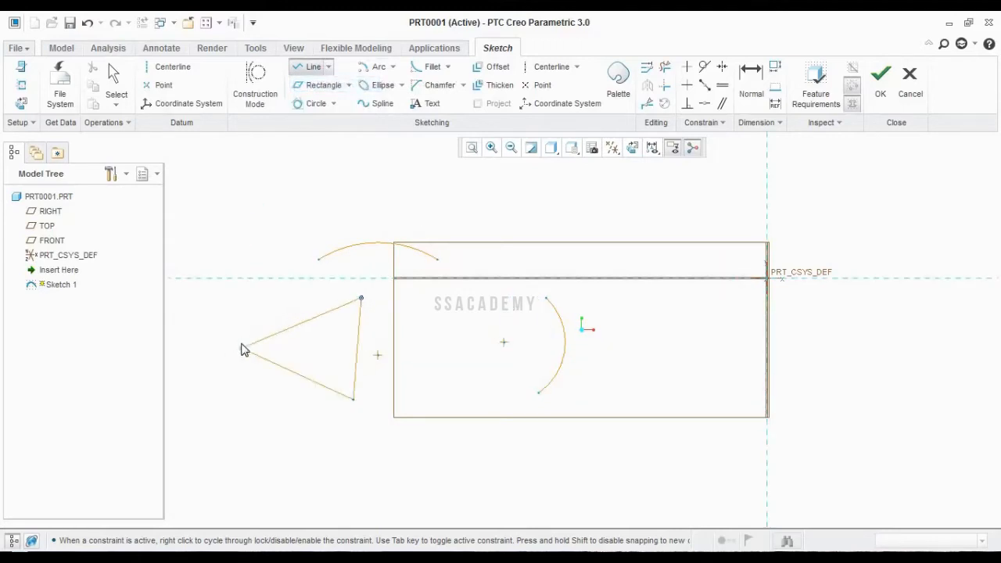
{"action": "middle_click", "coordinate": [296, 245]}
{"action": "middle_click", "coordinate": [296, 245]}
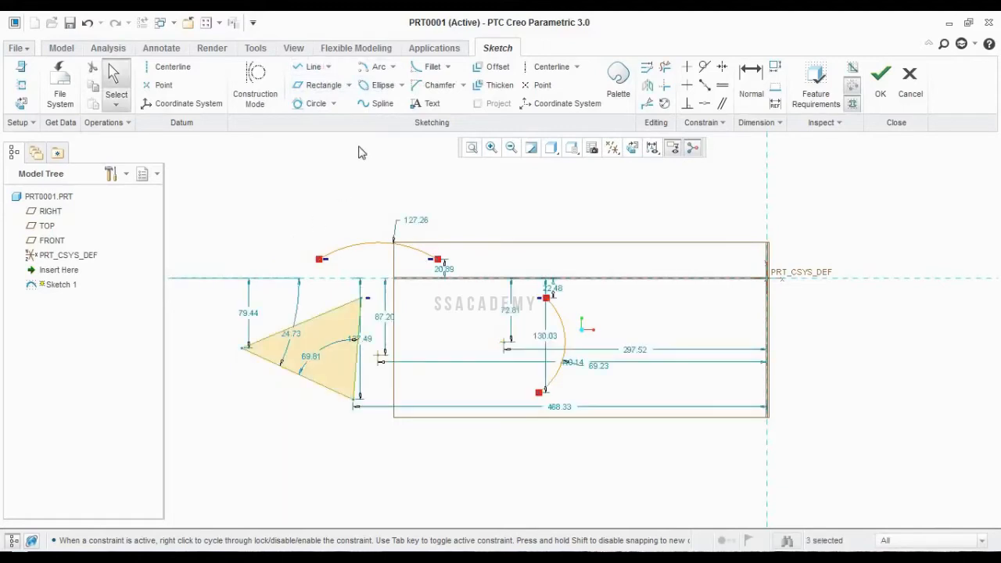
- Draw a 3 Tangent arc of radius about 37 touching the triangle's two slanted sides and its near-vertical side
{"action": "left_click", "coordinate": [392, 66]}
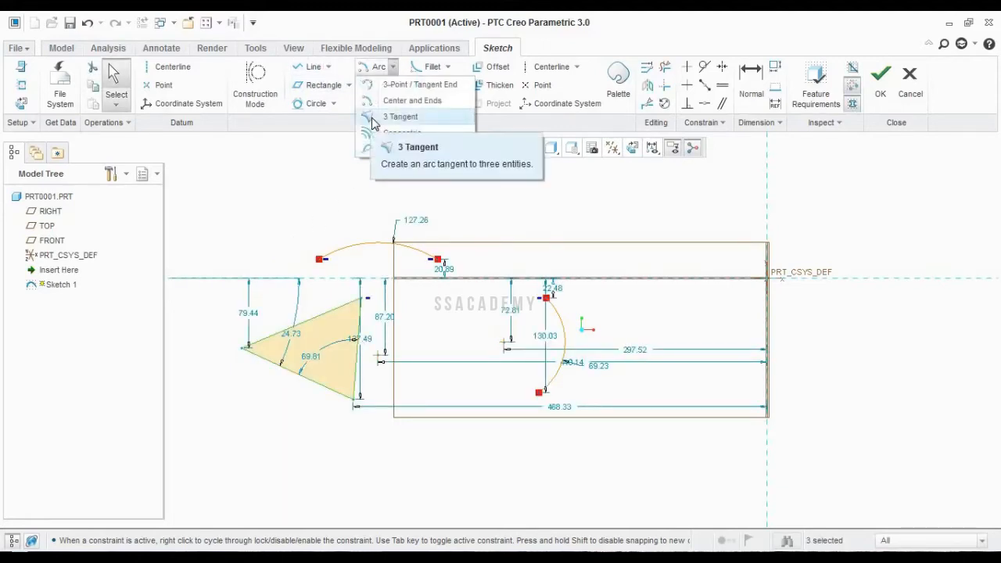
{"action": "left_click", "coordinate": [373, 117]}
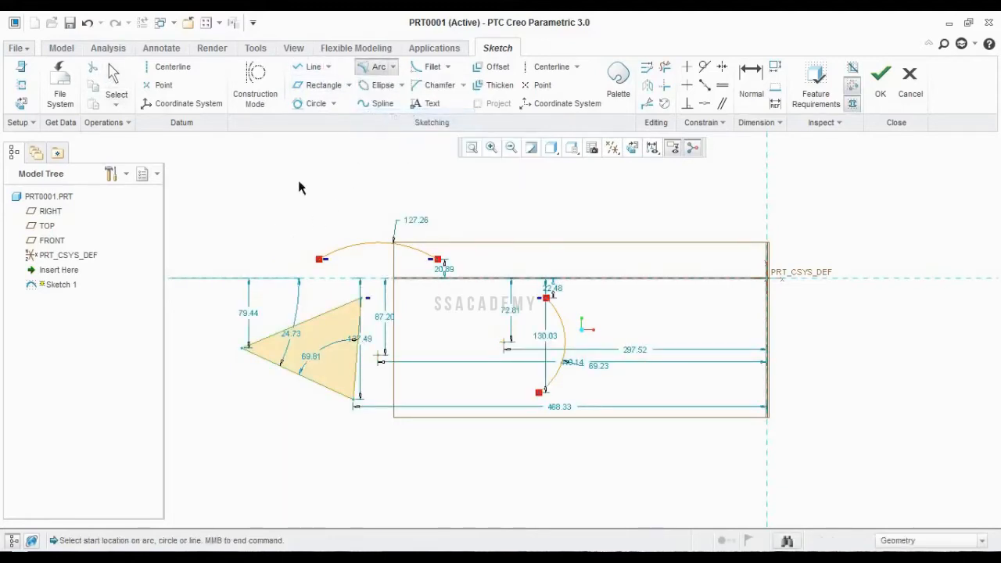
{"action": "left_click", "coordinate": [287, 332]}
{"action": "left_click", "coordinate": [294, 372]}
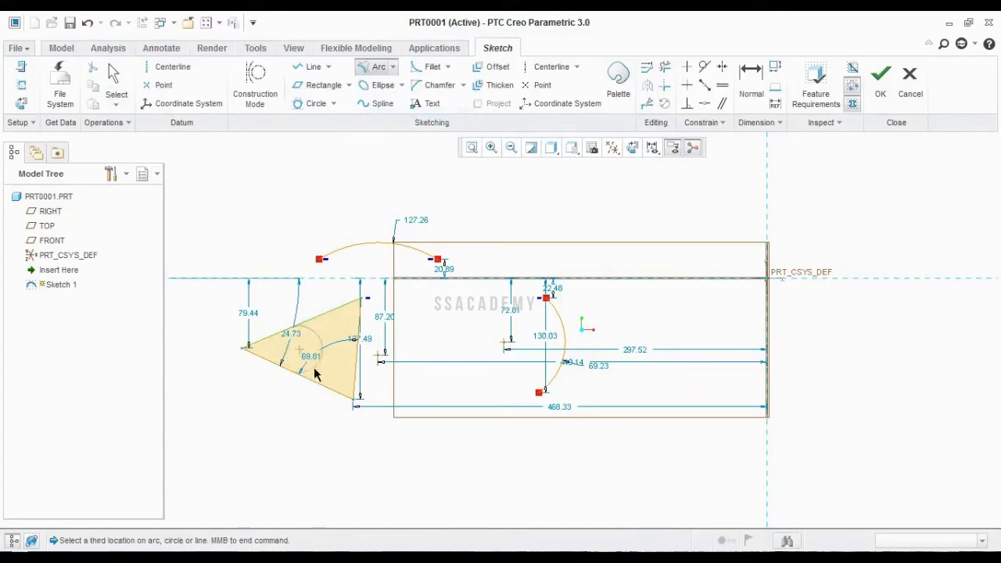
{"action": "left_click", "coordinate": [358, 359]}
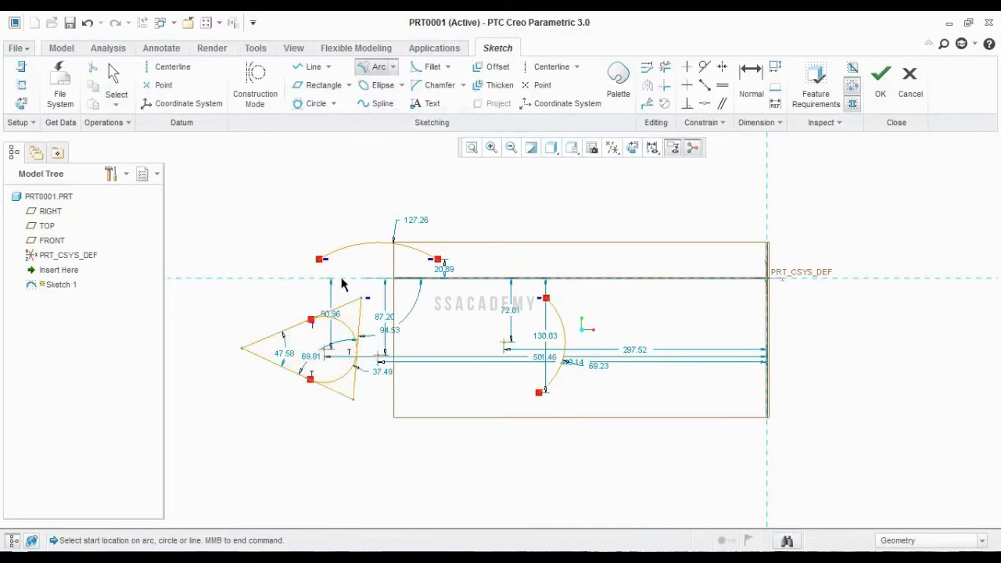
- Draw an upward-bulging Conic arc across the outline's upper edge, with both endpoints level just above the horizontal reference
{"action": "left_click", "coordinate": [394, 67]}
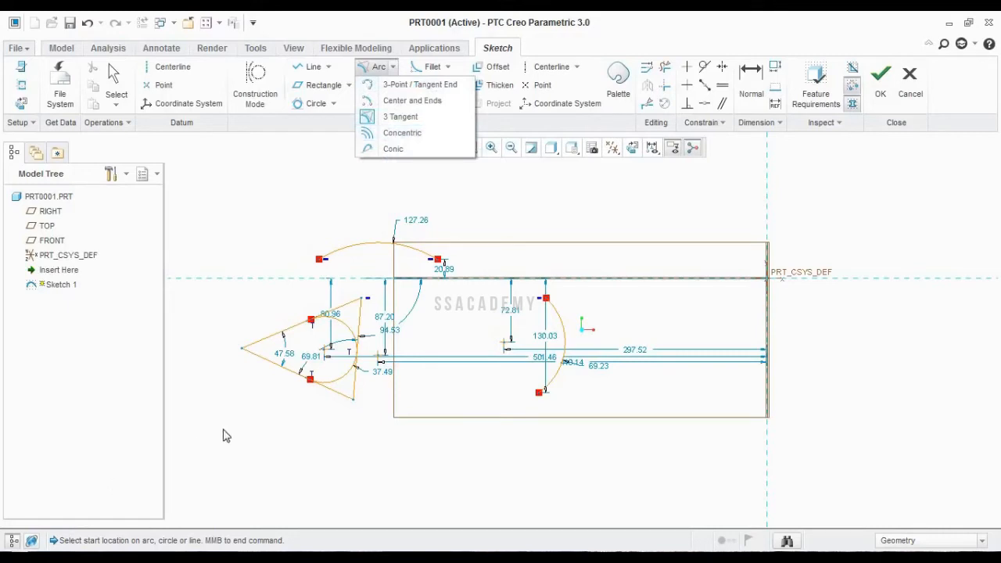
{"action": "left_click", "coordinate": [398, 149]}
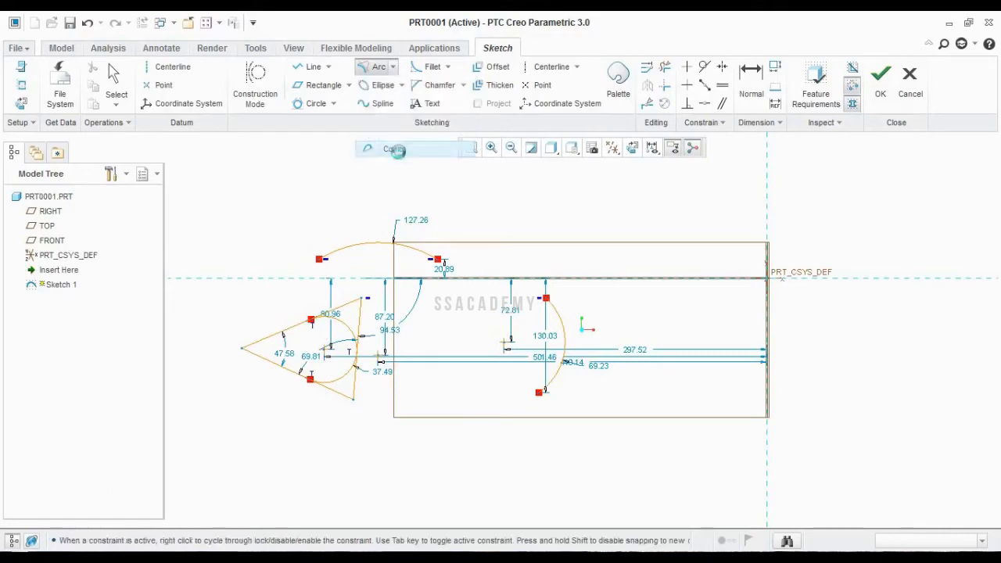
{"action": "left_click", "coordinate": [577, 255]}
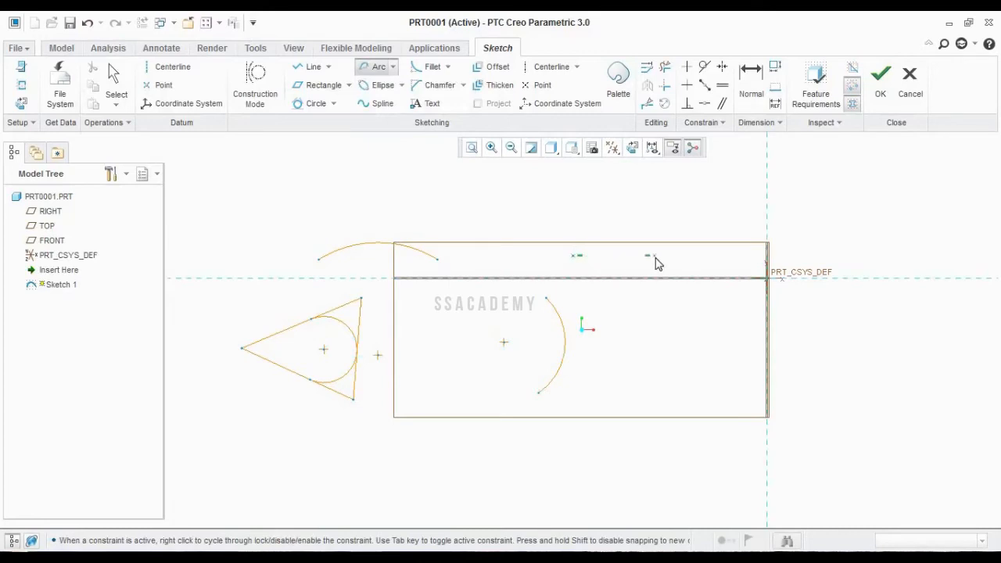
{"action": "left_click", "coordinate": [655, 256]}
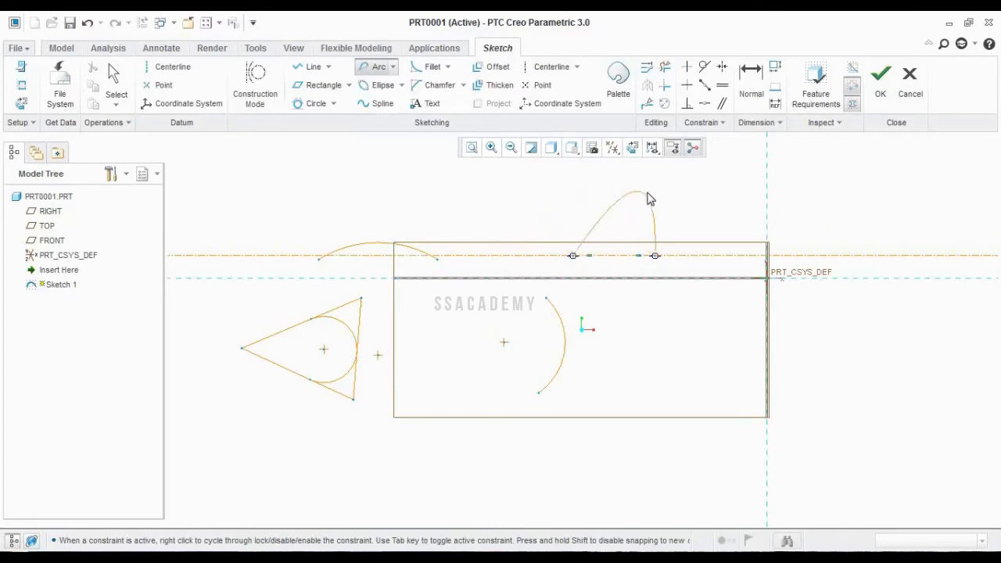
{"action": "left_click", "coordinate": [673, 215]}
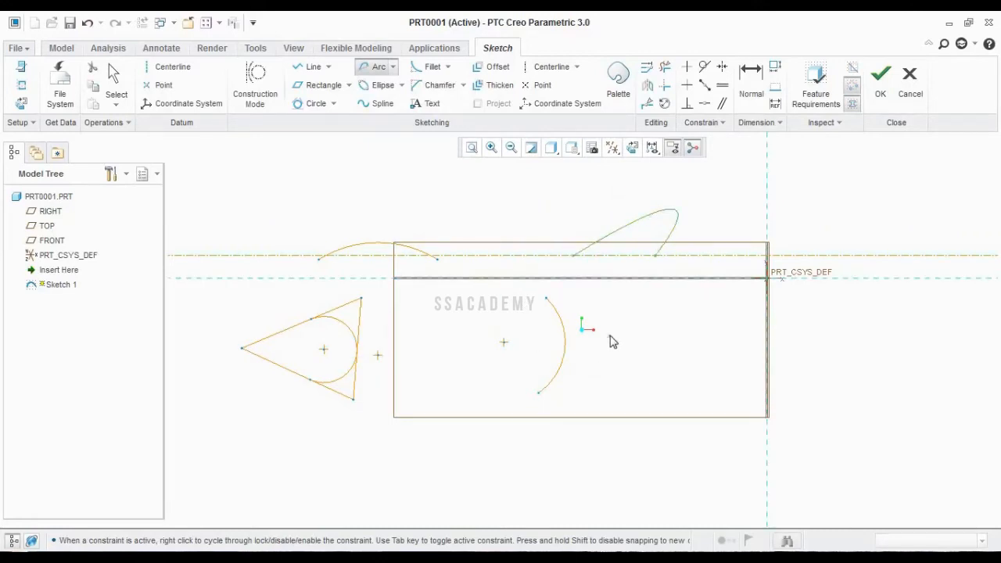
{"action": "key", "text": "Escape"}
- Undo the conic, the three arcs and the triangle so the sketch is empty
{"action": "key", "text": "ctrl+z"}
{"action": "key", "text": "ctrl+z"}
{"action": "key", "text": "ctrl+z"}
{"action": "key", "text": "ctrl+z"}
{"action": "key", "text": "ctrl+z"}
{"action": "key", "text": "ctrl+z"}
{"action": "key", "text": "ctrl+z"}
{"action": "key", "text": "ctrl+z"}
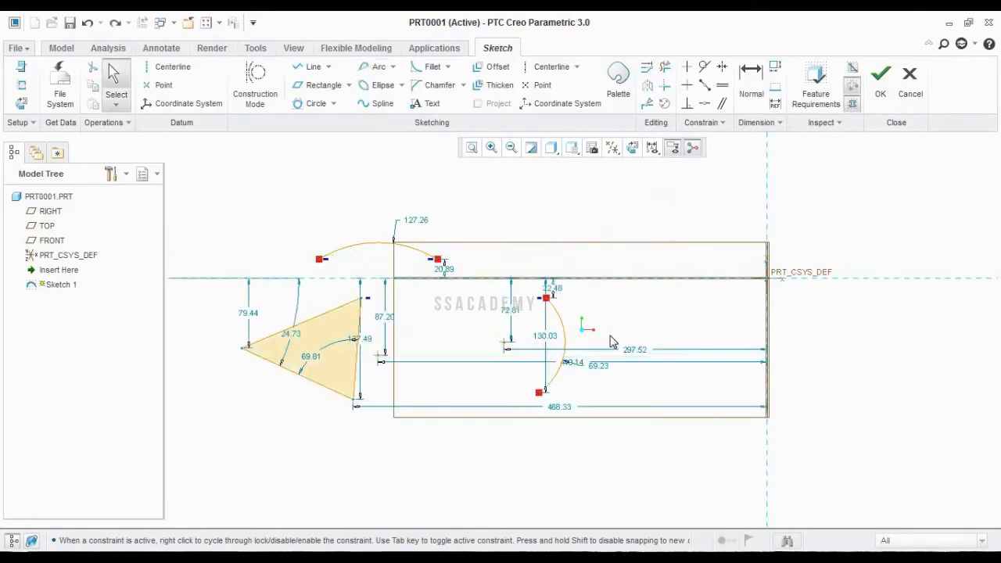
- Draw a horizontal Axis Ends Ellipse about 180 by 122 across the outline's left edge, touching the horizontal reference from below
{"action": "left_click", "coordinate": [402, 85]}
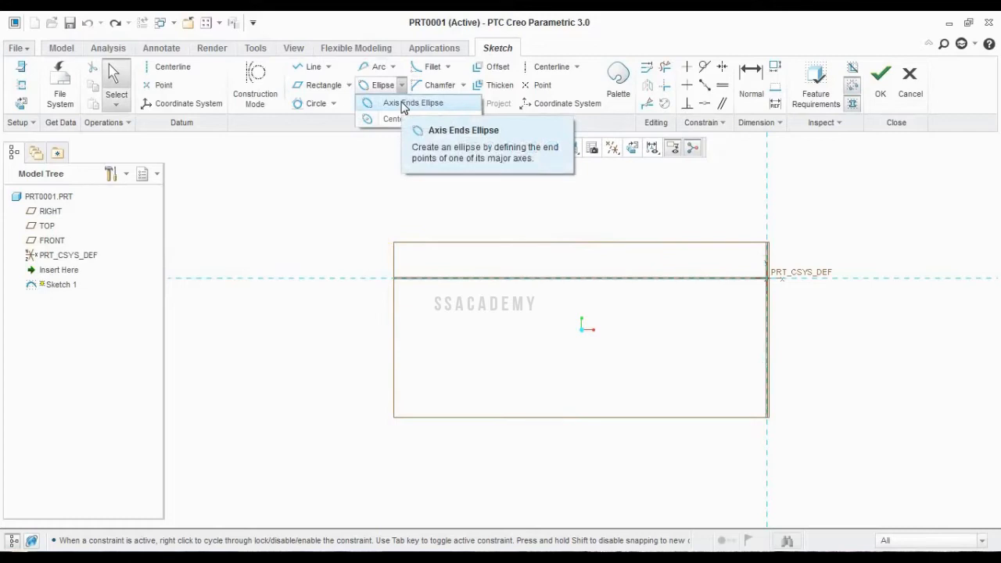
{"action": "left_click", "coordinate": [402, 105]}
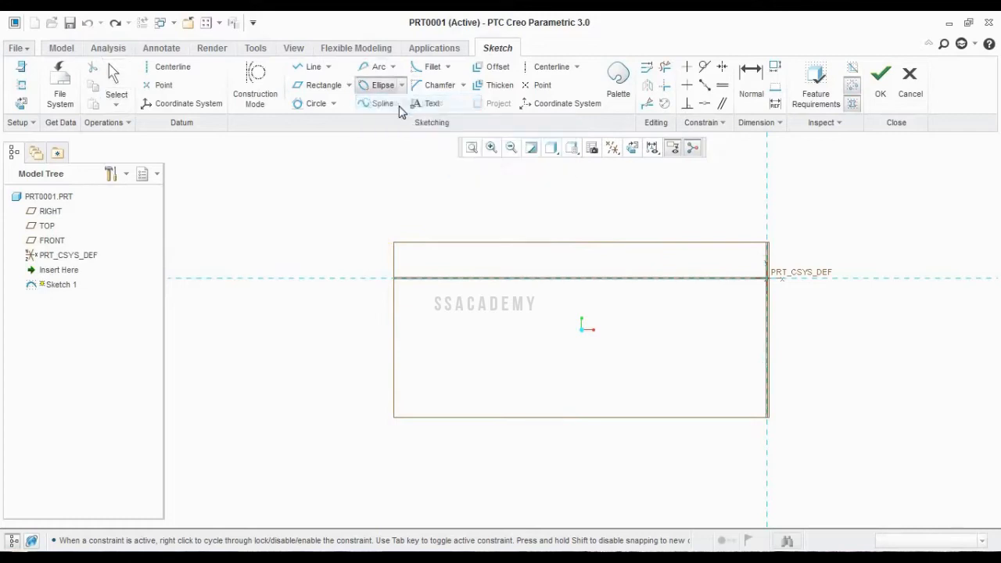
{"action": "left_click", "coordinate": [362, 332]}
{"action": "left_click", "coordinate": [522, 332]}
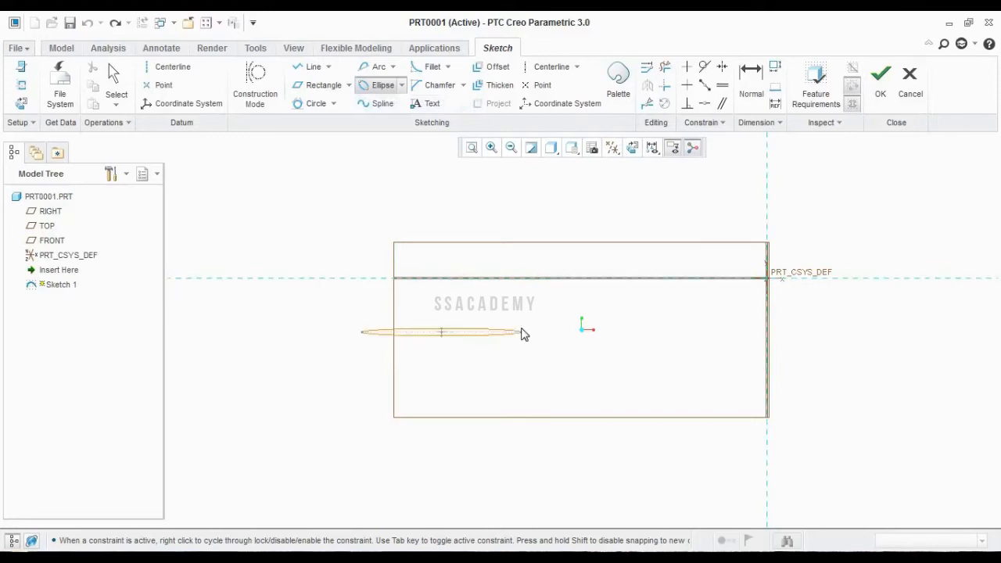
{"action": "left_click", "coordinate": [456, 389]}
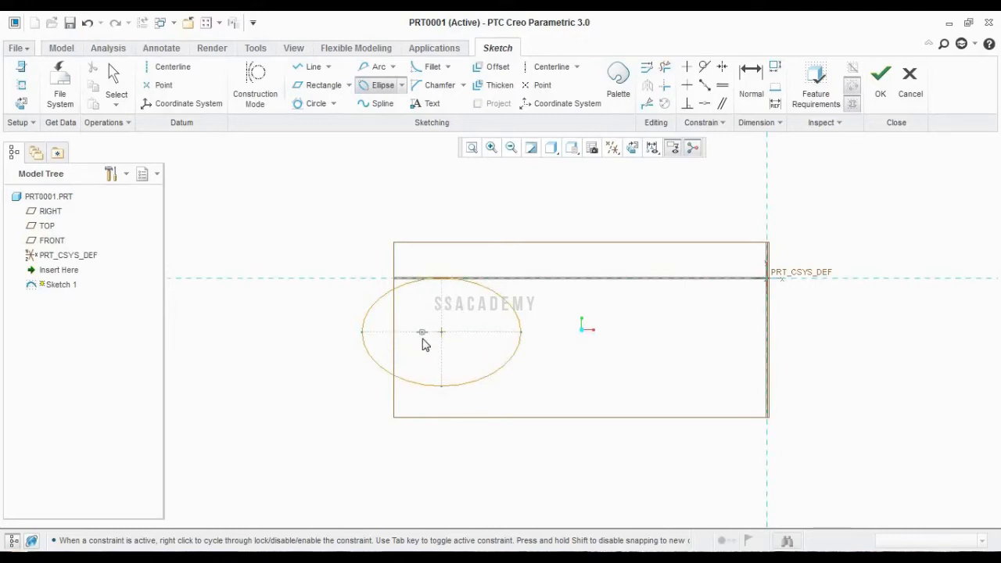
{"action": "middle_click", "coordinate": [377, 279]}
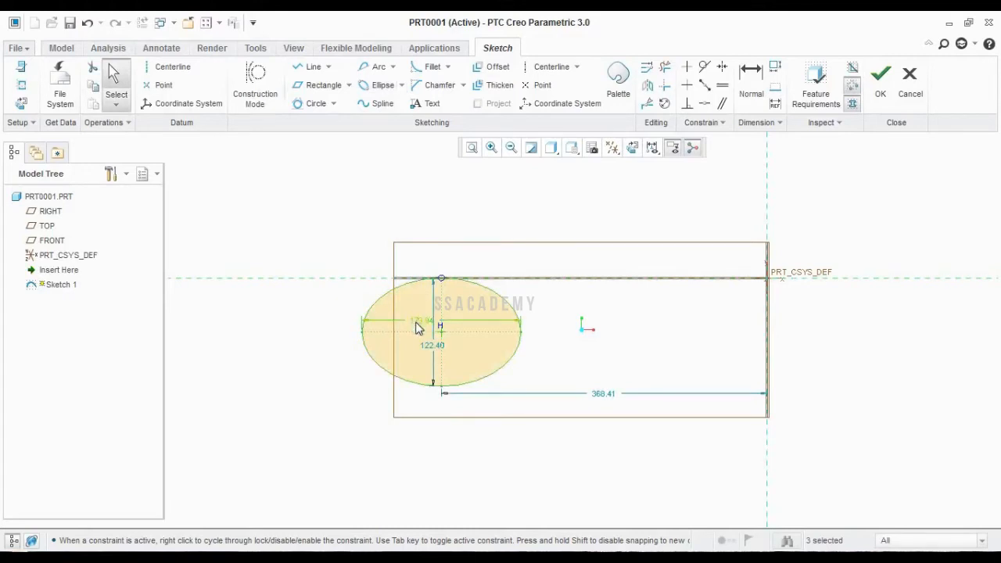
- Draw a tilted Center and Axis Ellipse inside the outline's right half, below the horizontal reference, and undo both ellipses
{"action": "left_click", "coordinate": [401, 85]}
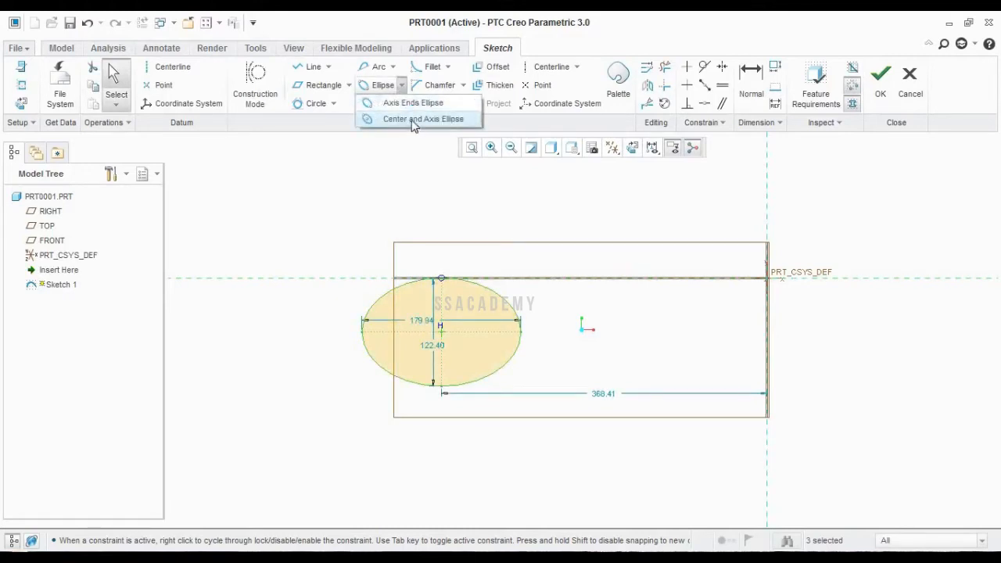
{"action": "left_click", "coordinate": [414, 121]}
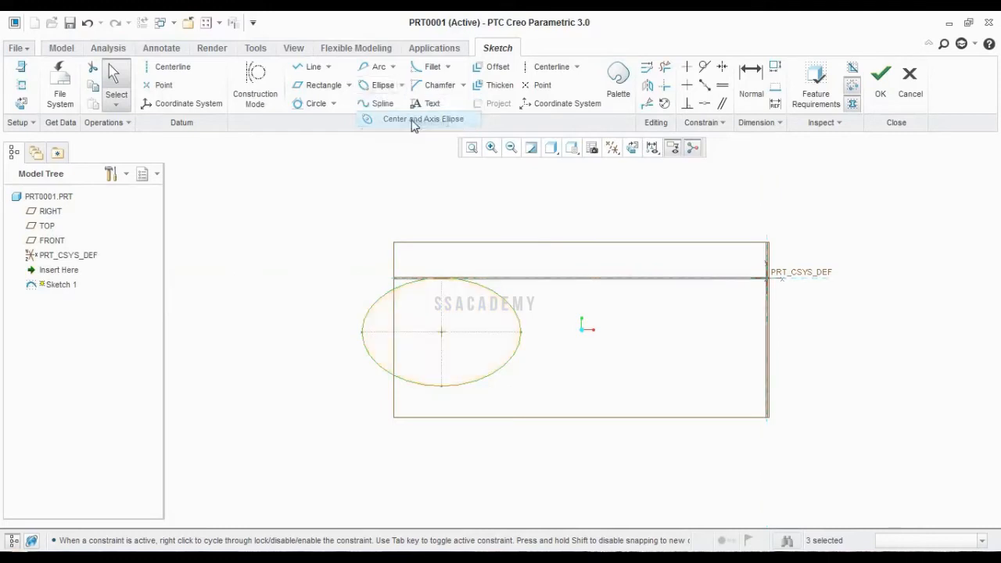
{"action": "left_click", "coordinate": [648, 319]}
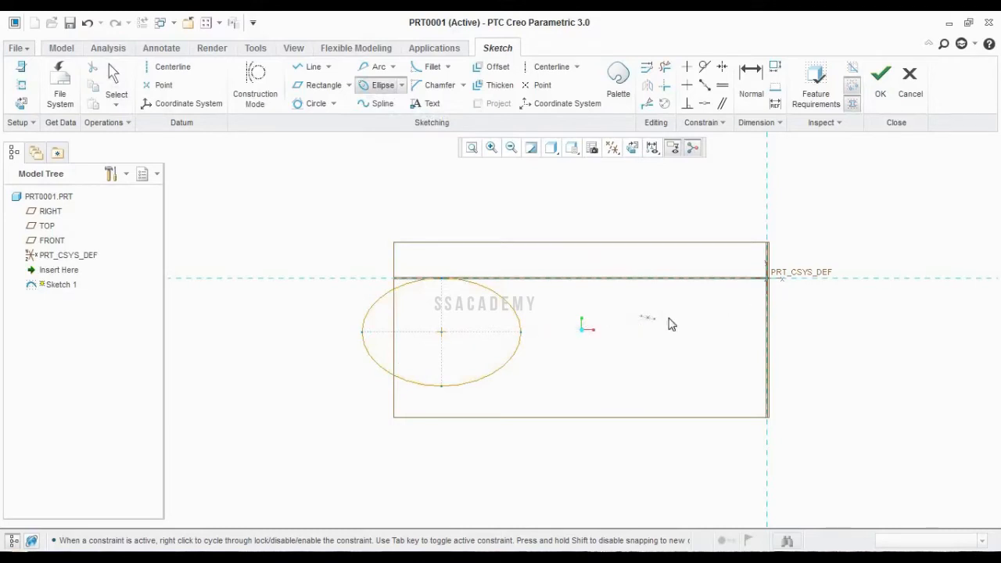
{"action": "left_click", "coordinate": [705, 332]}
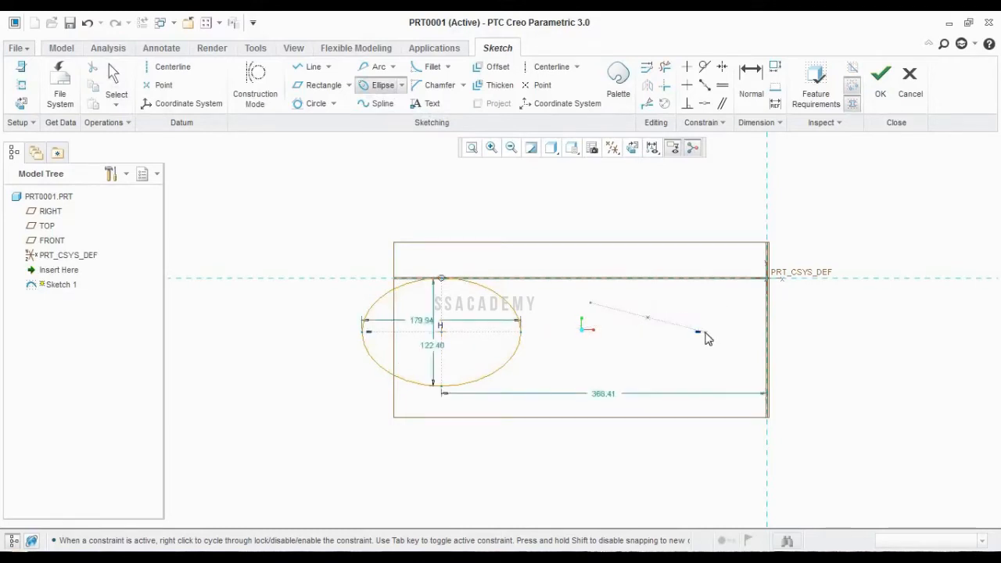
{"action": "left_click", "coordinate": [669, 370]}
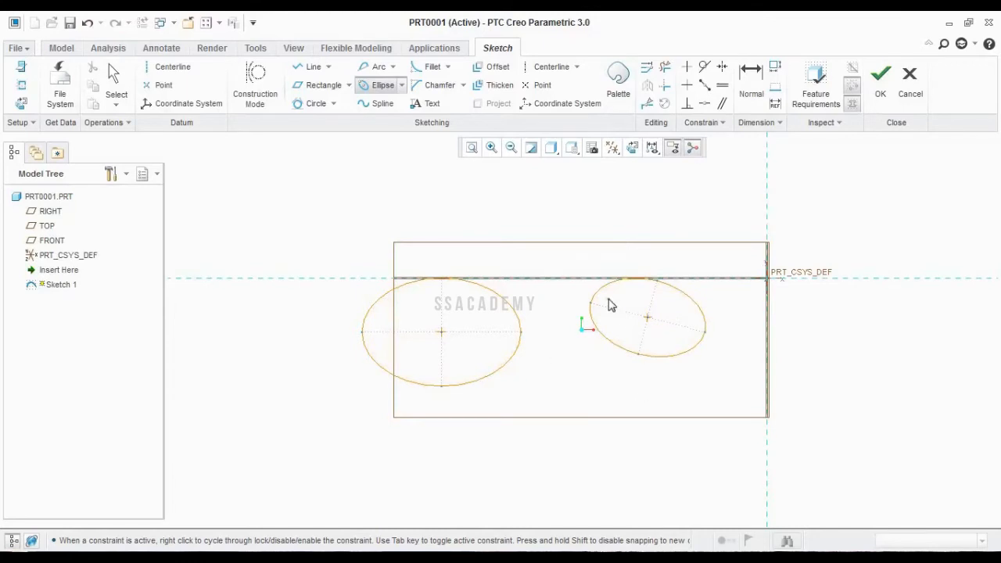
{"action": "key", "text": "ctrl+z"}
{"action": "key", "text": "ctrl+z"}
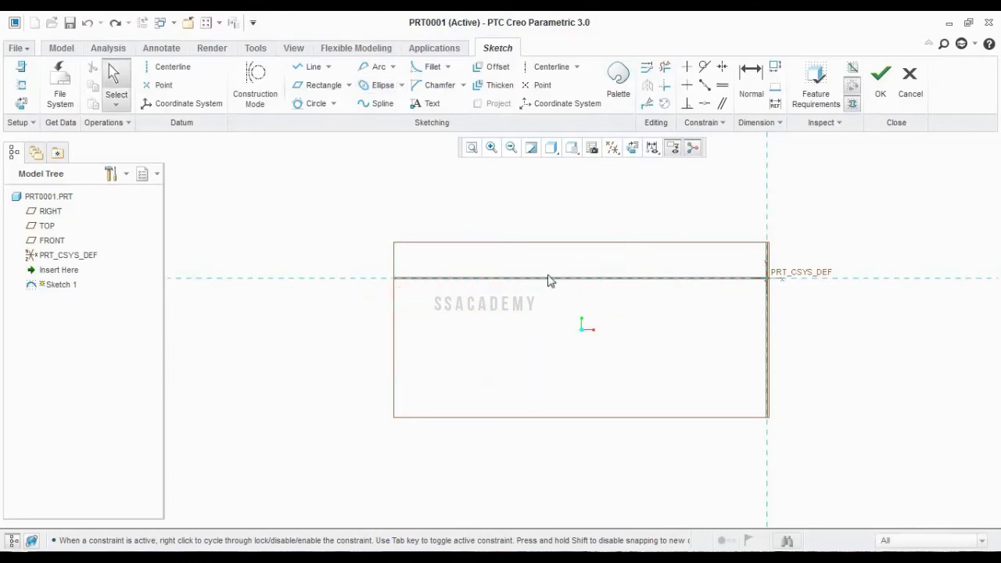
- Draw a wavy open spline across the outline's left edge that loops above the horizontal reference and back down, and undo it
{"action": "left_click", "coordinate": [378, 109]}
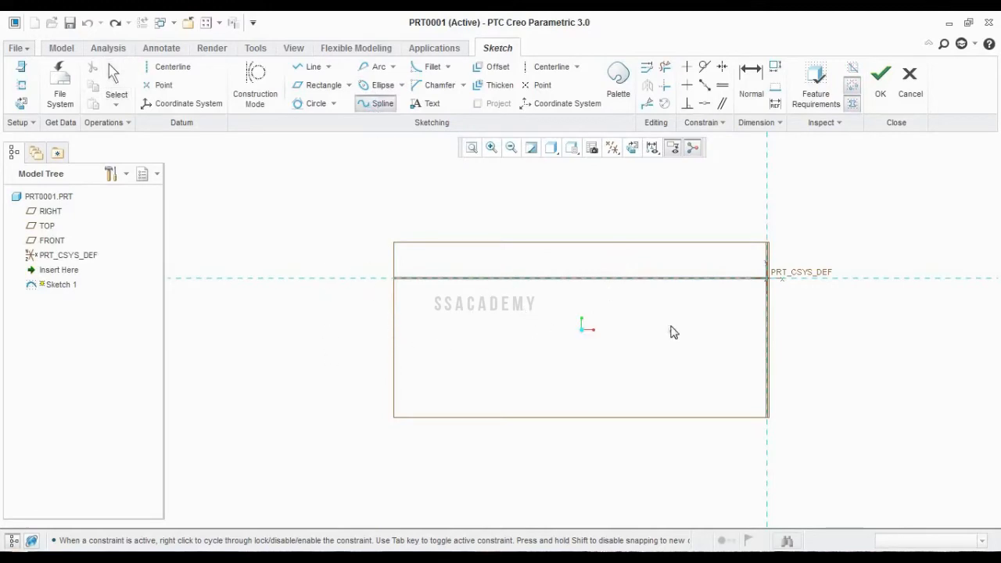
{"action": "left_click", "coordinate": [319, 351]}
{"action": "left_click", "coordinate": [346, 304]}
{"action": "left_click", "coordinate": [389, 350]}
{"action": "left_click", "coordinate": [395, 368]}
{"action": "left_click", "coordinate": [452, 321]}
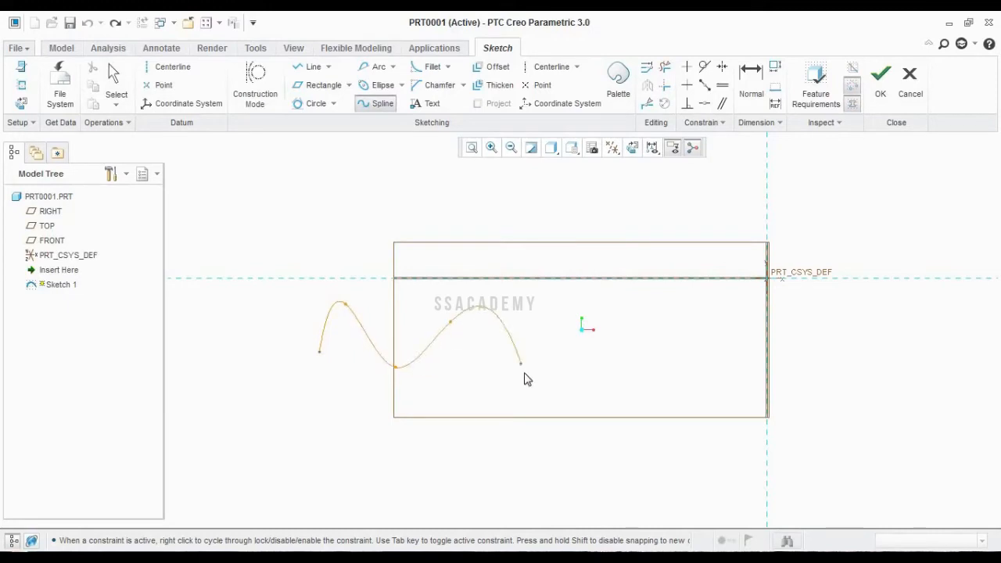
{"action": "left_click", "coordinate": [523, 374]}
{"action": "left_click", "coordinate": [570, 317]}
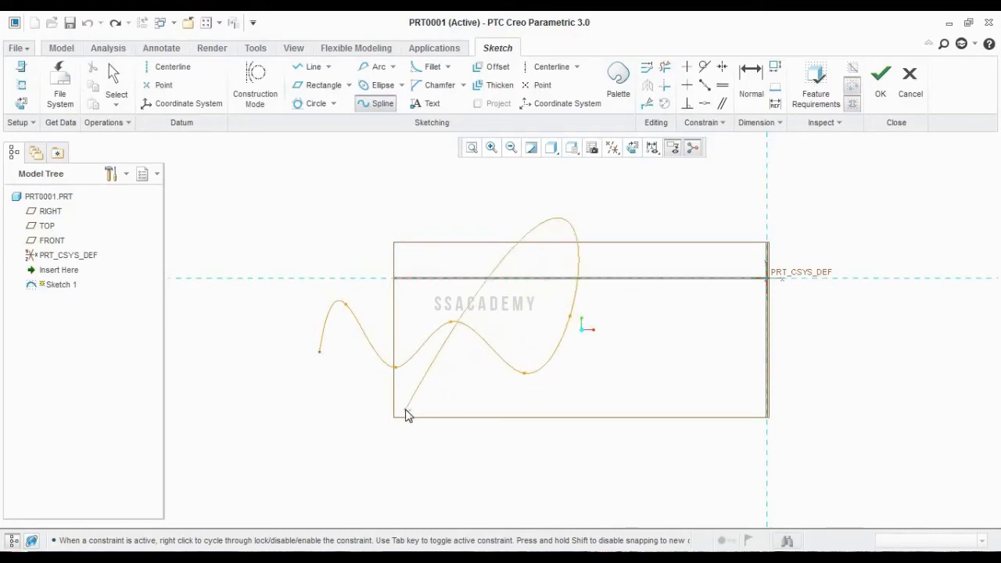
{"action": "left_click", "coordinate": [405, 410]}
{"action": "middle_click", "coordinate": [391, 380]}
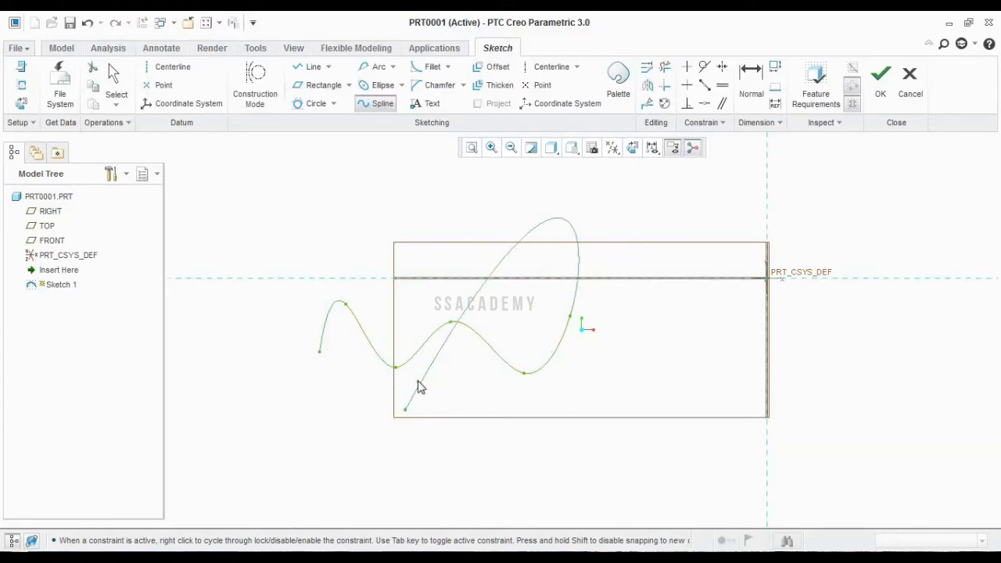
{"action": "key", "text": "ctrl+z"}
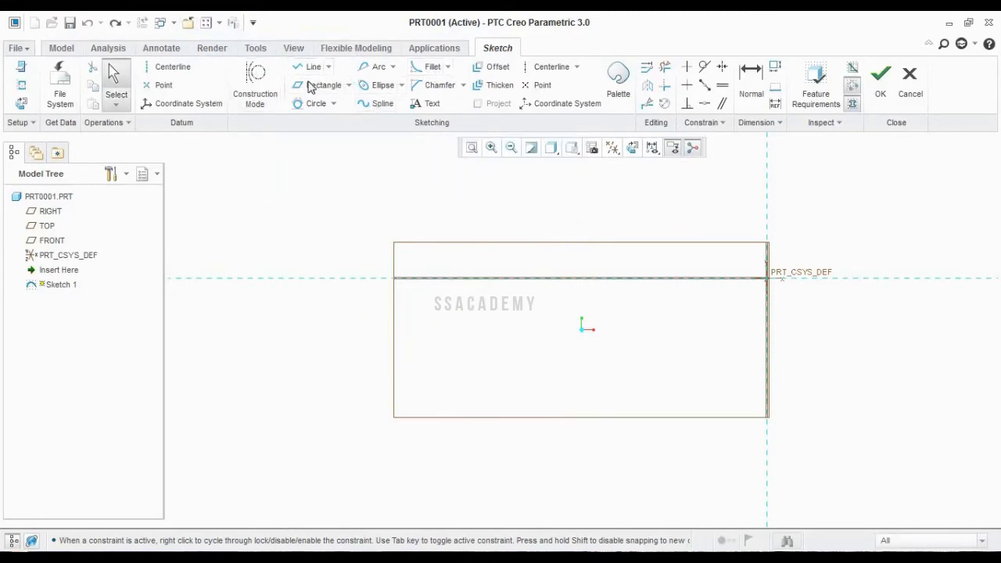
- Draw a Corner Rectangle about 124 wide by 104 high across the outline's left edge, below the horizontal reference
{"action": "left_click", "coordinate": [349, 85]}
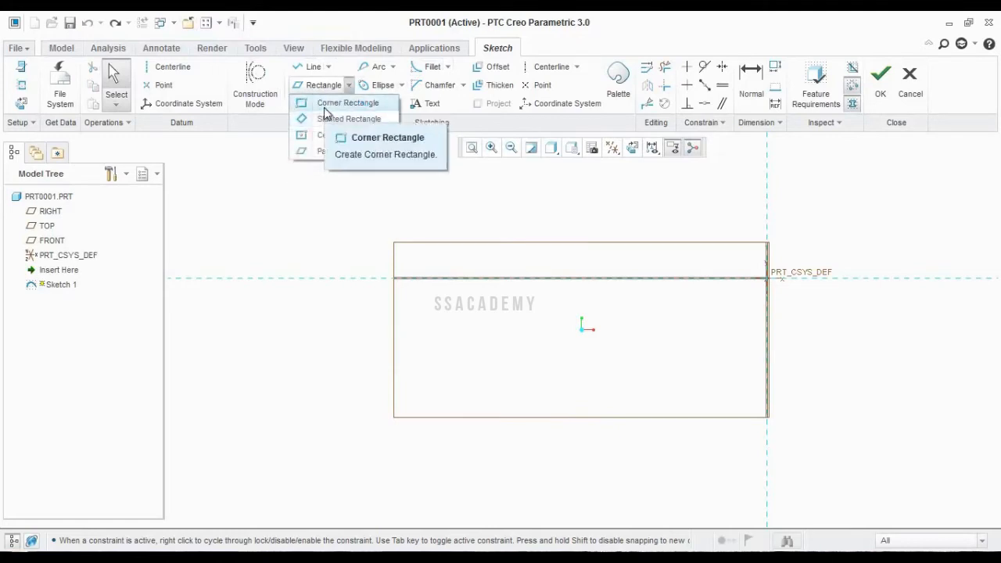
{"action": "left_click", "coordinate": [324, 108]}
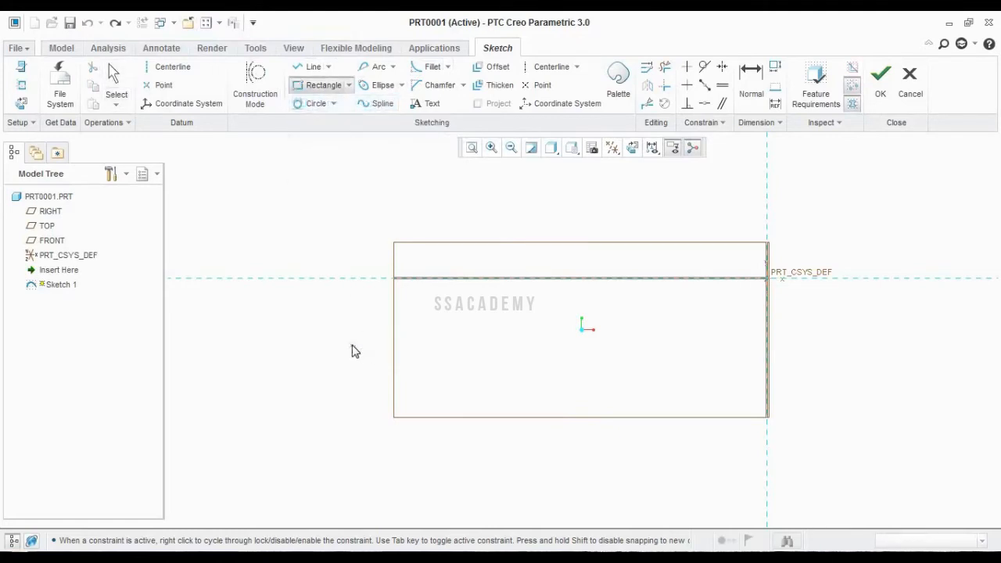
{"action": "left_click", "coordinate": [420, 335]}
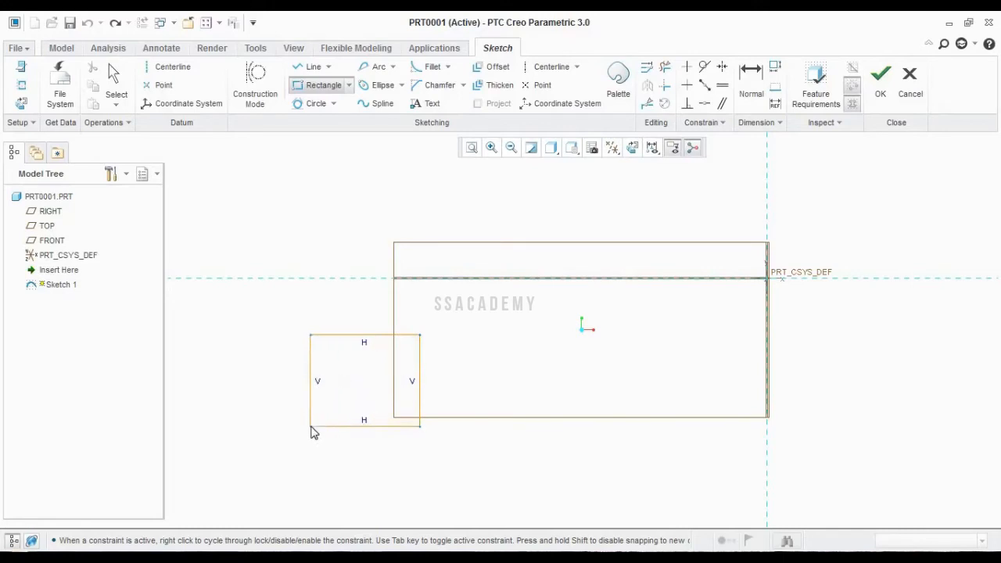
{"action": "left_click", "coordinate": [310, 427]}
{"action": "middle_click", "coordinate": [286, 289]}
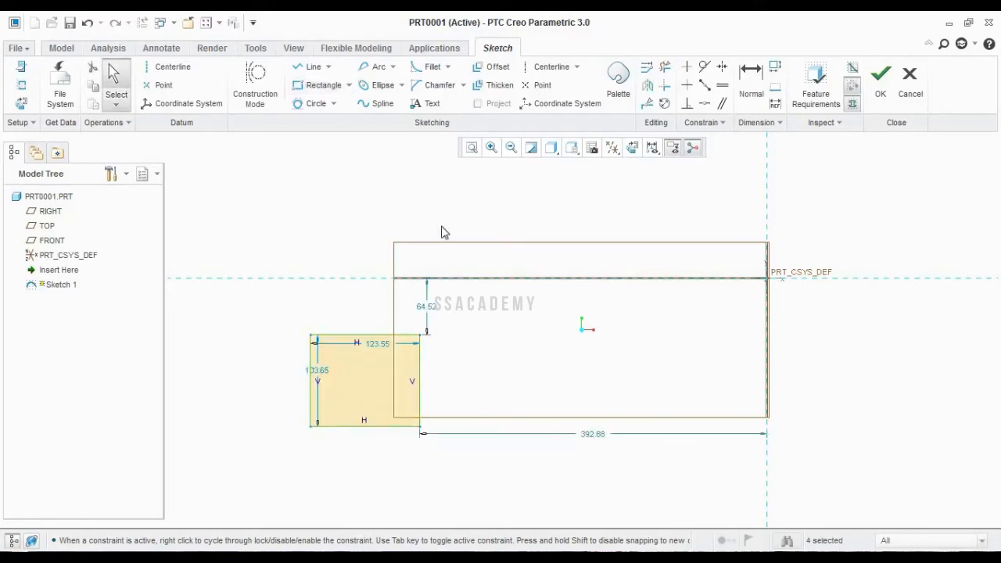
- Add a Circular fillet of about 13.7 radius to the rectangle's upper-left corner and open its radius value for editing
{"action": "left_click", "coordinate": [449, 68]}
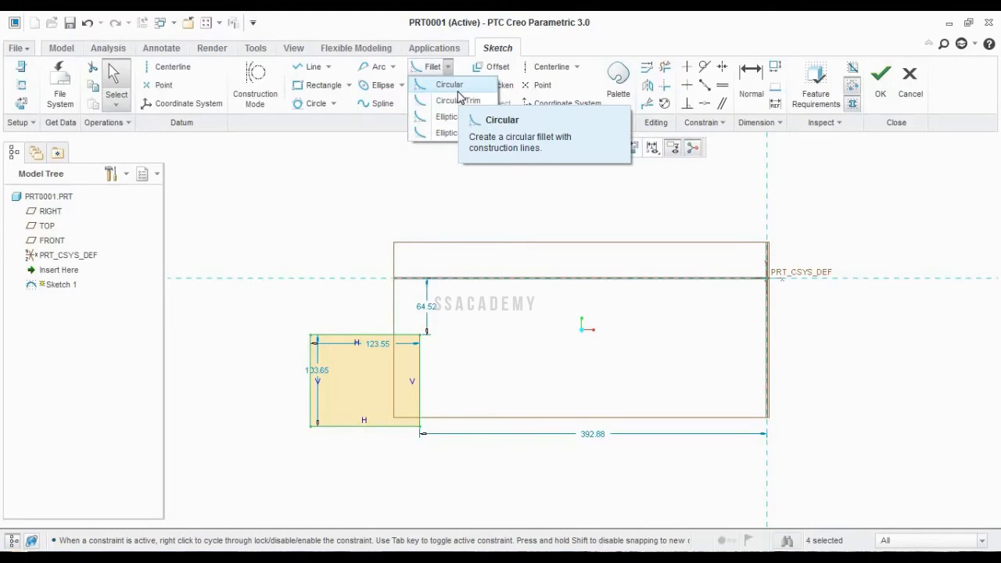
{"action": "left_click", "coordinate": [458, 91]}
{"action": "scroll", "coordinate": [313, 349], "scroll_direction": "up", "scroll_amount": 2}
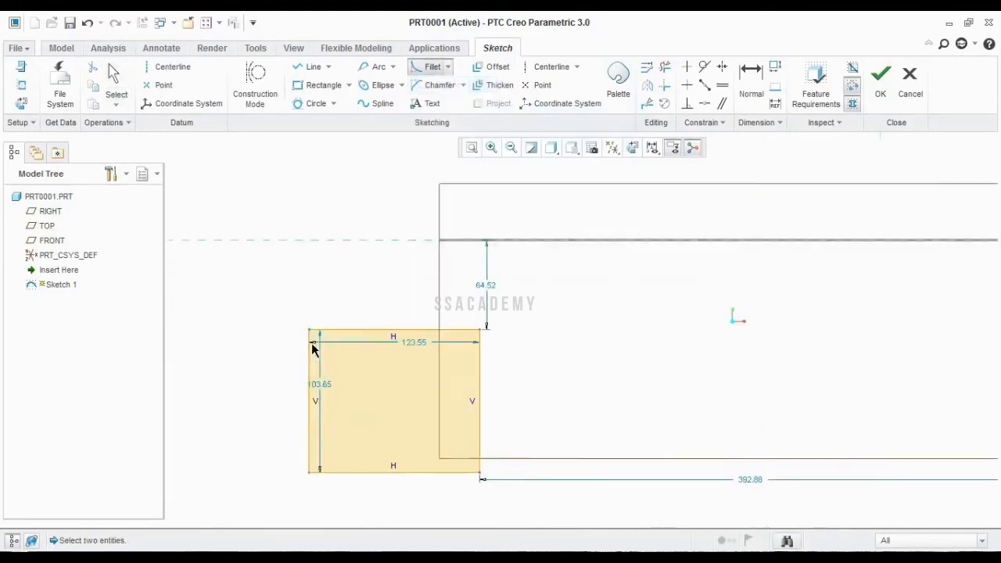
{"action": "scroll", "coordinate": [312, 346], "scroll_direction": "up", "scroll_amount": 1}
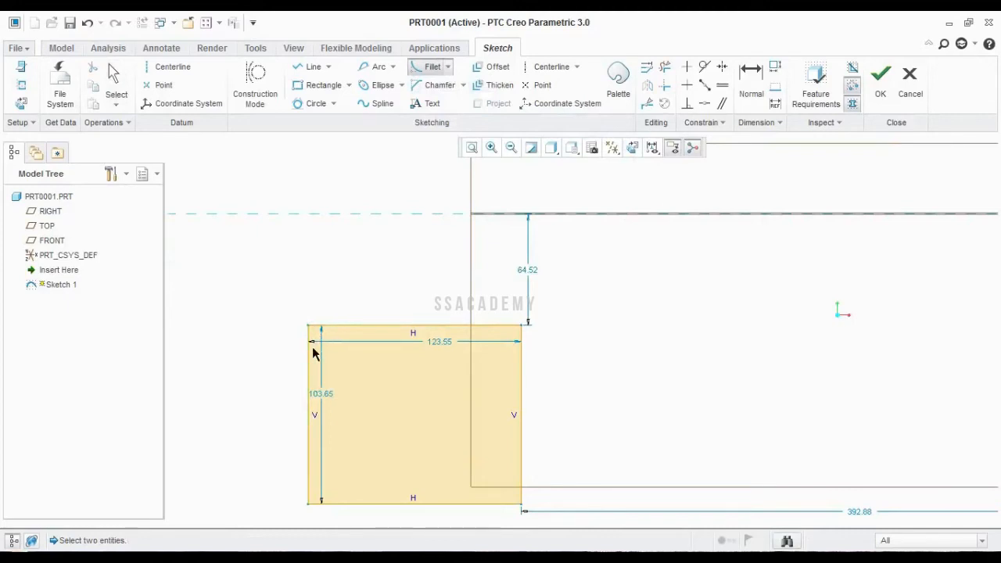
{"action": "left_click", "coordinate": [309, 355]}
{"action": "left_click", "coordinate": [337, 327]}
{"action": "scroll", "coordinate": [309, 346], "scroll_direction": "up", "scroll_amount": 2}
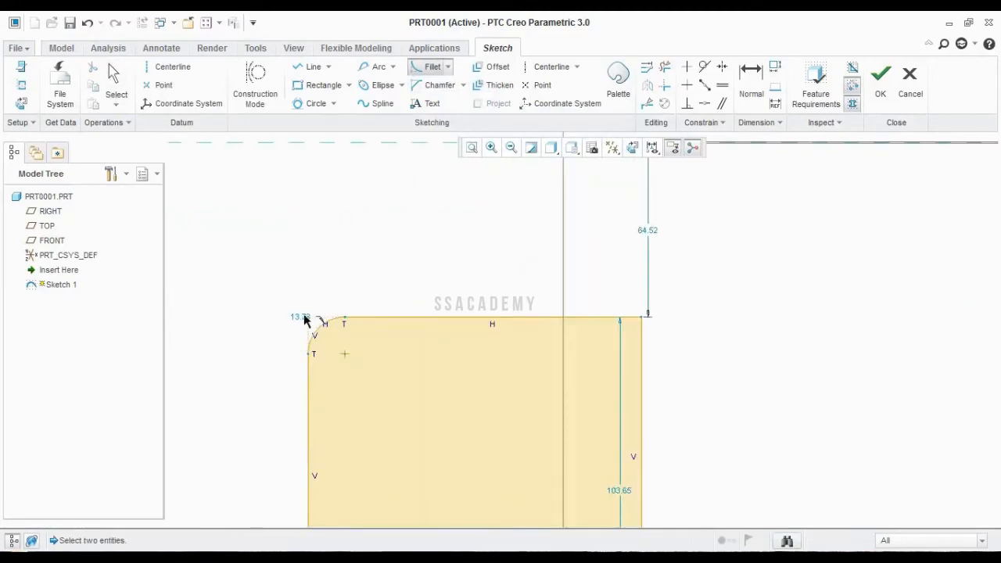
{"action": "middle_click", "coordinate": [301, 323]}
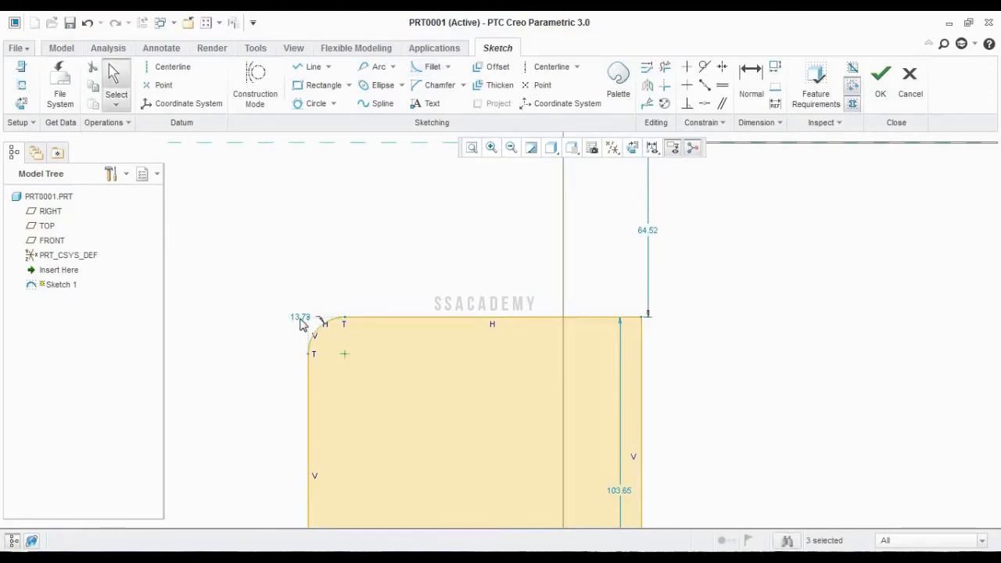
{"action": "double_click", "coordinate": [301, 320]}
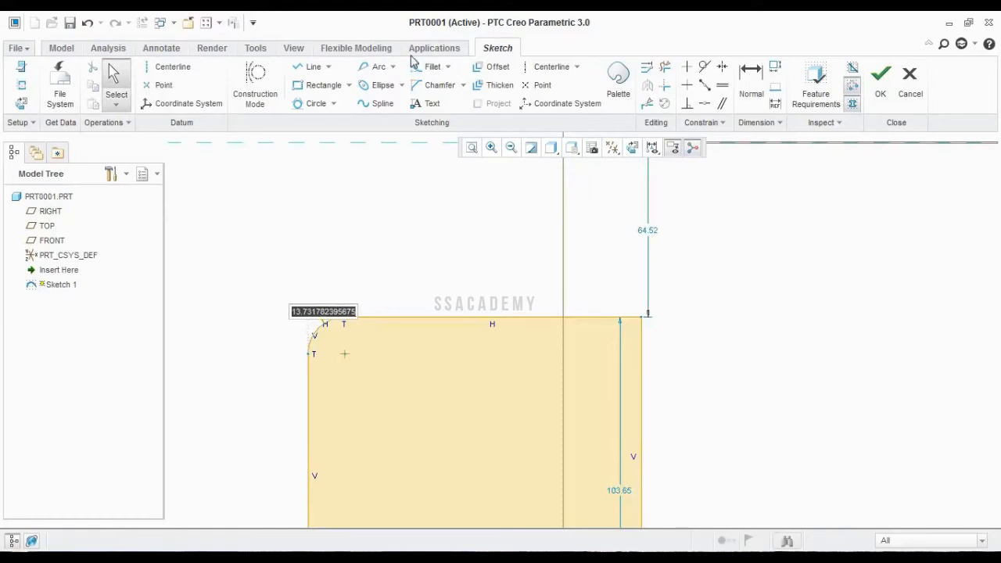
- Round the rectangle's upper-right corner with a Circular Trim fillet of about 6 radius
{"action": "left_click", "coordinate": [448, 68]}
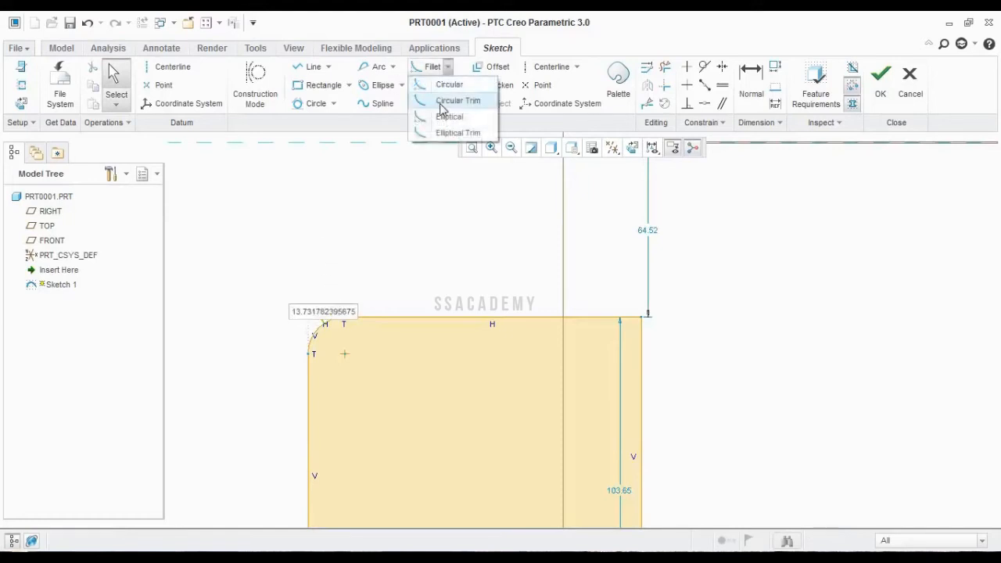
{"action": "left_click", "coordinate": [442, 104]}
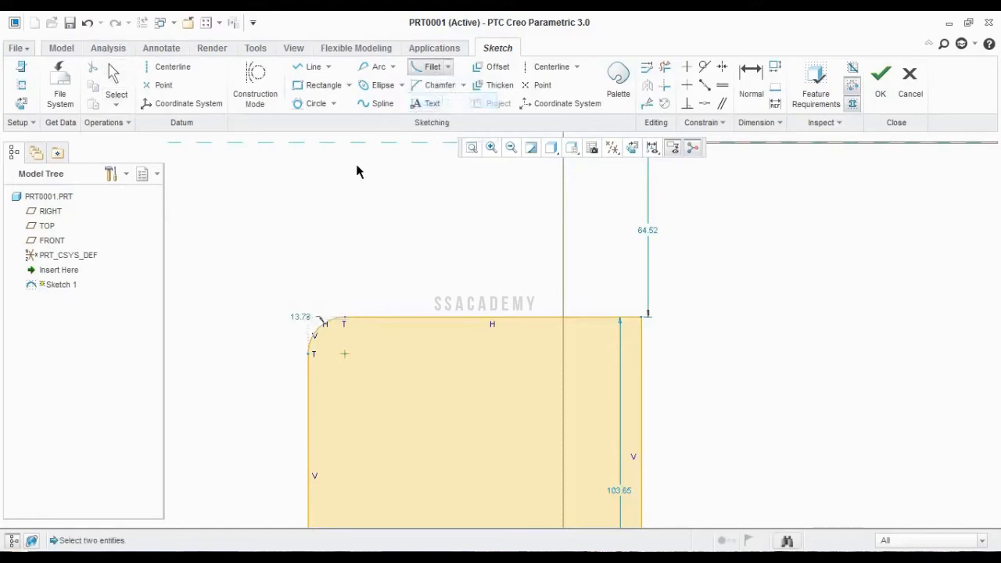
{"action": "left_click", "coordinate": [626, 316]}
{"action": "left_click", "coordinate": [640, 337]}
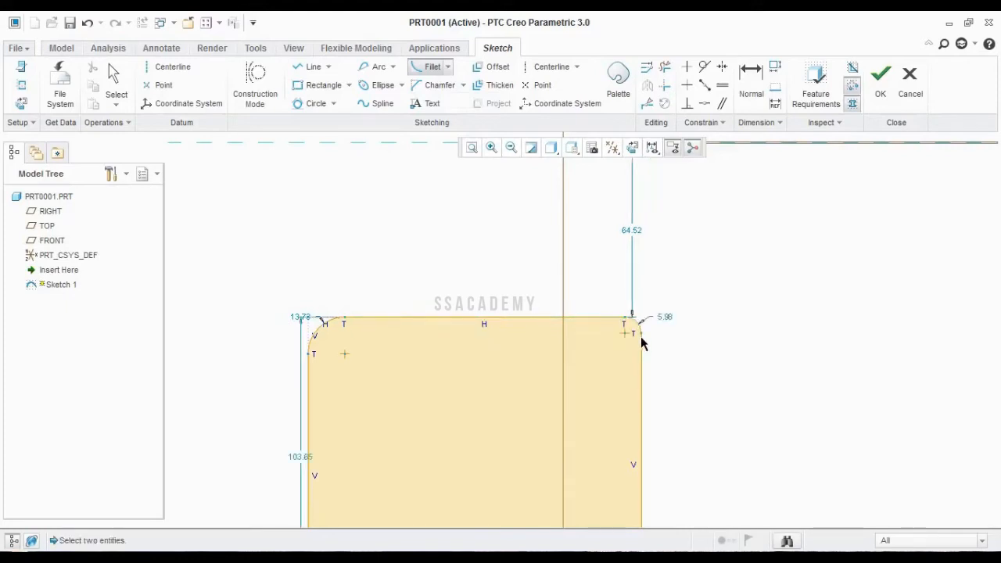
{"action": "scroll", "coordinate": [708, 327], "scroll_direction": "down", "scroll_amount": 1}
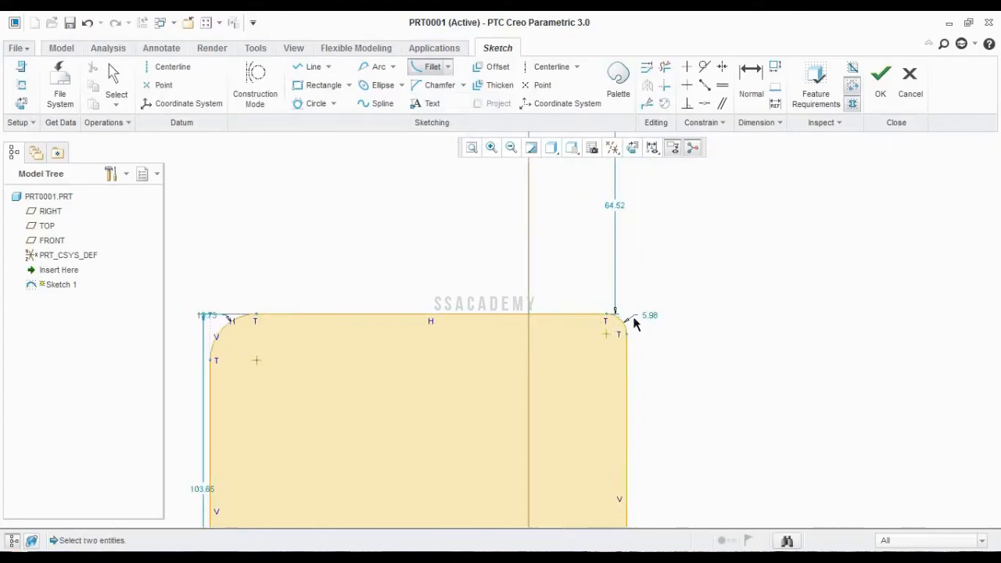
- Add an Elliptical fillet about 4.3 wide by 4.9 high to the rectangle's lower-left corner
{"action": "left_click", "coordinate": [451, 68]}
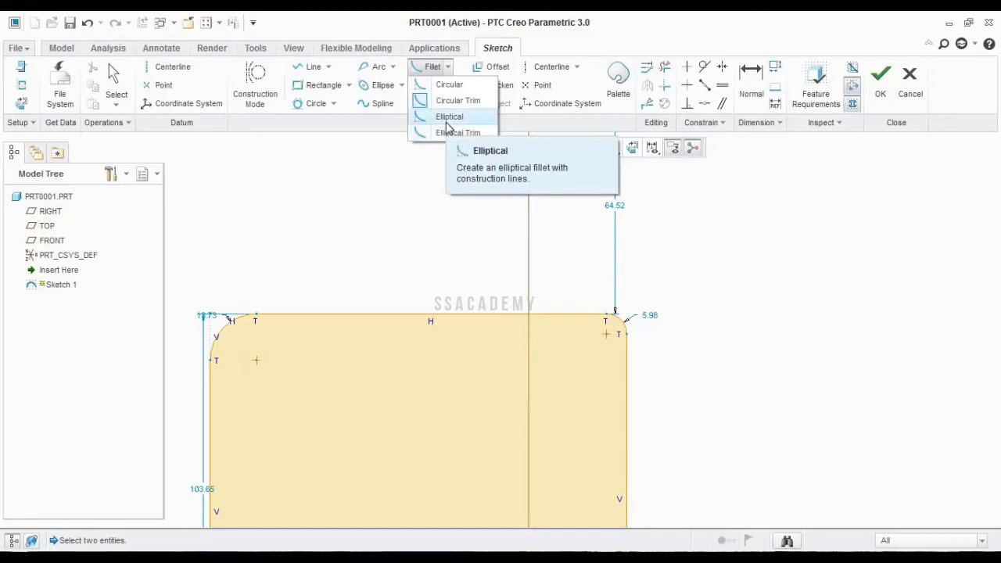
{"action": "left_click", "coordinate": [448, 118]}
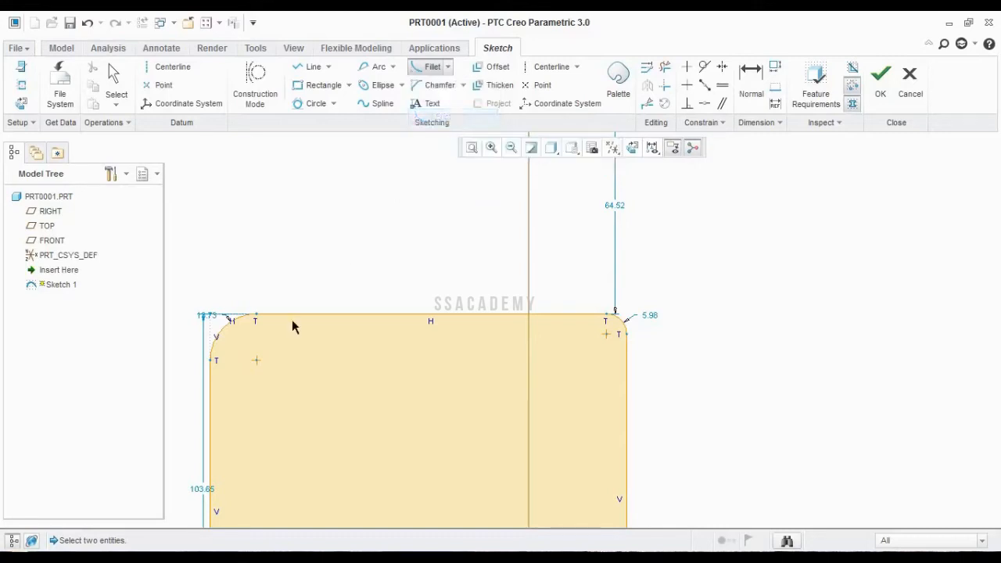
{"action": "scroll", "coordinate": [376, 305], "scroll_direction": "up", "scroll_amount": 1}
{"action": "scroll", "coordinate": [440, 251], "scroll_direction": "down", "scroll_amount": 4}
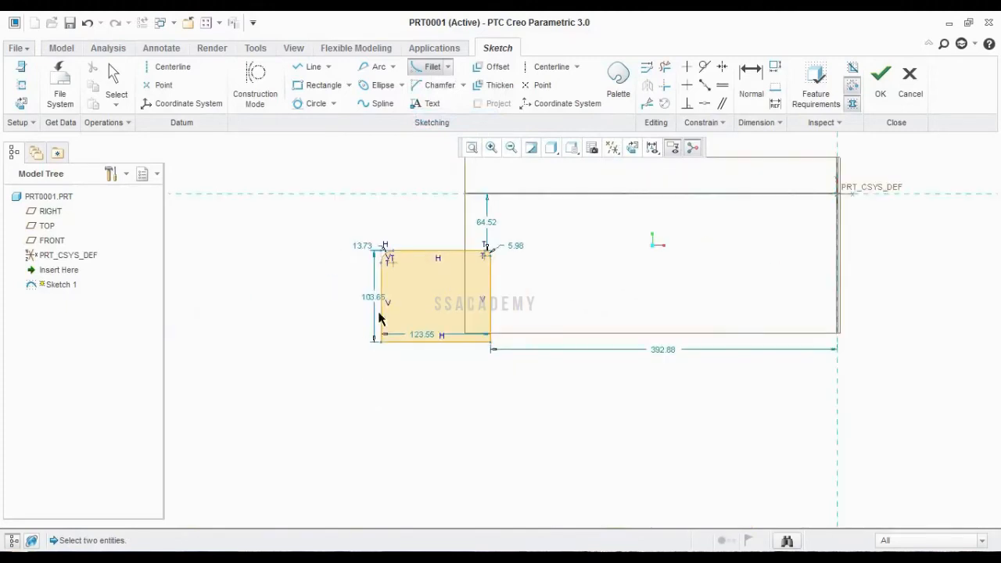
{"action": "scroll", "coordinate": [379, 318], "scroll_direction": "up", "scroll_amount": 6}
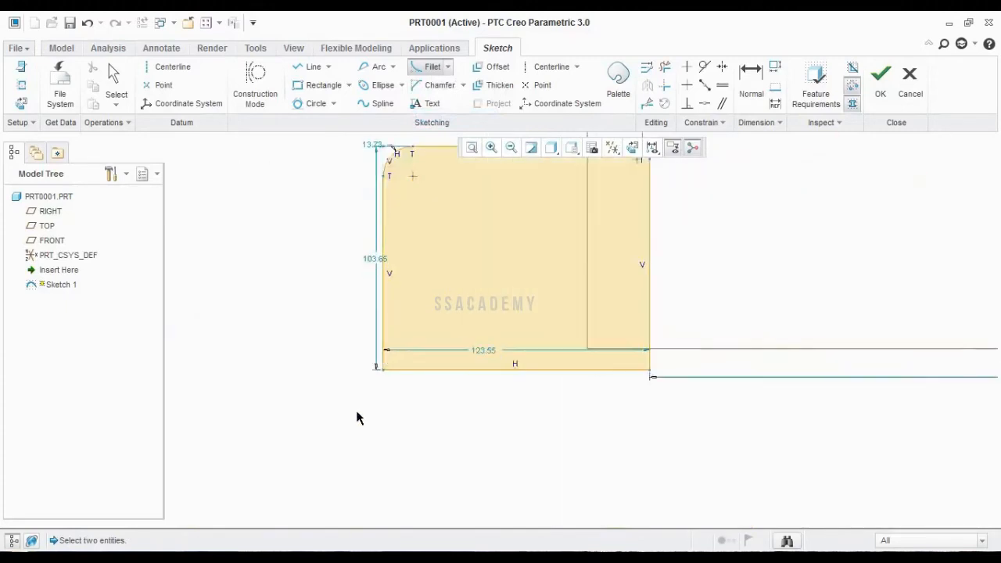
{"action": "left_click", "coordinate": [413, 347]}
{"action": "left_click", "coordinate": [395, 344]}
{"action": "scroll", "coordinate": [400, 347], "scroll_direction": "up", "scroll_amount": 5}
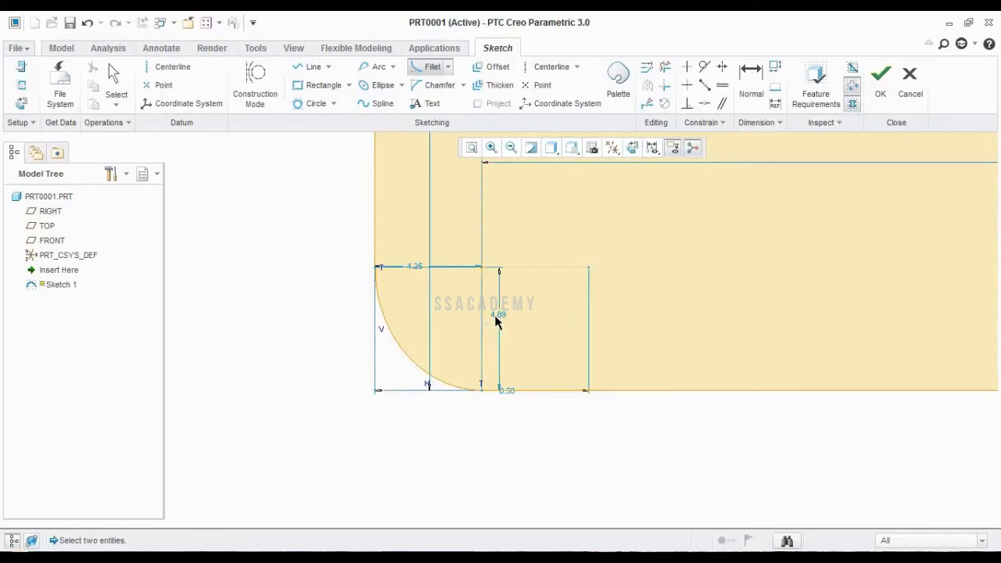
- Undo the elliptical fillet and both circular fillets so the rectangle has square corners
{"action": "left_click", "coordinate": [449, 67]}
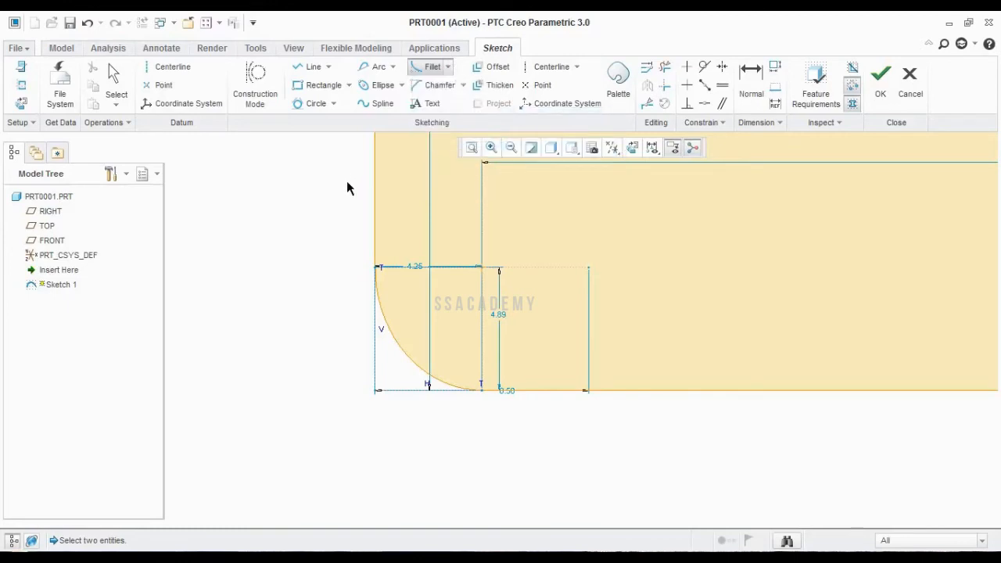
{"action": "key", "text": "ctrl+z"}
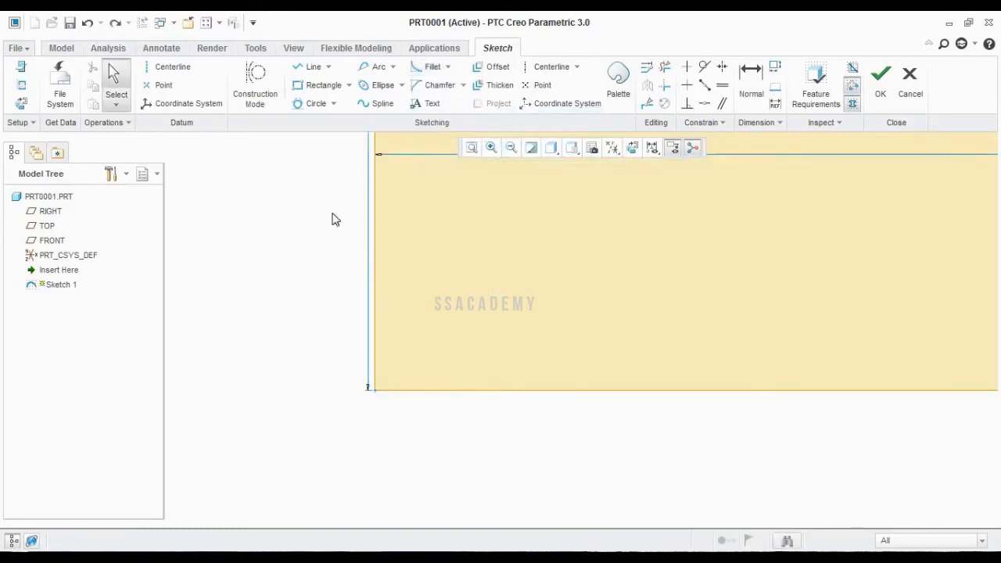
{"action": "scroll", "coordinate": [327, 236], "scroll_direction": "up", "scroll_amount": 3}
{"action": "scroll", "coordinate": [315, 360], "scroll_direction": "up", "scroll_amount": 3}
{"action": "scroll", "coordinate": [315, 360], "scroll_direction": "up", "scroll_amount": 1}
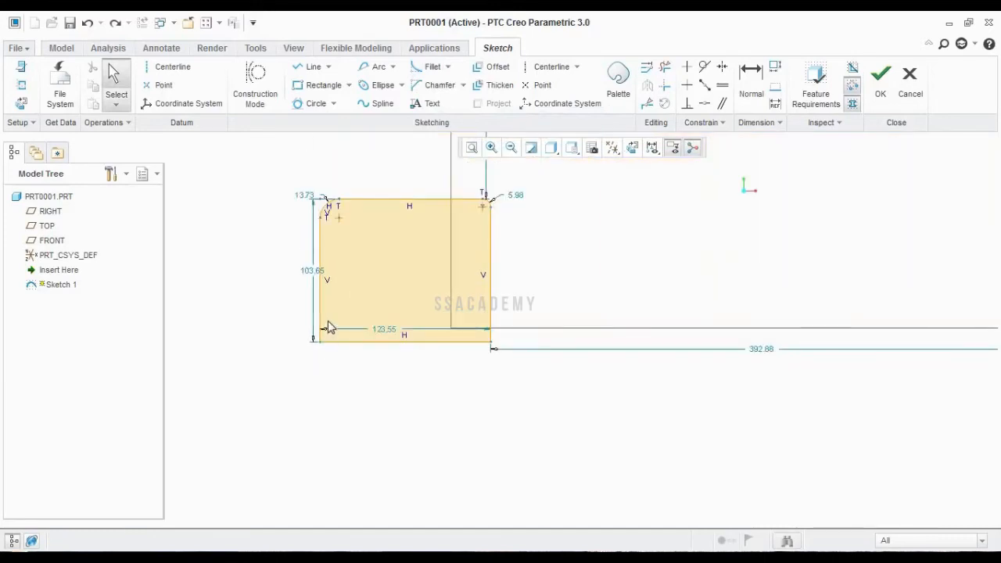
{"action": "key", "text": "ctrl+z"}
{"action": "key", "text": "ctrl+z"}
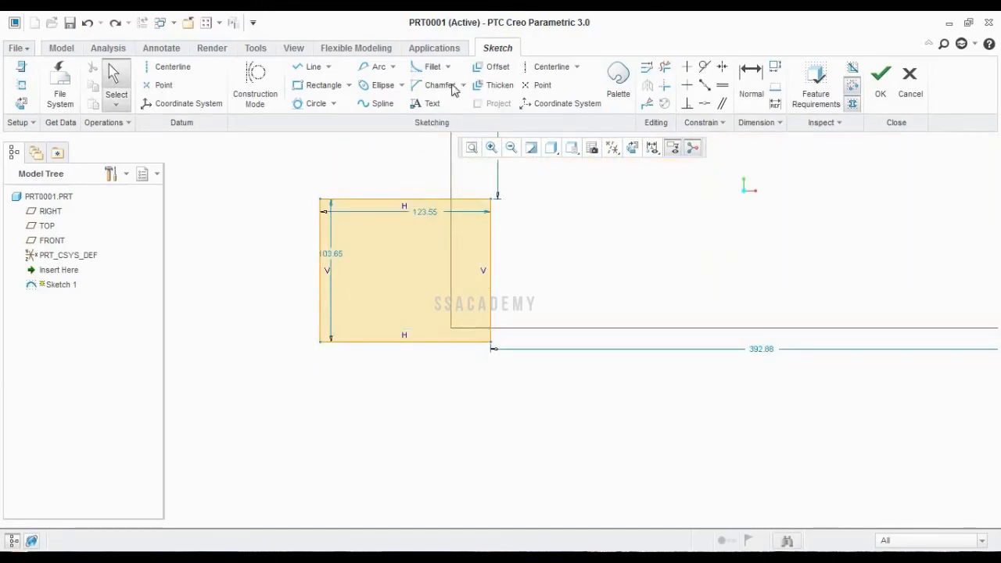
- Add a Chamfer with construction lines, about 7 wide by 4.2 high, to the rectangle's upper-left corner
{"action": "left_click", "coordinate": [463, 84]}
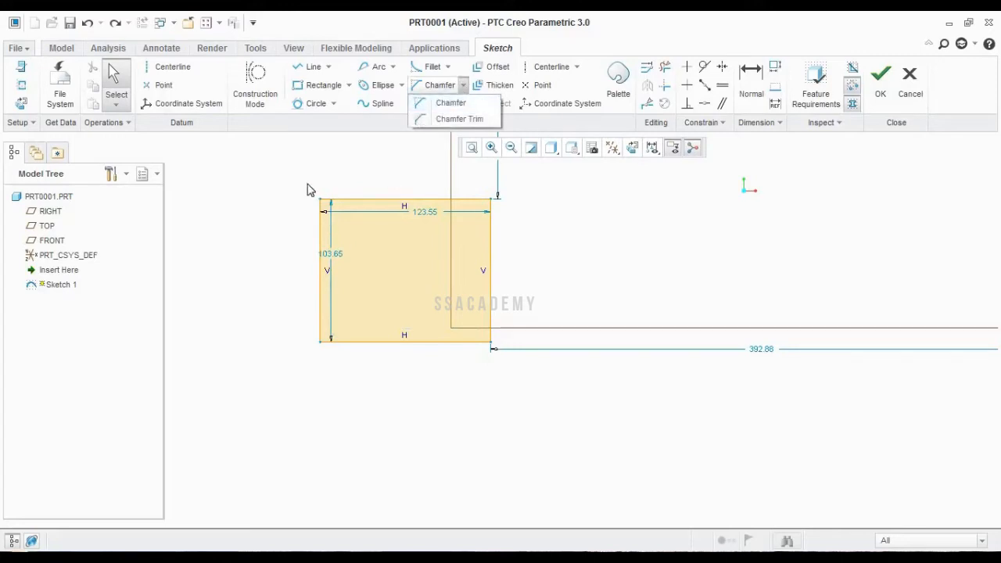
{"action": "left_click", "coordinate": [442, 110]}
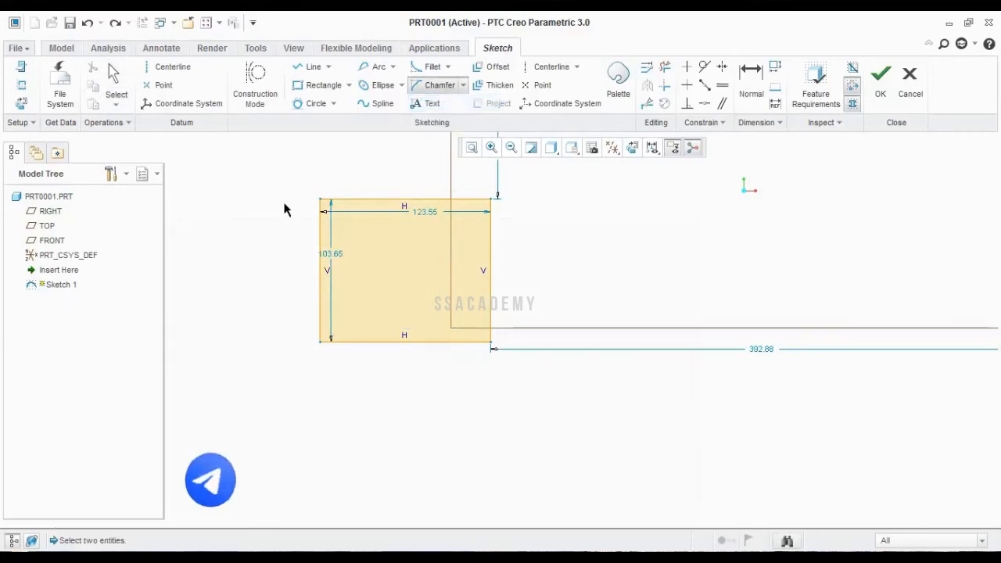
{"action": "scroll", "coordinate": [284, 207], "scroll_direction": "up", "scroll_amount": 4}
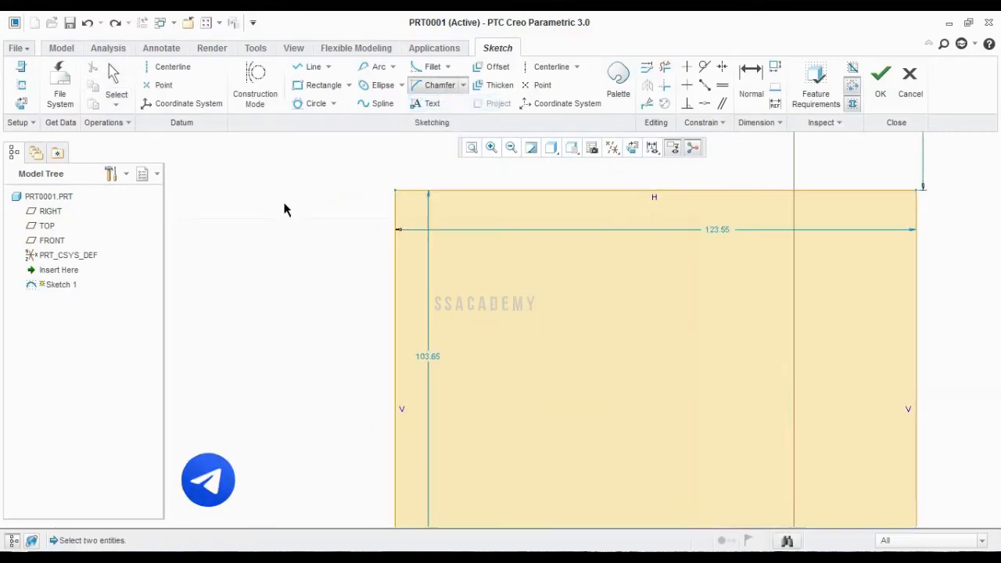
{"action": "left_click", "coordinate": [427, 193]}
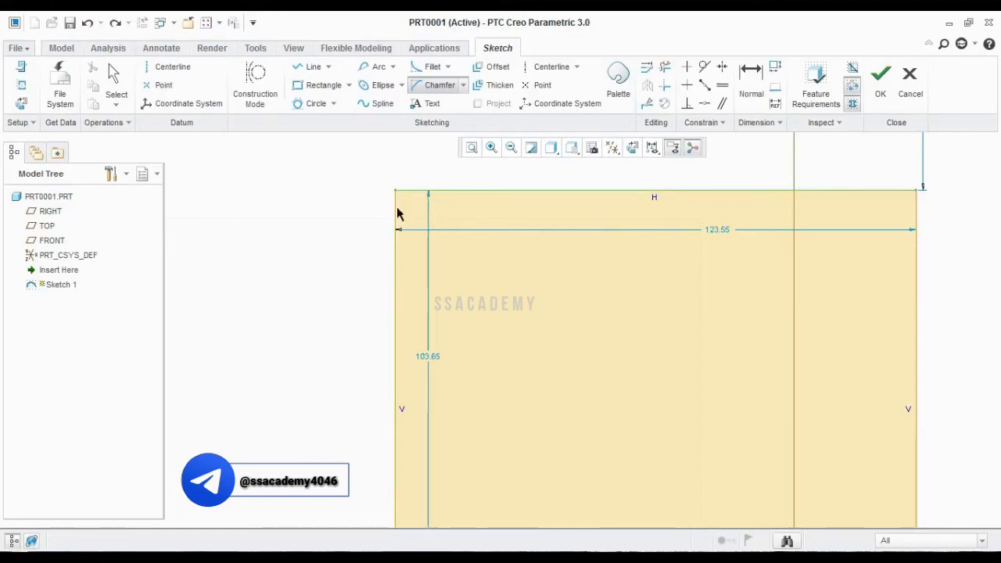
{"action": "left_click", "coordinate": [396, 215]}
{"action": "scroll", "coordinate": [389, 211], "scroll_direction": "up", "scroll_amount": 4}
{"action": "scroll", "coordinate": [410, 216], "scroll_direction": "down", "scroll_amount": 3}
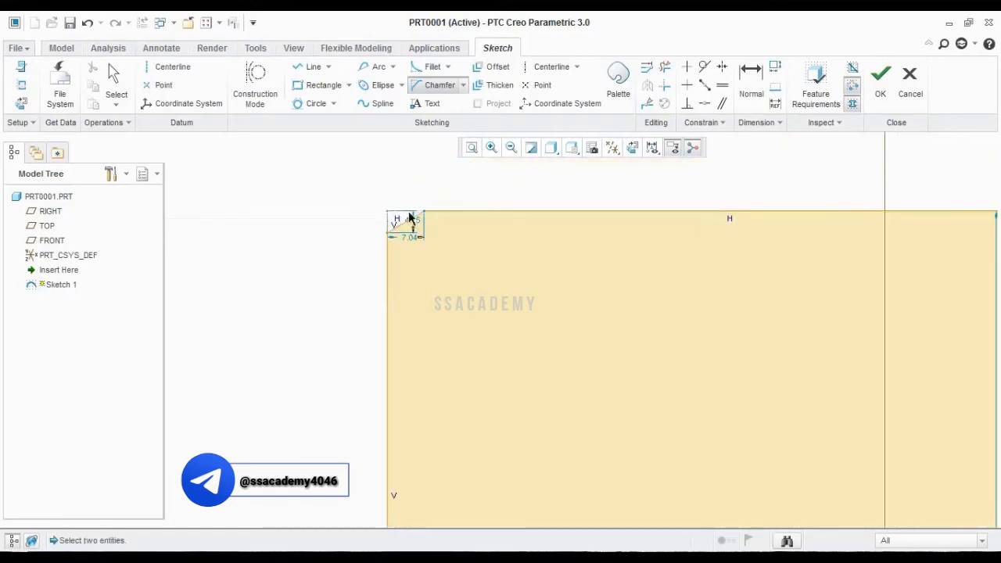
{"action": "scroll", "coordinate": [422, 216], "scroll_direction": "up", "scroll_amount": 3}
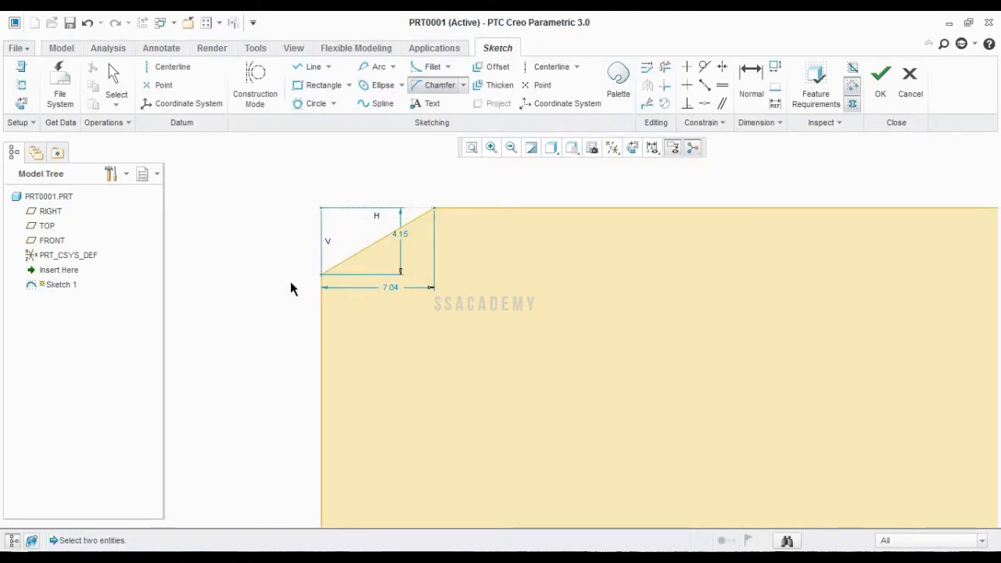
{"action": "left_click", "coordinate": [116, 85]}
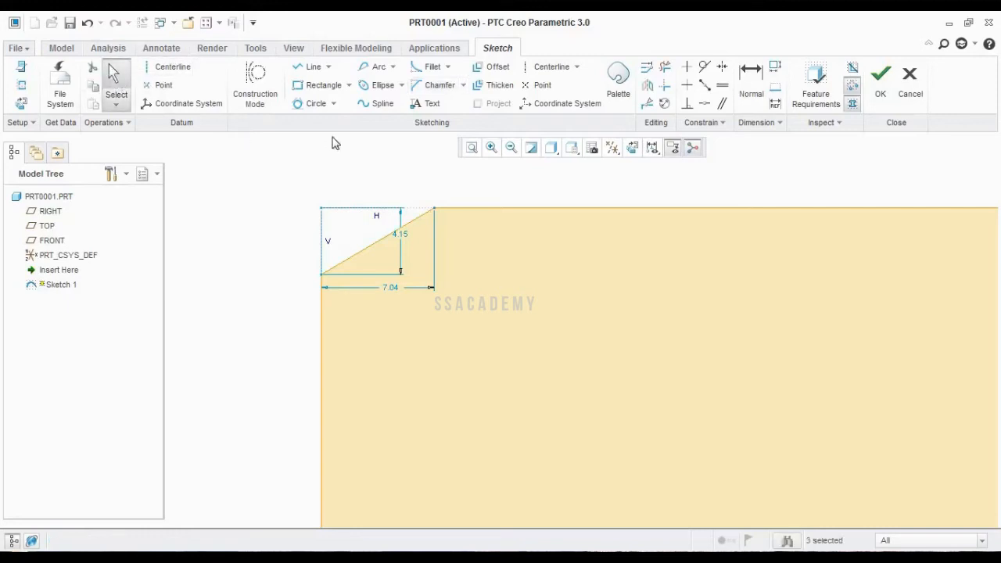
- Try the Text tool with a height line about 33.7 long below the rectangle and browse the available fonts
{"action": "scroll", "coordinate": [202, 145], "scroll_direction": "down", "scroll_amount": 3}
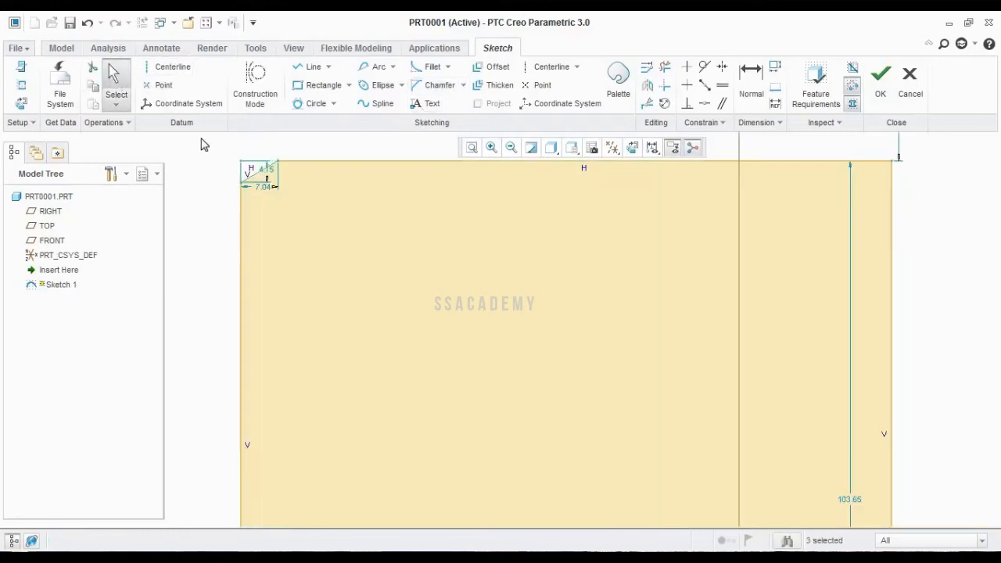
{"action": "scroll", "coordinate": [213, 157], "scroll_direction": "up", "scroll_amount": 2}
{"action": "scroll", "coordinate": [205, 154], "scroll_direction": "down", "scroll_amount": 4}
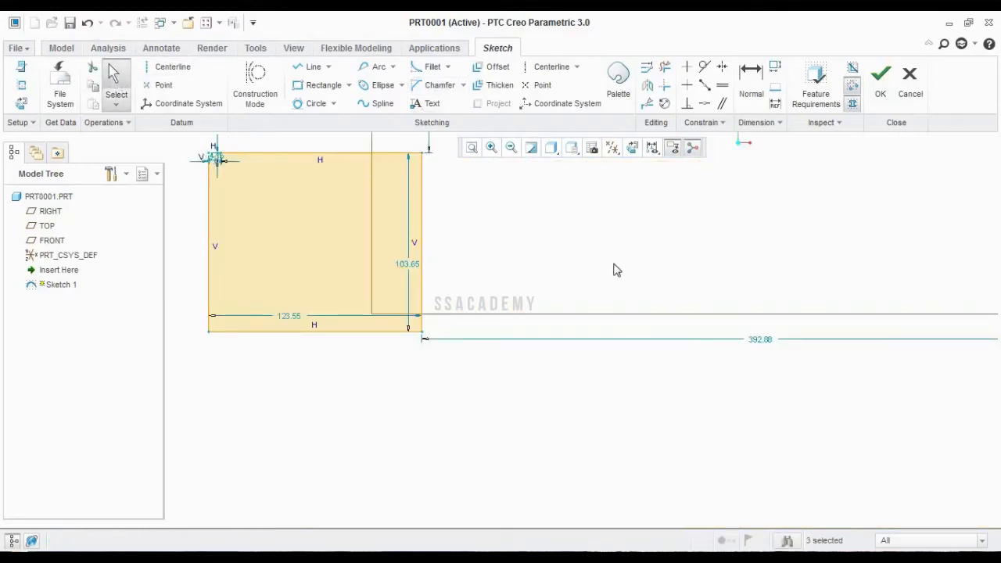
{"action": "scroll", "coordinate": [614, 270], "scroll_direction": "up", "scroll_amount": 2}
{"action": "scroll", "coordinate": [666, 308], "scroll_direction": "down", "scroll_amount": 5}
{"action": "scroll", "coordinate": [593, 275], "scroll_direction": "up", "scroll_amount": 3}
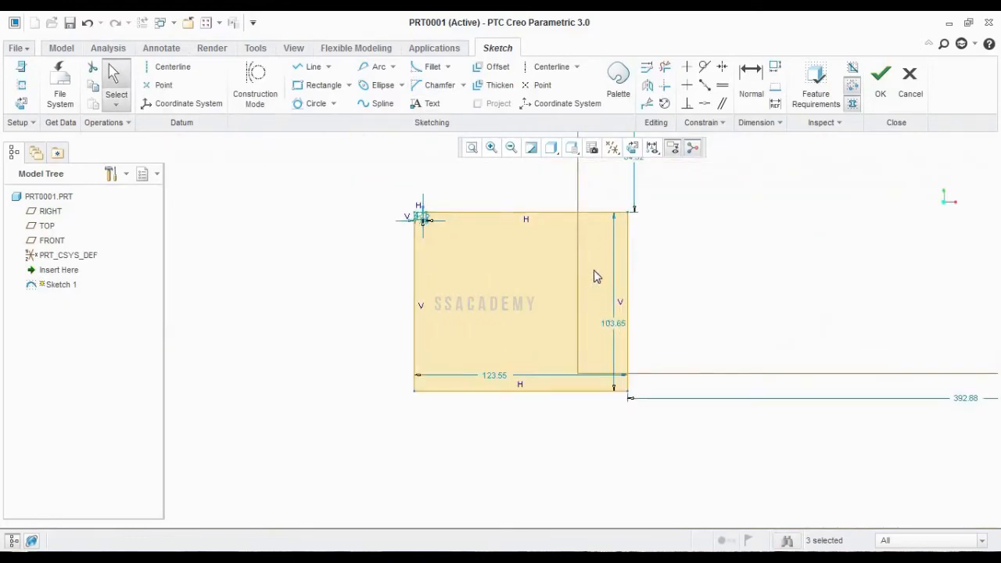
{"action": "scroll", "coordinate": [642, 282], "scroll_direction": "up", "scroll_amount": 2}
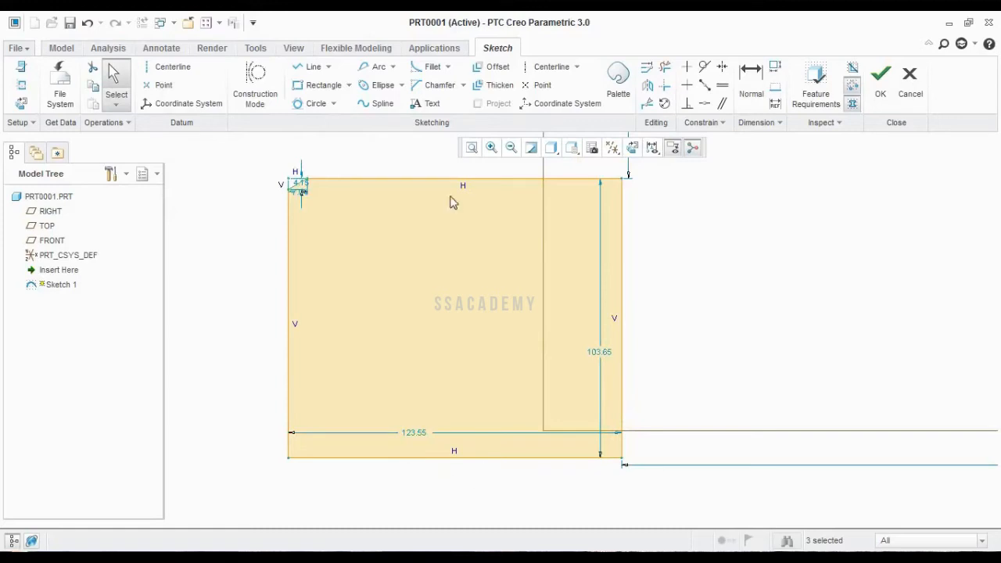
{"action": "left_click", "coordinate": [422, 104]}
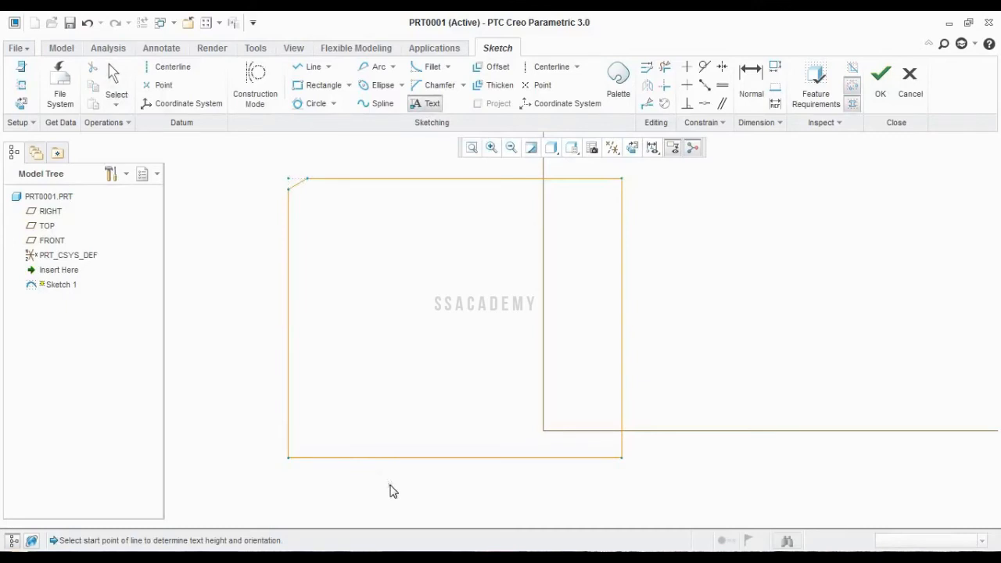
{"action": "left_click", "coordinate": [390, 485]}
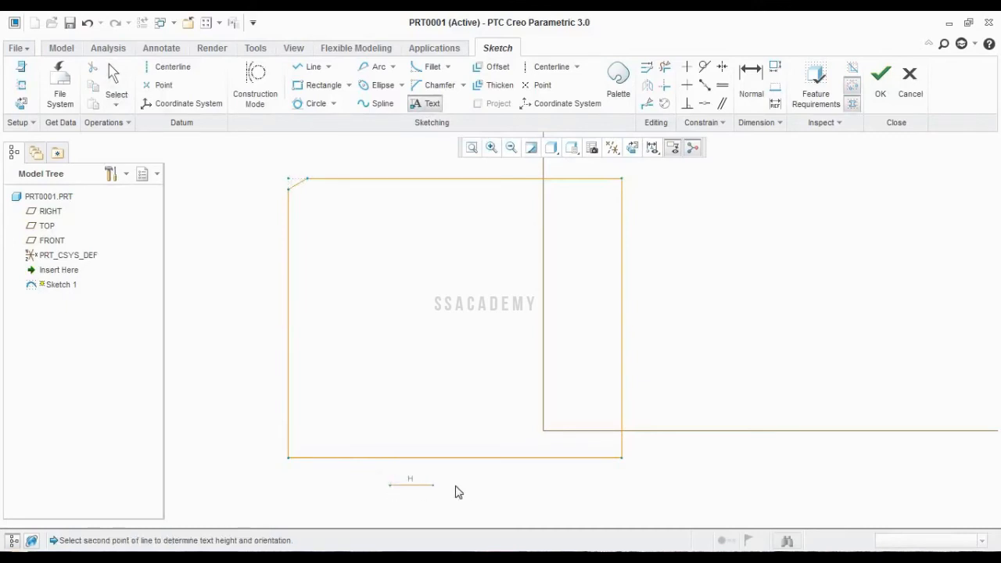
{"action": "left_click", "coordinate": [481, 491]}
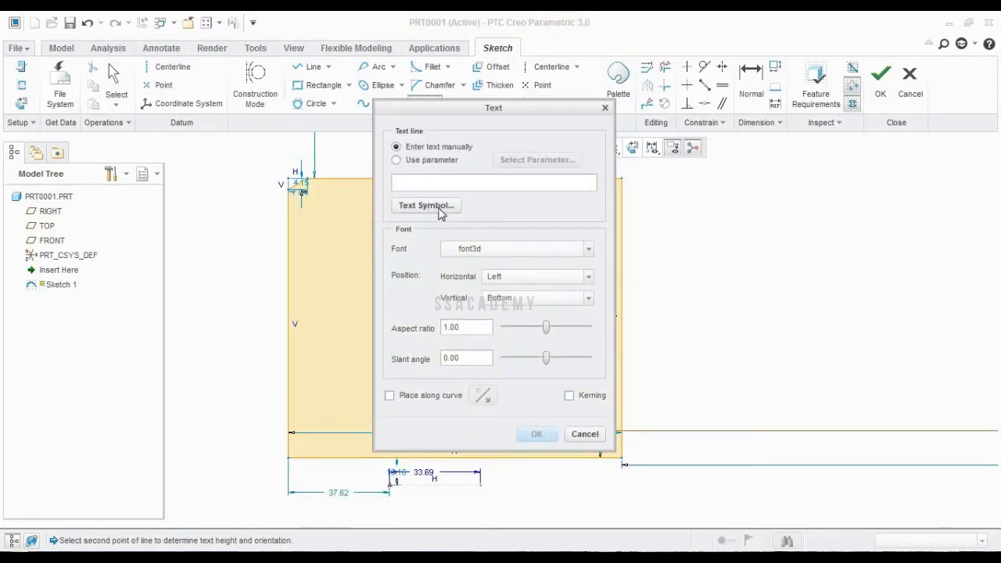
{"action": "left_click", "coordinate": [475, 181]}
{"action": "left_click", "coordinate": [591, 250]}
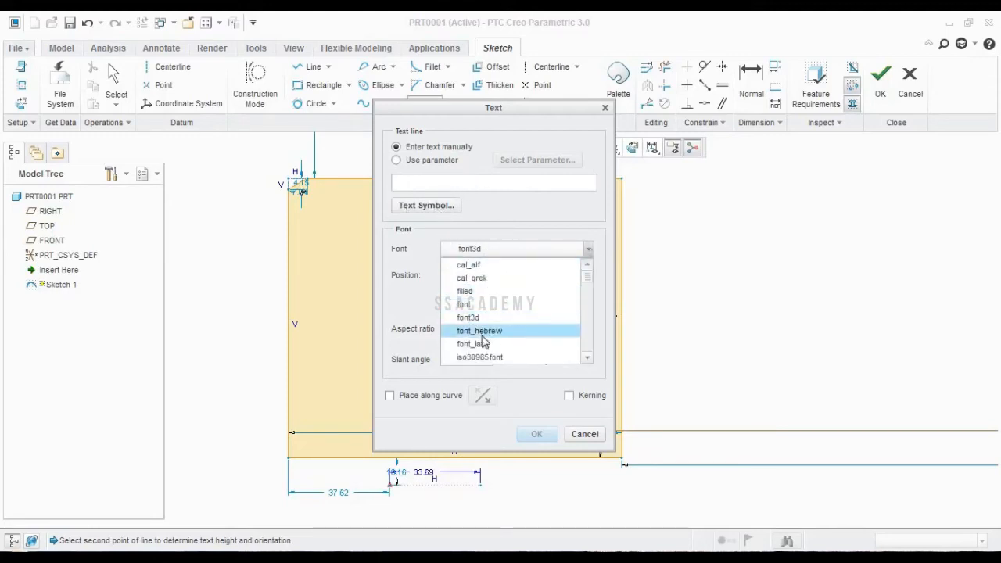
{"action": "left_click", "coordinate": [533, 250]}
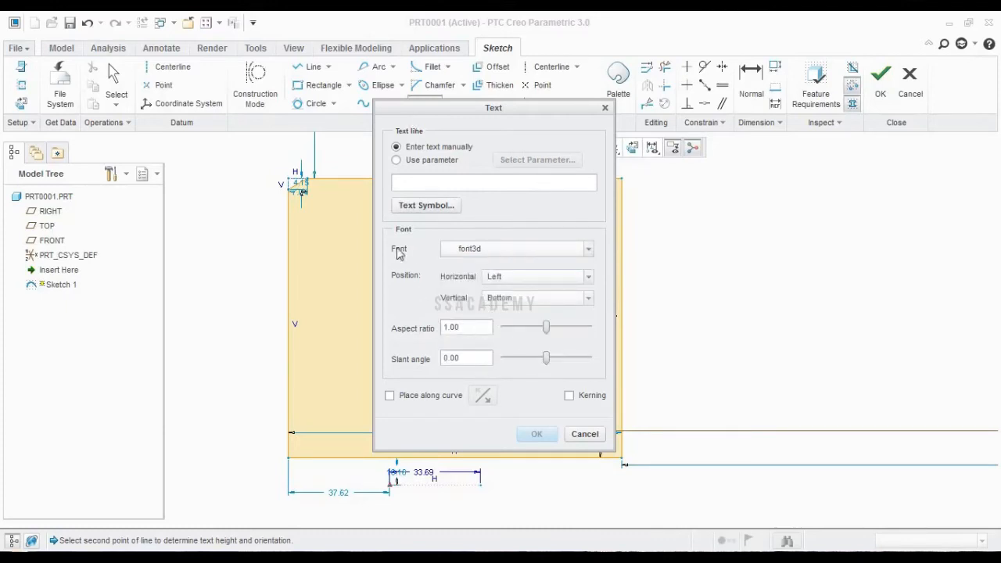
{"action": "left_click", "coordinate": [604, 107]}
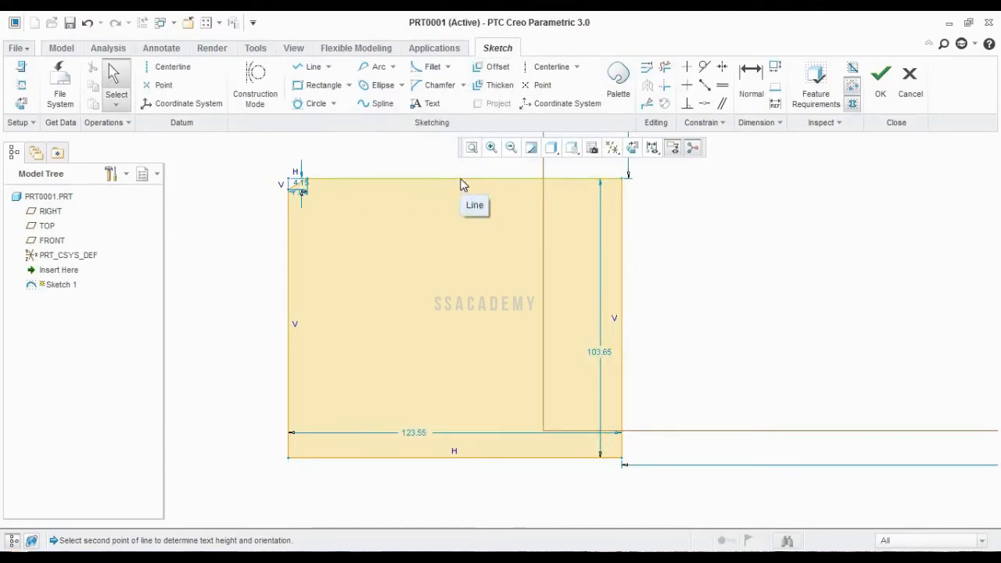
- Offset the rectangle's top edge outward by 10 as a Single edge
{"action": "left_click", "coordinate": [461, 180]}
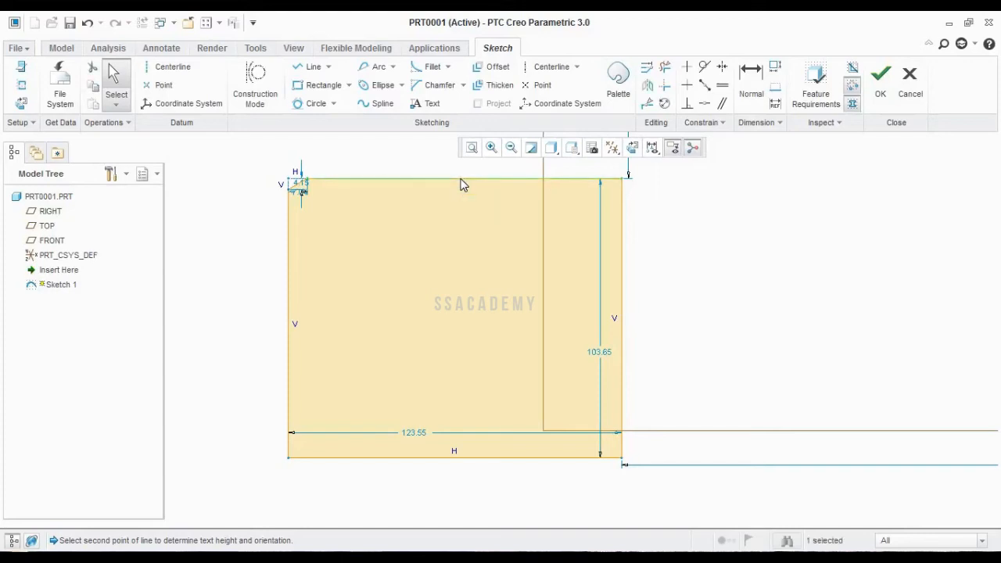
{"action": "left_click", "coordinate": [490, 67]}
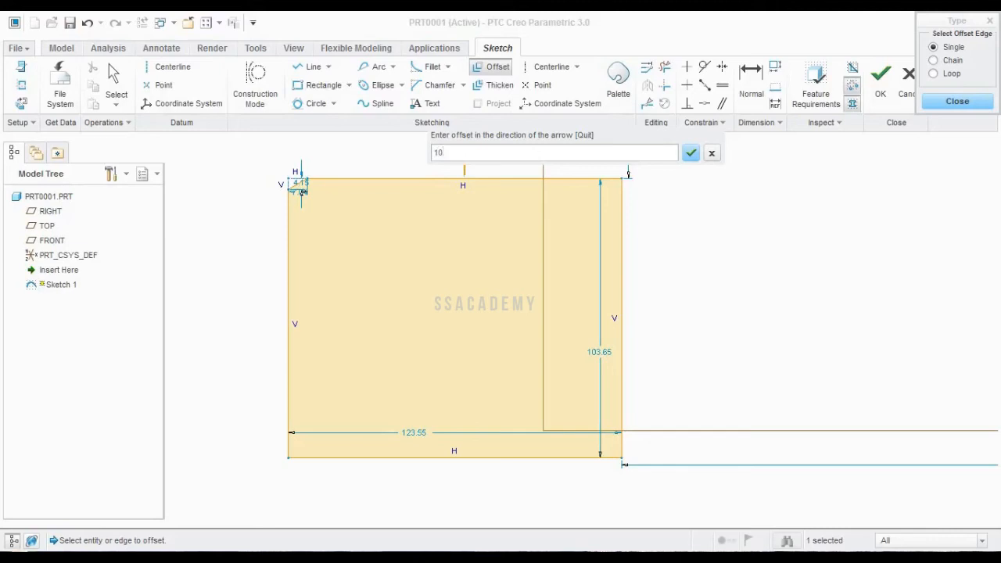
{"action": "key", "text": "Return"}
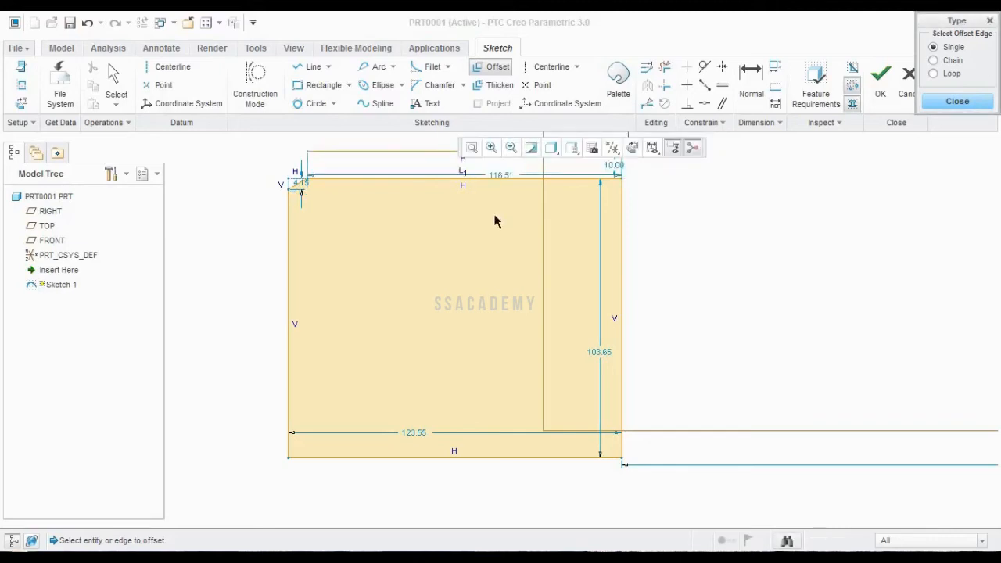
- Offset the Chain formed by the rectangle's right and bottom edges outward by 10
{"action": "scroll", "coordinate": [470, 281], "scroll_direction": "down", "scroll_amount": 2}
{"action": "scroll", "coordinate": [495, 199], "scroll_direction": "up", "scroll_amount": 3}
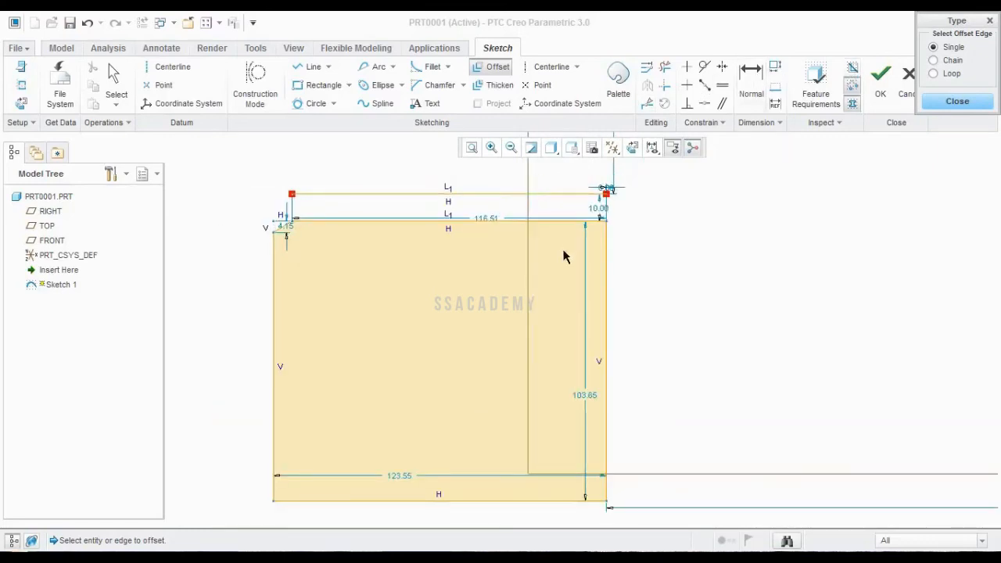
{"action": "scroll", "coordinate": [676, 179], "scroll_direction": "down", "scroll_amount": 1}
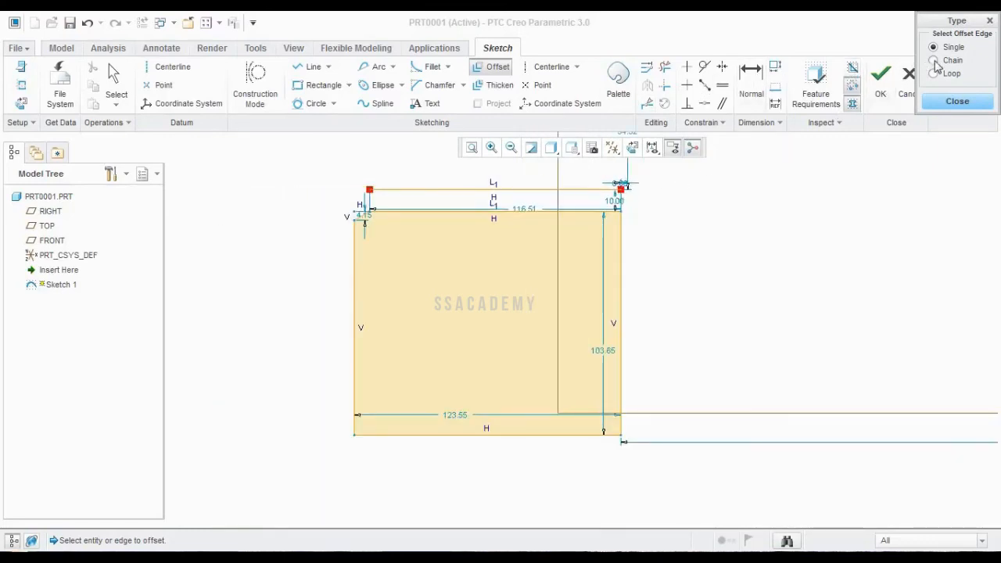
{"action": "left_click", "coordinate": [936, 60]}
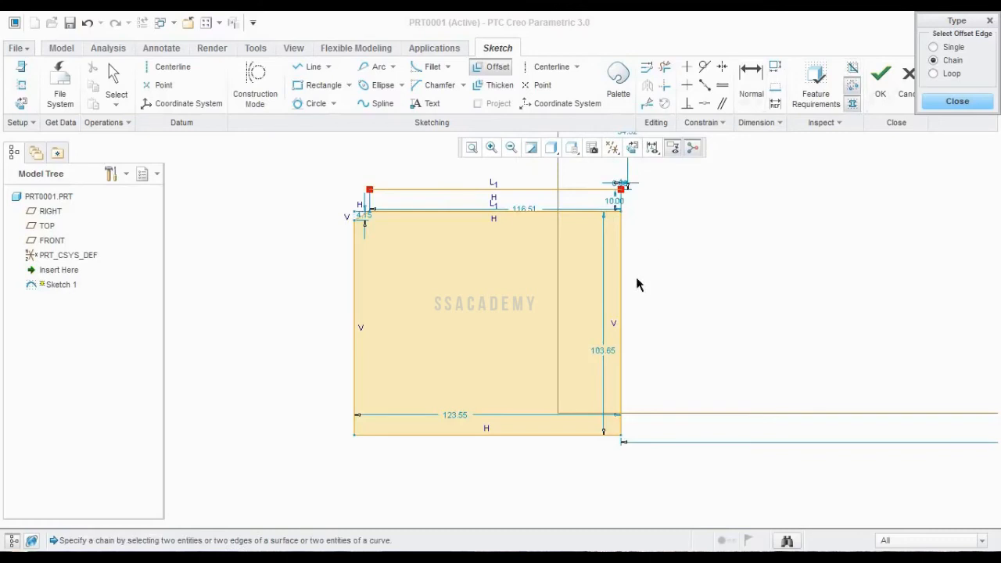
{"action": "left_click", "coordinate": [622, 341]}
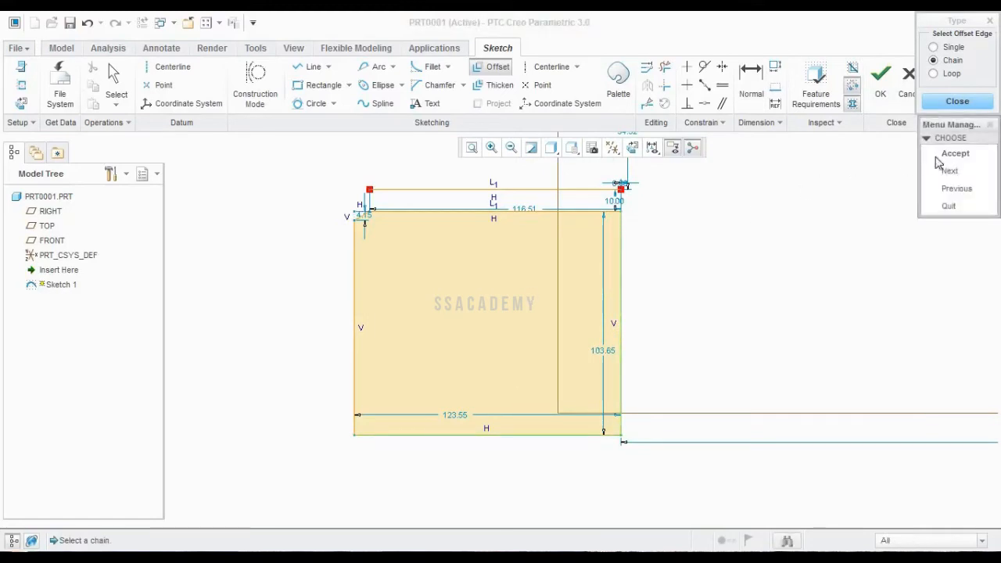
{"action": "left_click", "coordinate": [948, 156]}
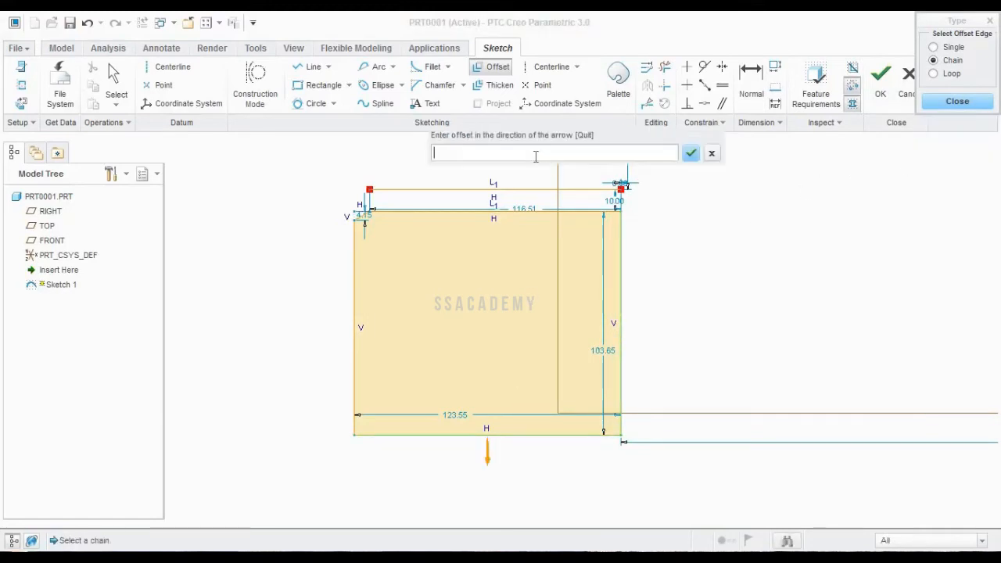
{"action": "type", "text": "10"}
{"action": "key", "text": "Return"}
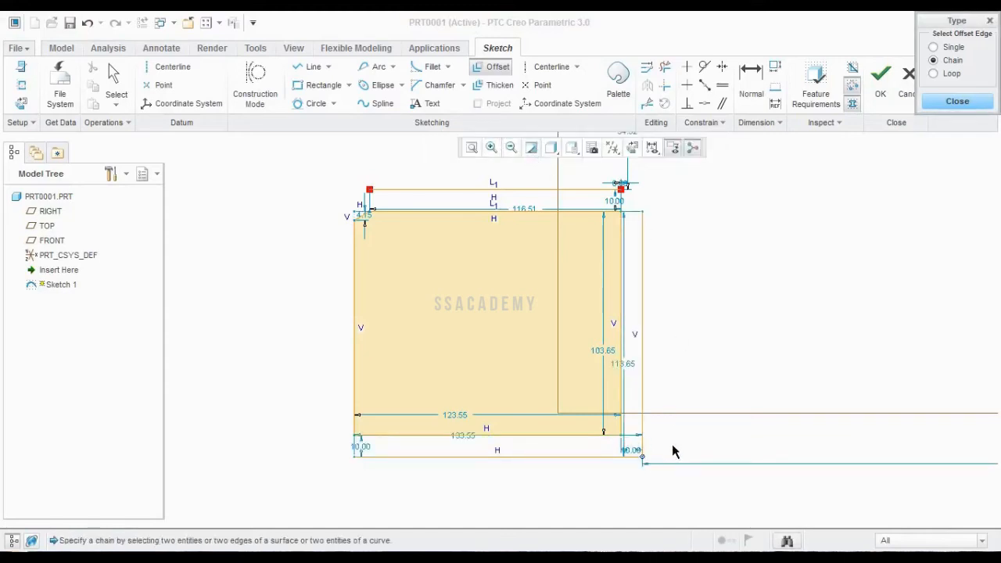
- Undo the chain offset and the single-edge offset
{"action": "key", "text": "ctrl+z"}
{"action": "key", "text": "ctrl+z"}
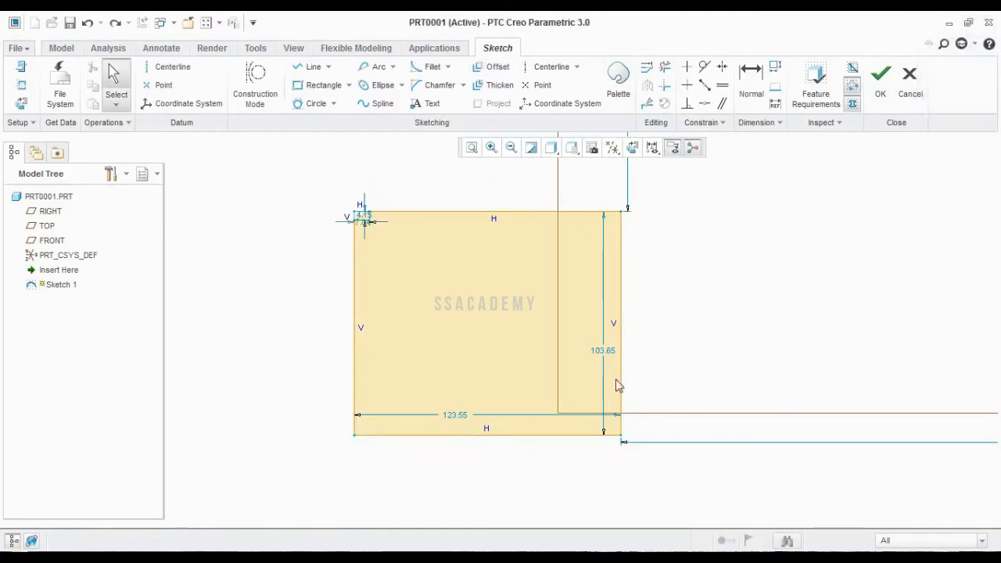
- Offset the whole chamfered rectangle outward by 10 as a Loop
{"action": "left_click", "coordinate": [493, 67]}
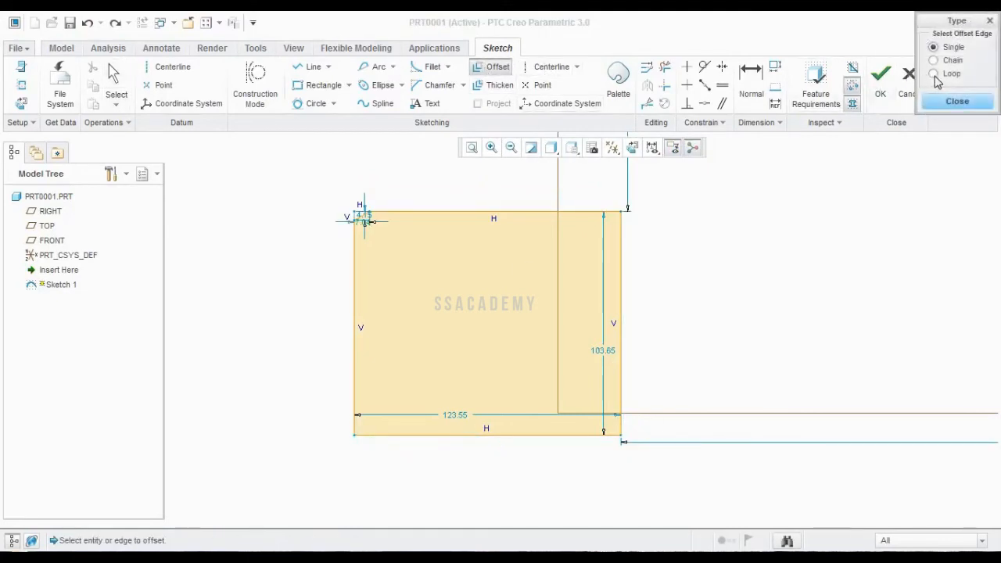
{"action": "left_click", "coordinate": [933, 74]}
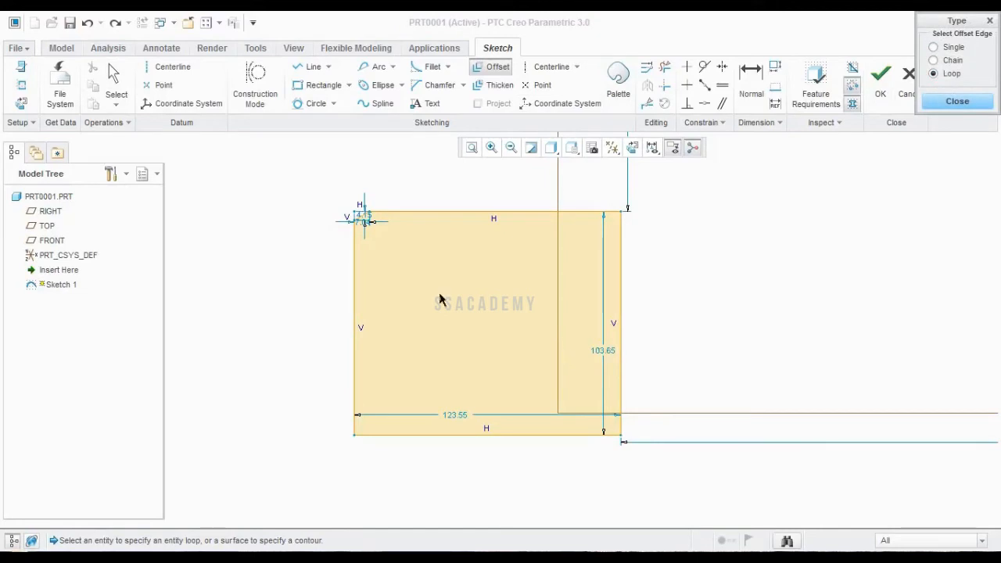
{"action": "left_click", "coordinate": [469, 218]}
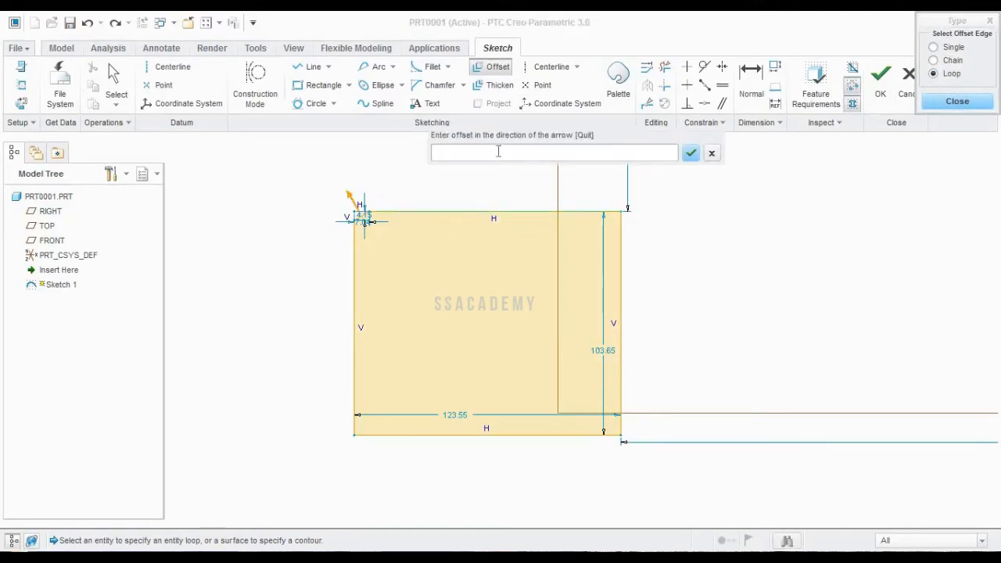
{"action": "type", "text": "10"}
{"action": "key", "text": "Return"}
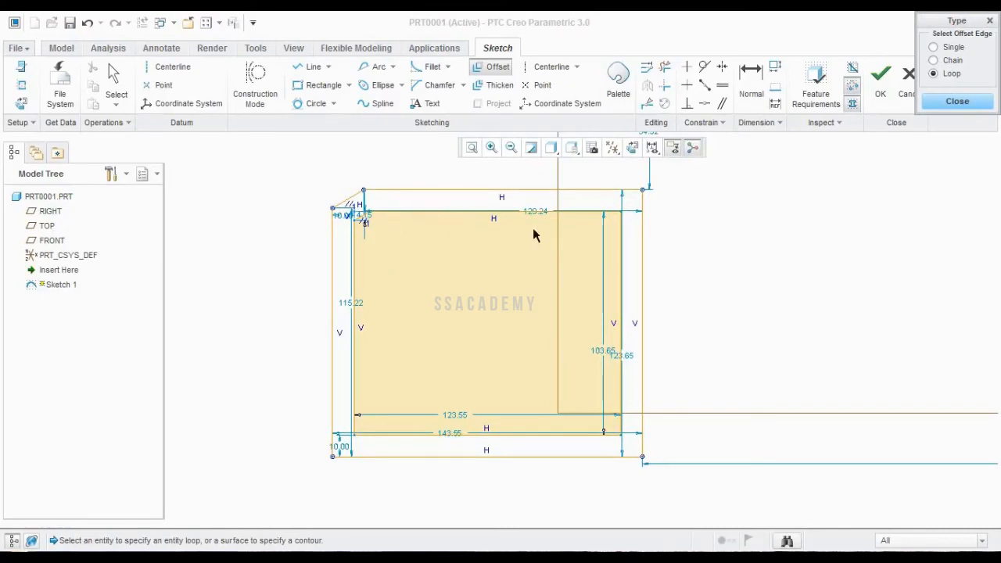
{"action": "left_click", "coordinate": [958, 101]}
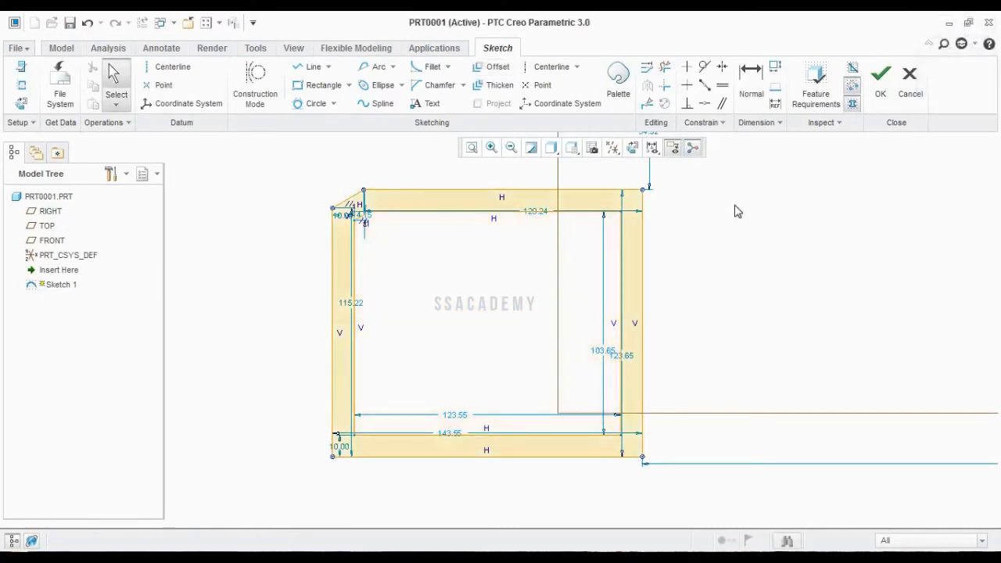
- Undo all the sketched geometry and draw a new rectangle about 58.4 wide by 74.4 high
{"action": "key", "text": "ctrl+z"}
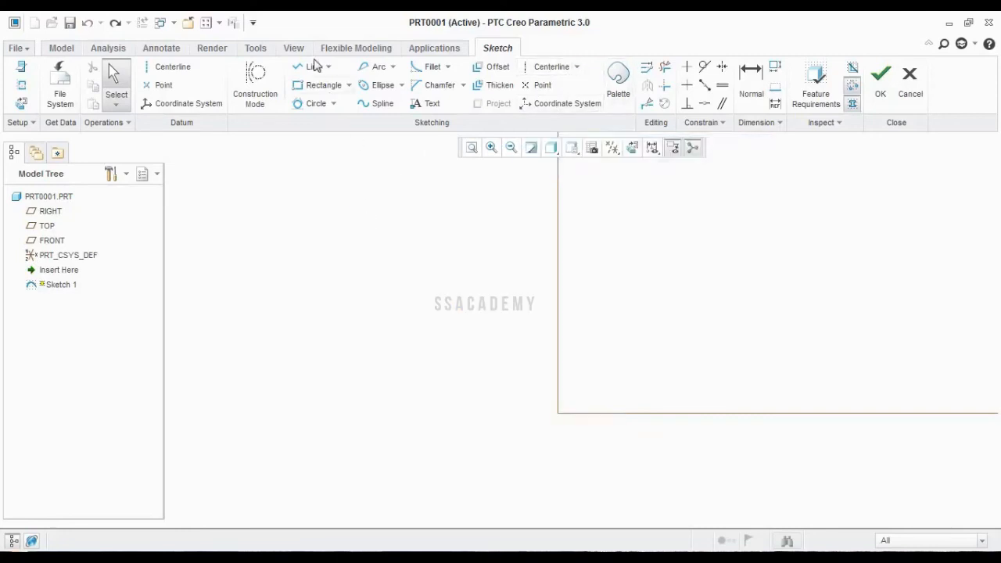
{"action": "left_click", "coordinate": [319, 92]}
{"action": "left_click", "coordinate": [326, 214]}
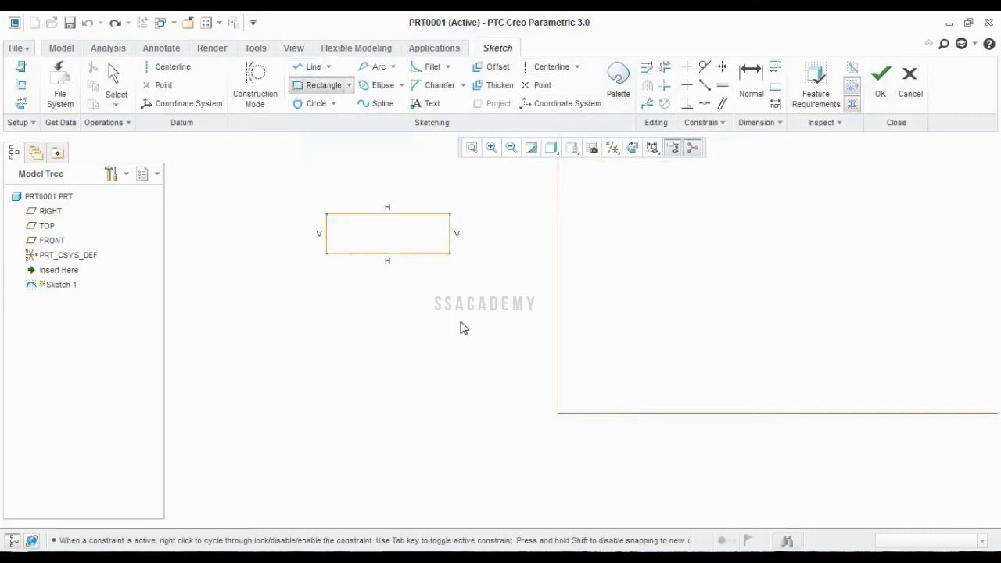
{"action": "left_click", "coordinate": [453, 374]}
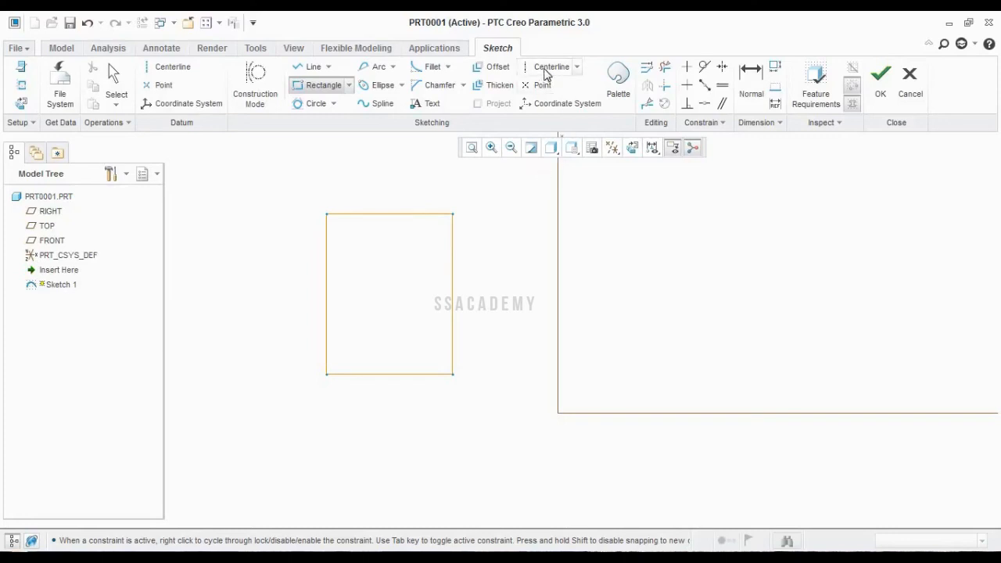
- Add a vertical construction centerline about 25.5 to the right of the rectangle
{"action": "left_click", "coordinate": [576, 68]}
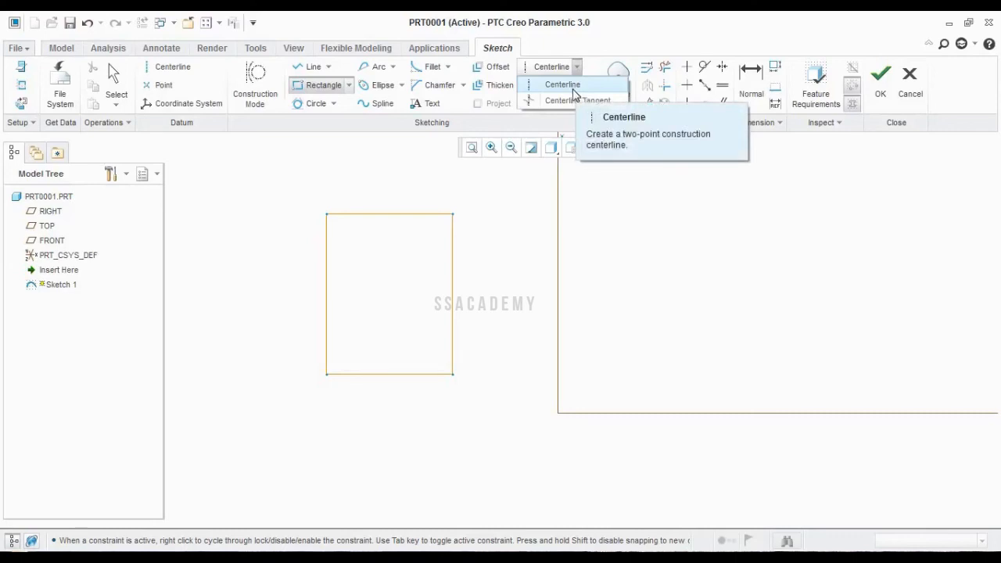
{"action": "left_click", "coordinate": [565, 86]}
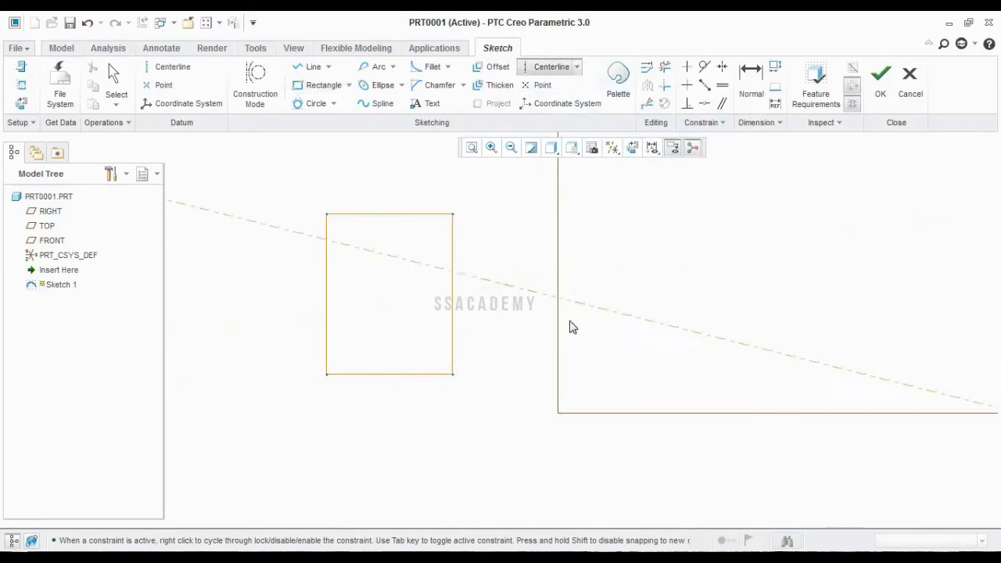
{"action": "left_click", "coordinate": [503, 385]}
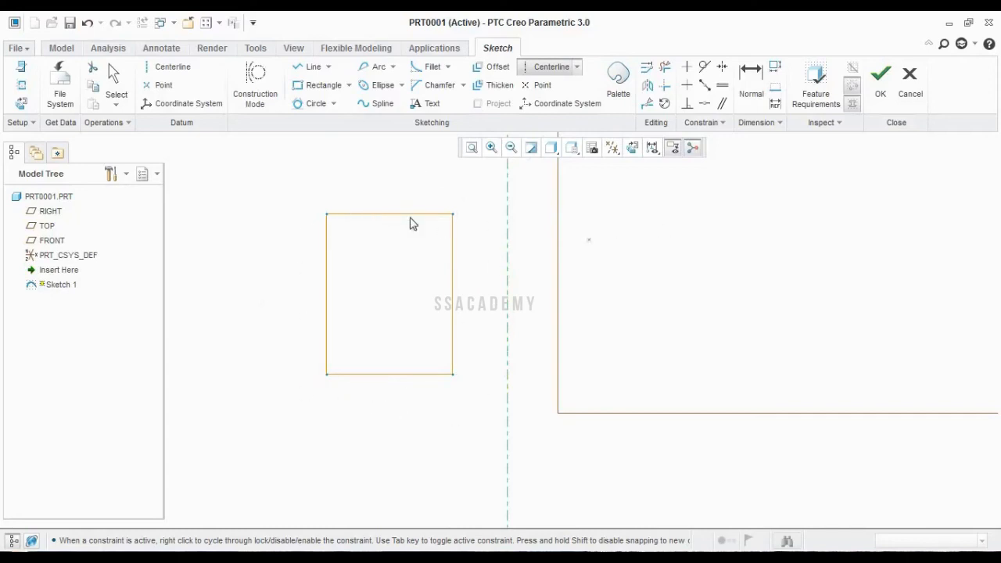
- Mirror the rectangle's right edge about the vertical construction centerline and remove the mirrored edge
{"action": "left_click", "coordinate": [651, 90]}
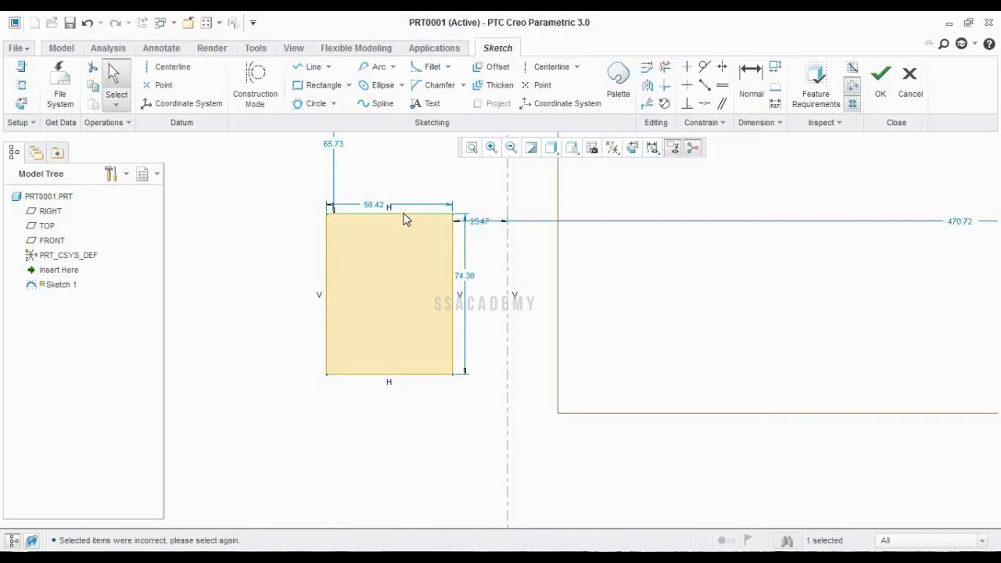
{"action": "left_click", "coordinate": [459, 278], "text": "ctrl"}
{"action": "left_click", "coordinate": [563, 257]}
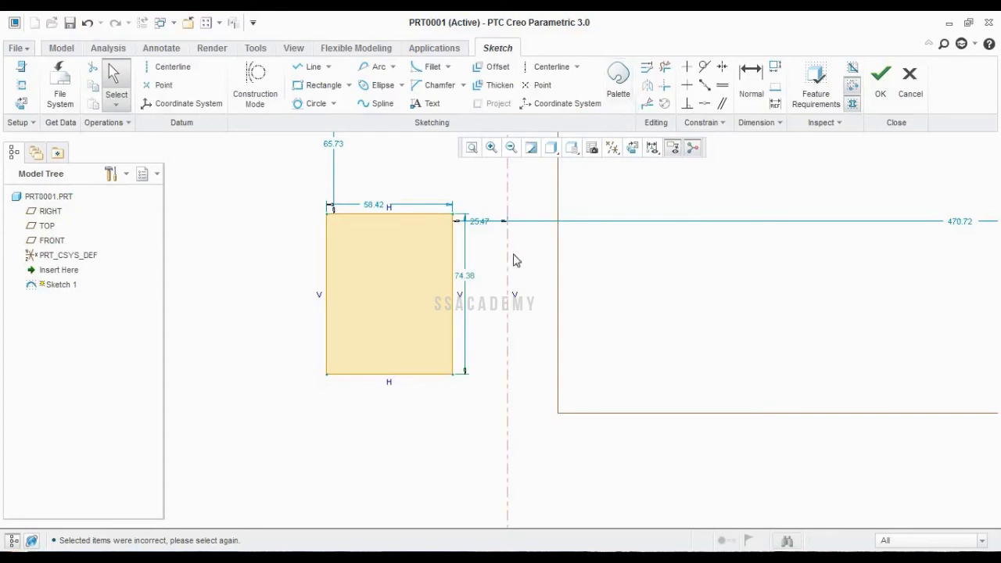
{"action": "left_click", "coordinate": [508, 260]}
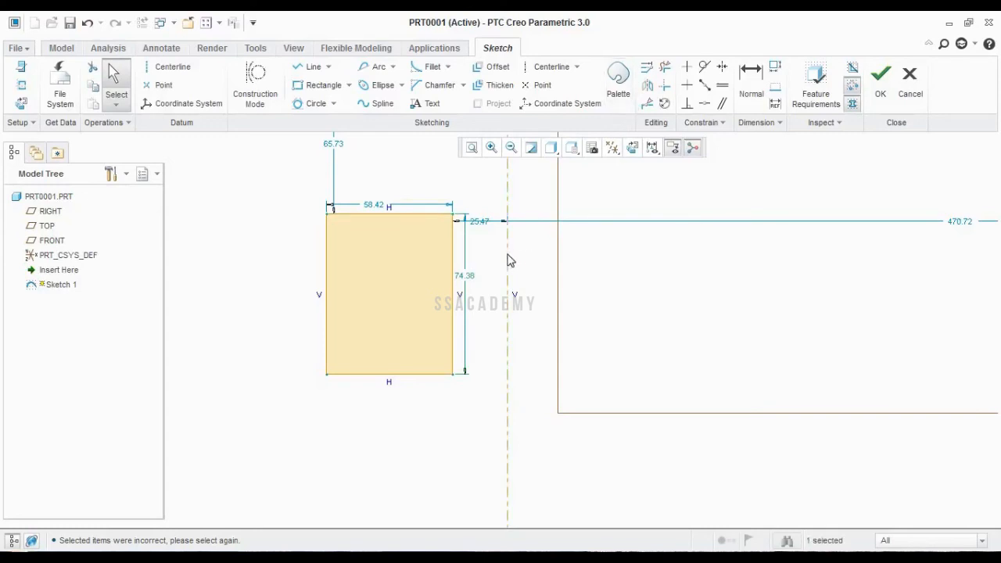
{"action": "left_click", "coordinate": [455, 253]}
{"action": "left_click", "coordinate": [656, 88]}
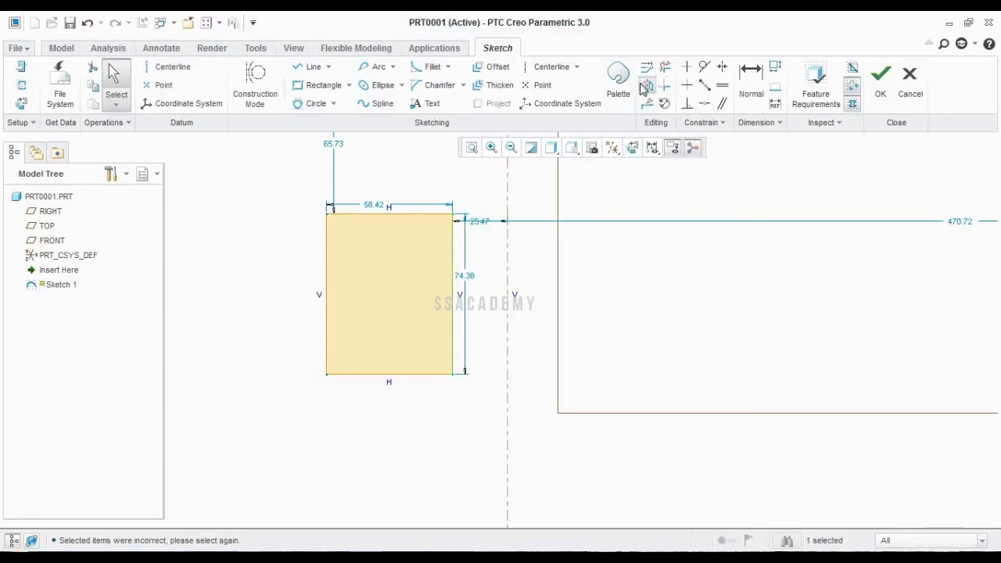
{"action": "left_click", "coordinate": [509, 276]}
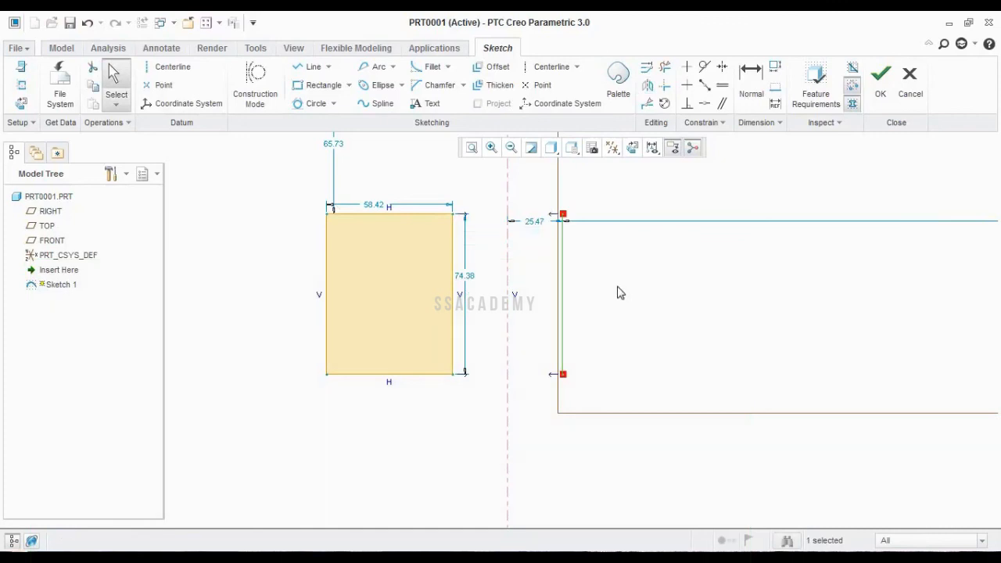
{"action": "key", "text": "Delete"}
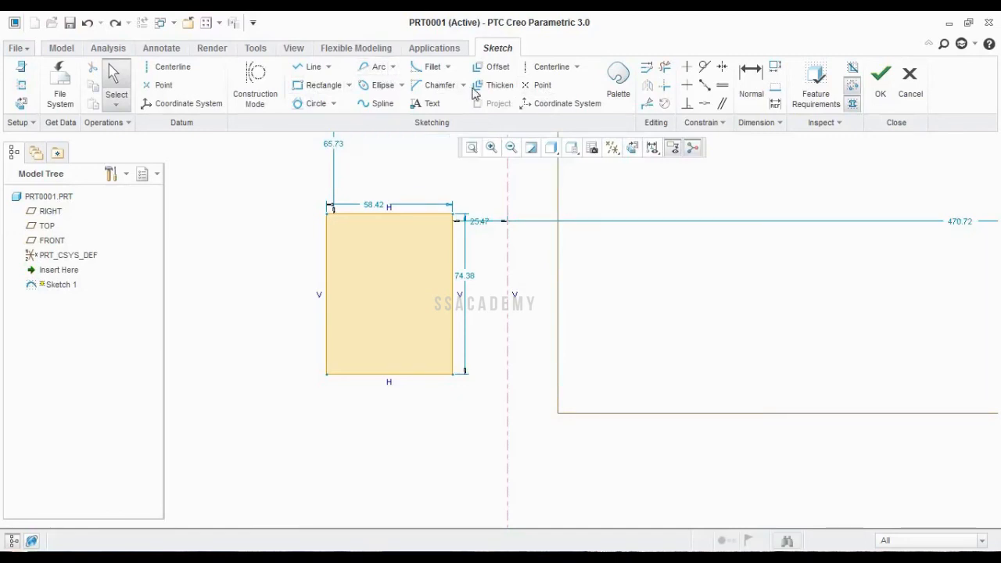
- Place three construction points to the right of the centerline, about 33.6, 135.9 and 88.3 away from it
{"action": "left_click", "coordinate": [538, 85]}
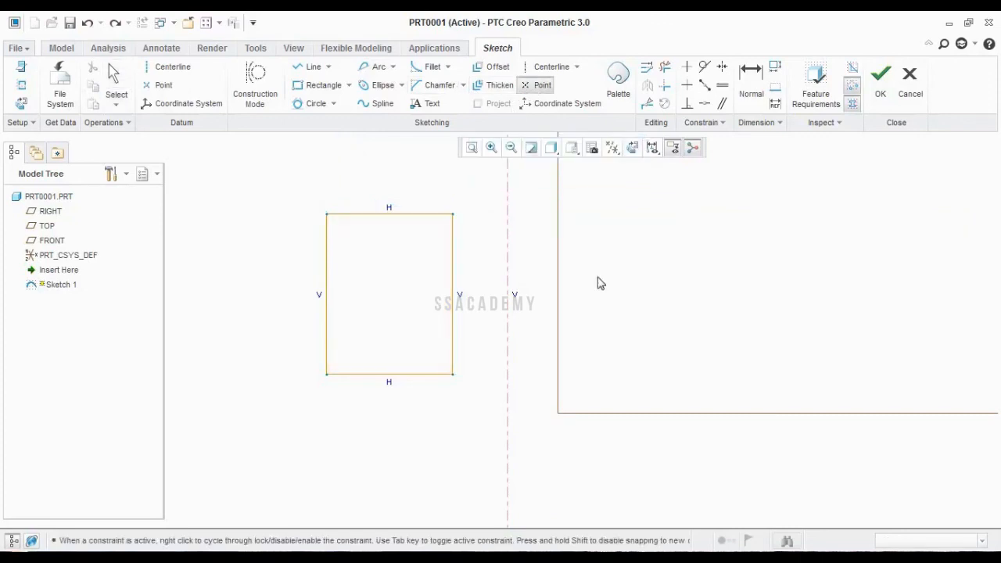
{"action": "left_click", "coordinate": [580, 327]}
{"action": "left_click", "coordinate": [777, 318]}
{"action": "left_click", "coordinate": [696, 378]}
{"action": "middle_click", "coordinate": [529, 336]}
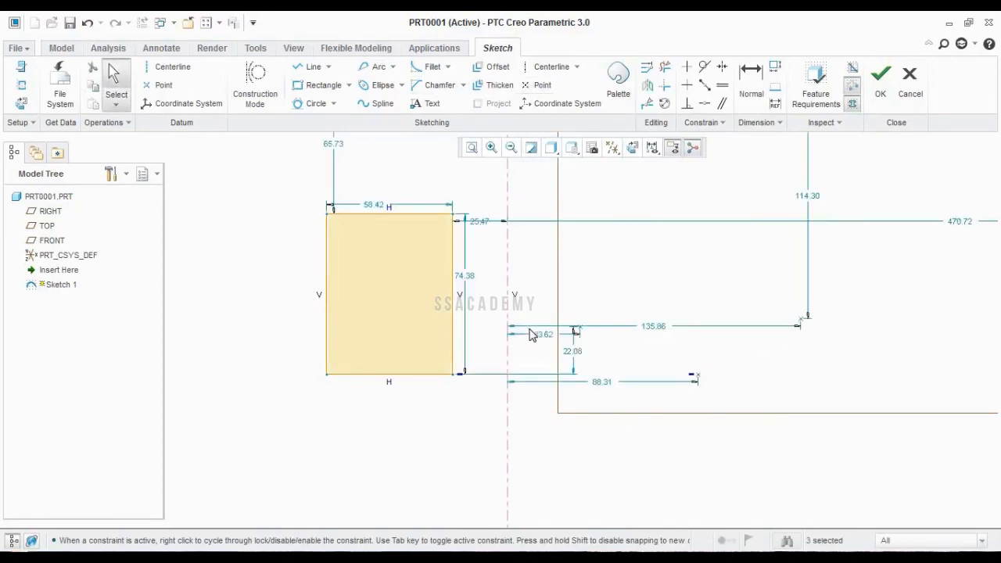
- Draw a spline through the three construction points
{"action": "left_click", "coordinate": [365, 103]}
{"action": "left_click", "coordinate": [581, 327]}
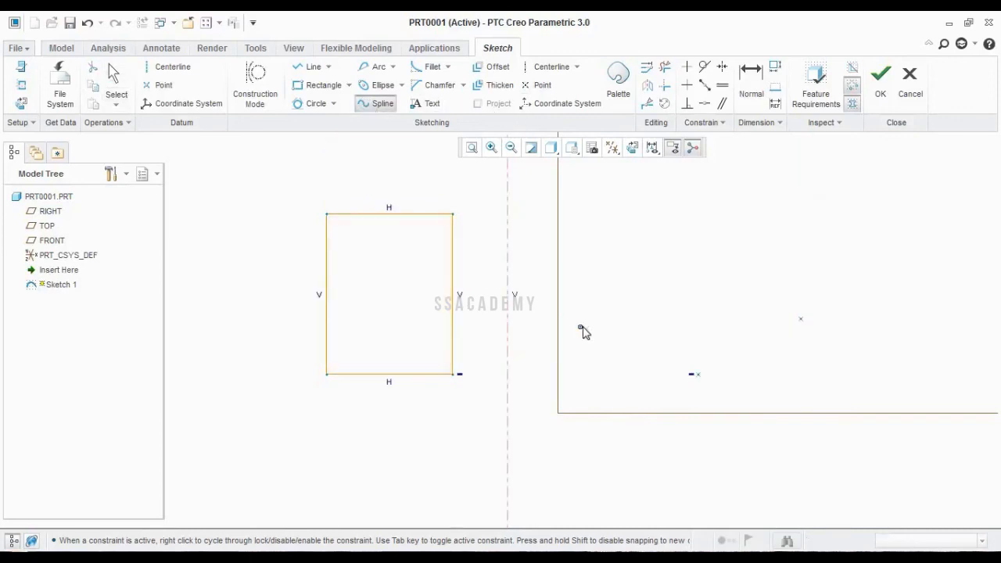
{"action": "left_click", "coordinate": [695, 375]}
{"action": "left_click", "coordinate": [800, 319]}
{"action": "left_click", "coordinate": [674, 246]}
{"action": "middle_click", "coordinate": [682, 281]}
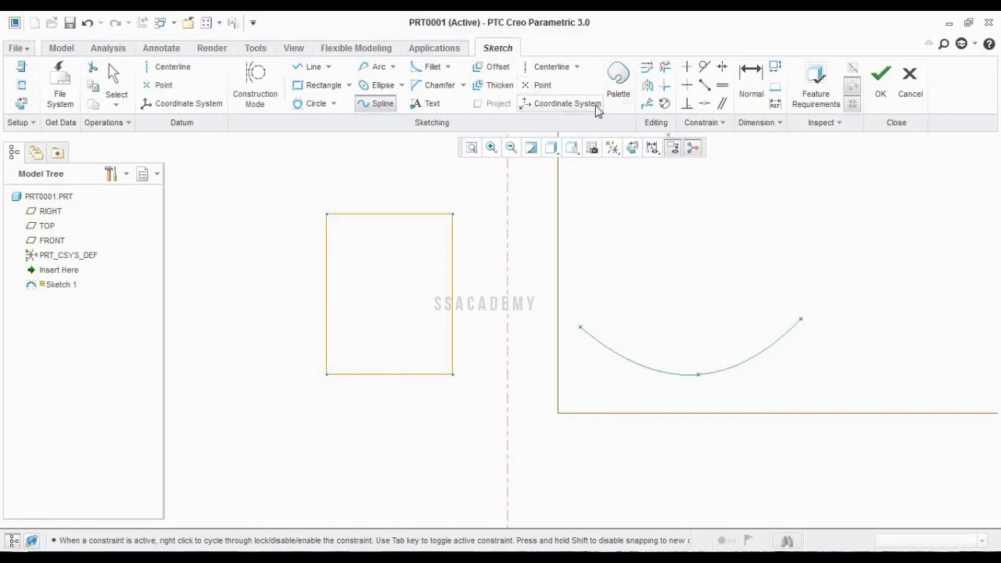
- Undo the spline, the construction points, the centerline and the rectangle to leave the sketch empty
{"action": "key", "text": "ctrl+z"}
{"action": "key", "text": "ctrl+z"}
{"action": "key", "text": "ctrl+z"}
{"action": "key", "text": "ctrl+z"}
{"action": "key", "text": "ctrl+z"}
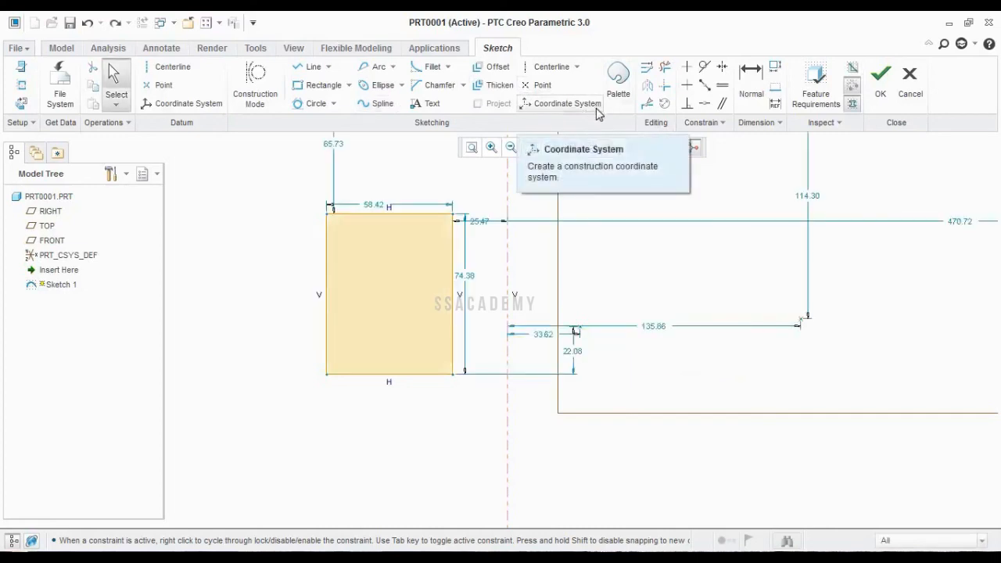
{"action": "key", "text": "ctrl+z"}
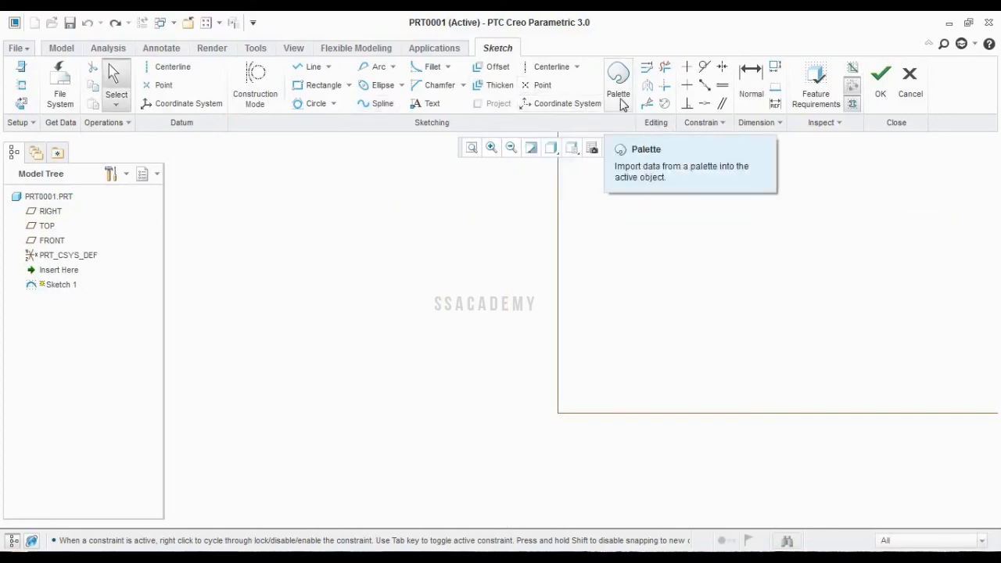
- Examine the predefined profiles, shapes, stars and polygons offered in the Sketcher Palette
{"action": "left_click", "coordinate": [619, 98]}
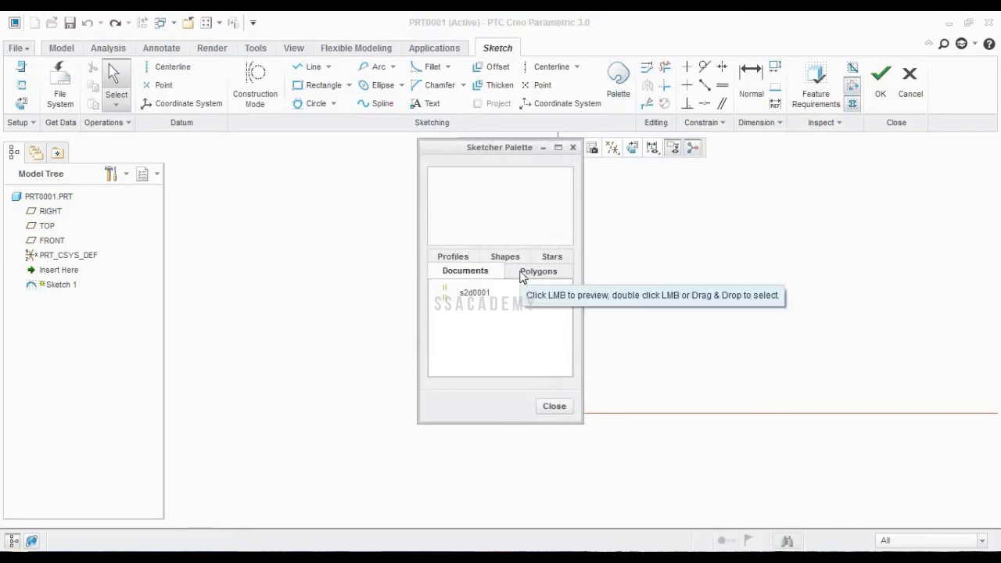
{"action": "left_click", "coordinate": [454, 258]}
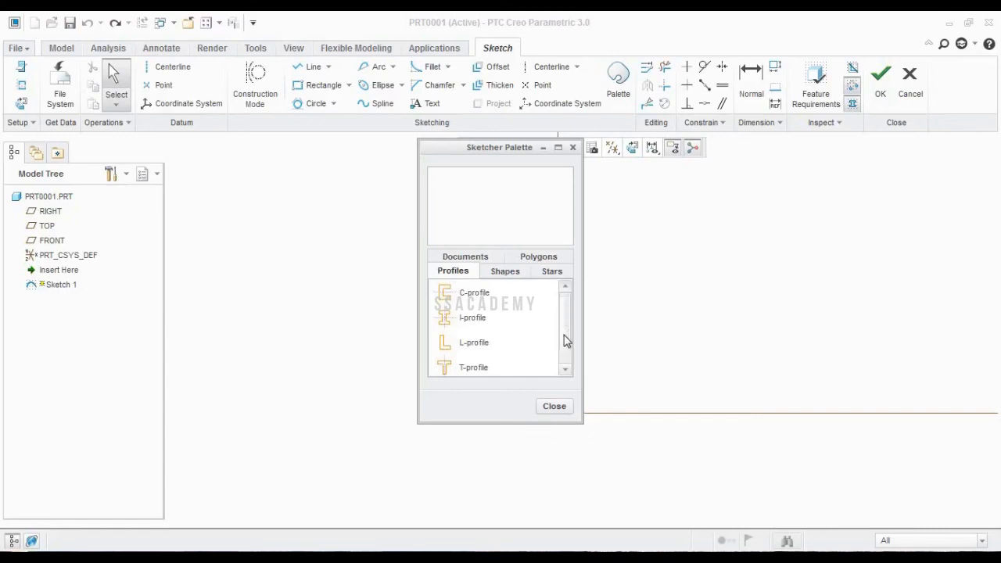
{"action": "left_click_drag", "start_coordinate": [565, 342], "coordinate": [567, 352]}
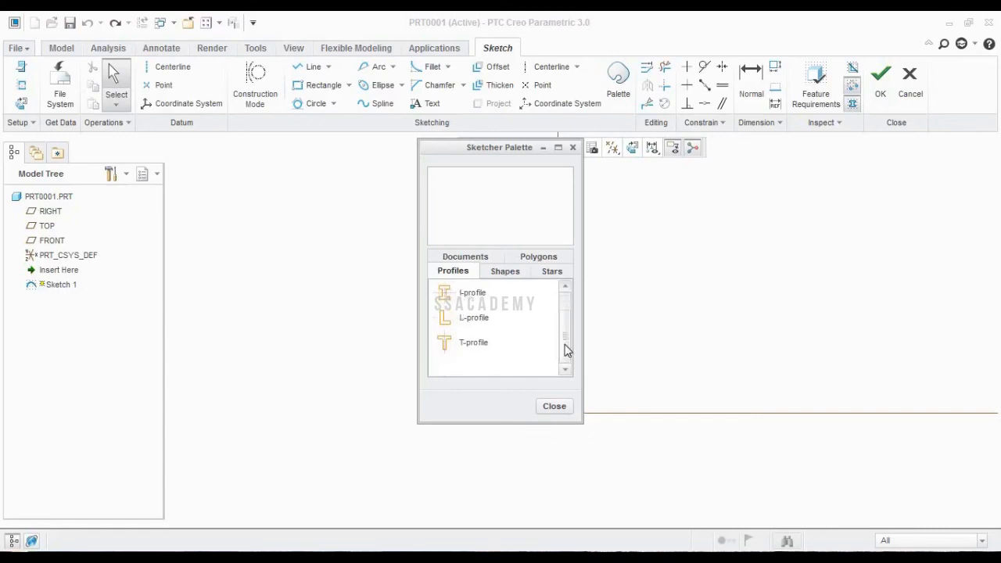
{"action": "left_click", "coordinate": [506, 271]}
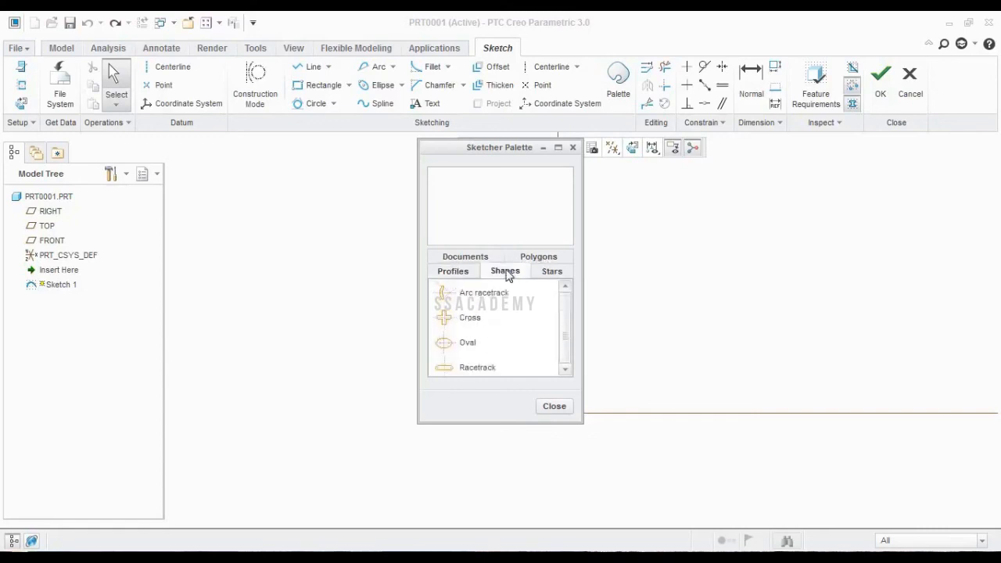
{"action": "left_click_drag", "start_coordinate": [569, 311], "coordinate": [569, 324]}
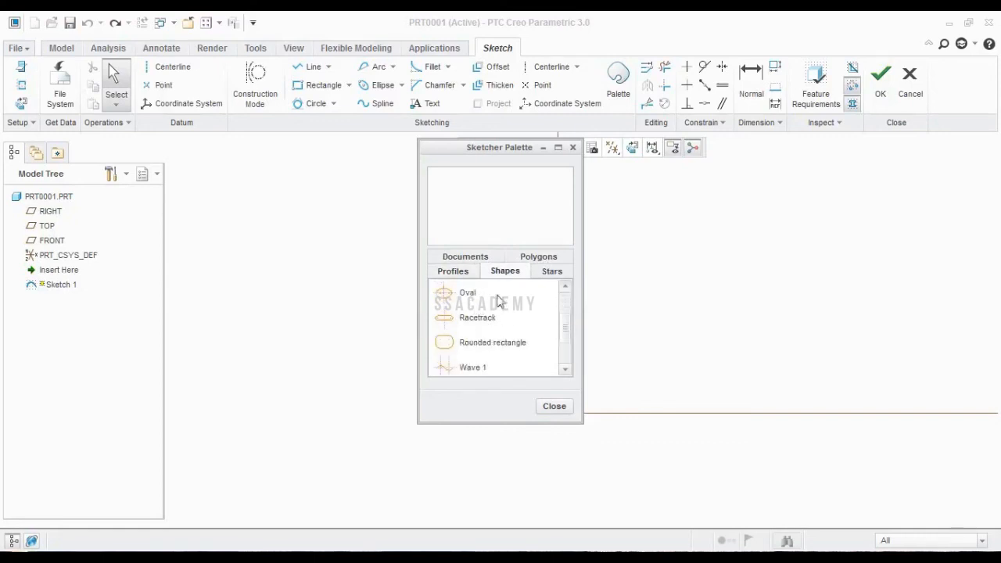
{"action": "left_click", "coordinate": [556, 275]}
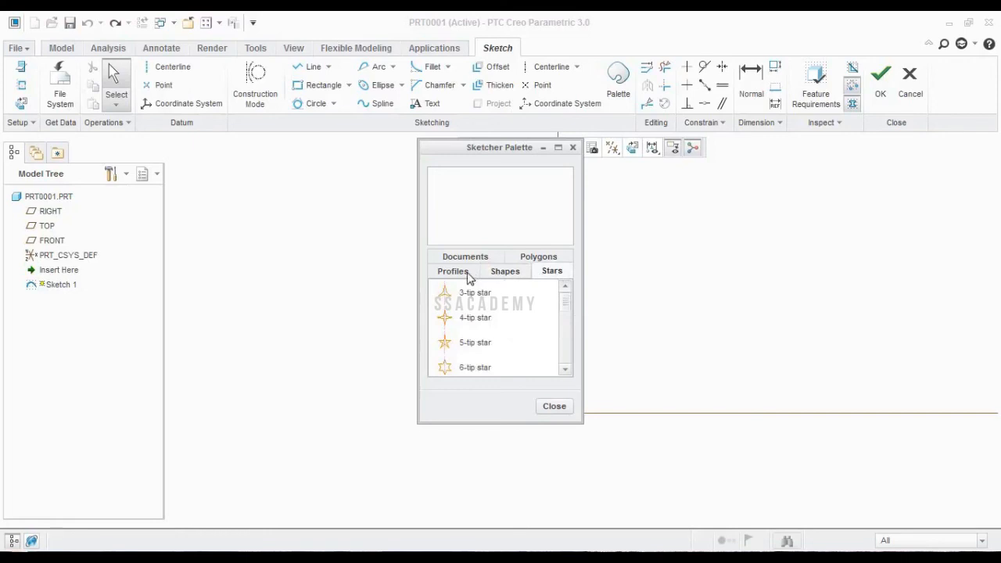
{"action": "left_click", "coordinate": [520, 259]}
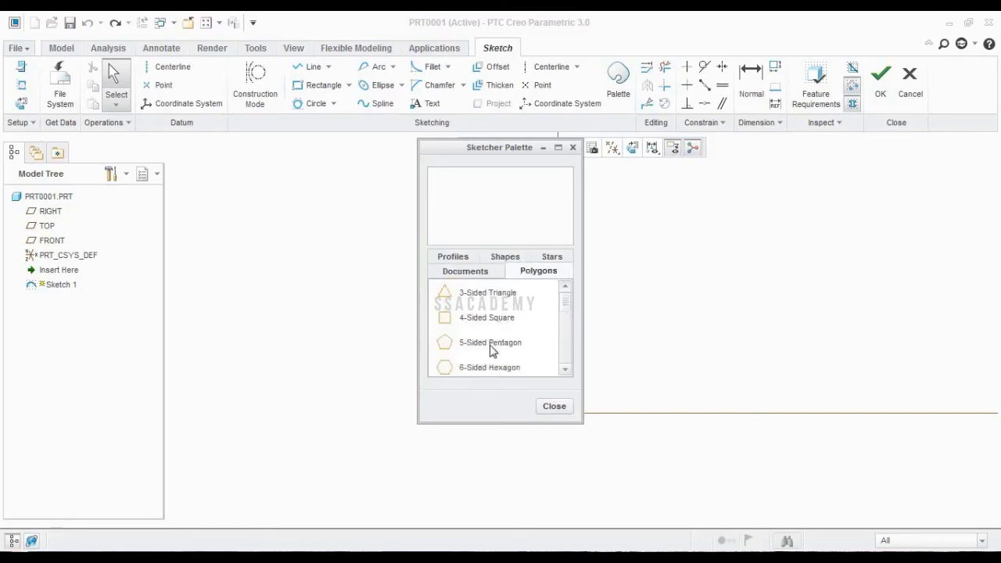
{"action": "mouse_move", "coordinate": [568, 310]}
{"action": "left_mouse_down"}
{"action": "mouse_move", "coordinate": [563, 361]}
{"action": "mouse_move", "coordinate": [563, 295]}
{"action": "left_mouse_up"}
- Insert a 6-Sided Hexagon from the Sketcher Palette just above the horizontal reference line and close the palette
{"action": "left_click", "coordinate": [467, 372]}
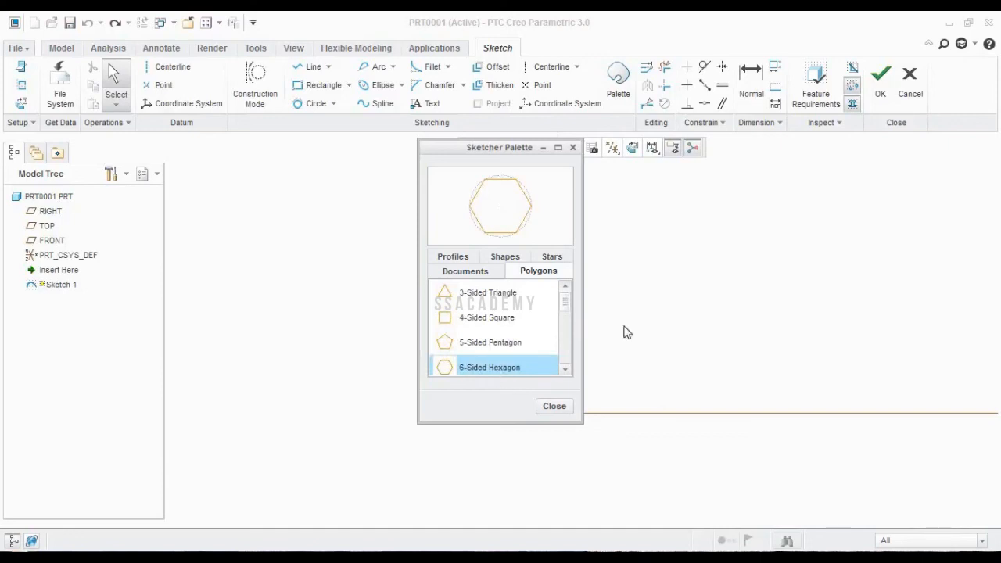
{"action": "left_click", "coordinate": [688, 294]}
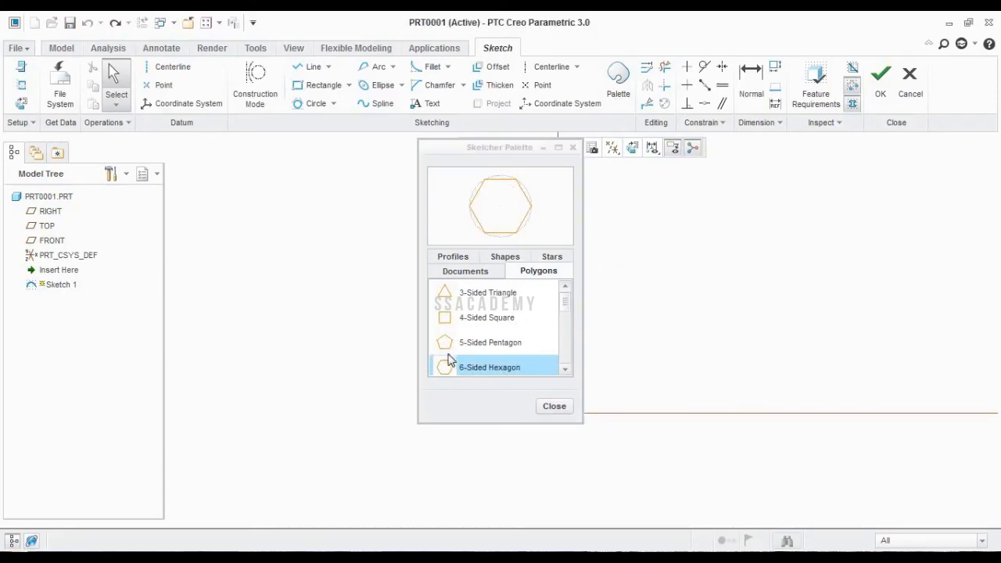
{"action": "left_click", "coordinate": [467, 370]}
{"action": "left_click_drag", "start_coordinate": [467, 370], "coordinate": [662, 338]}
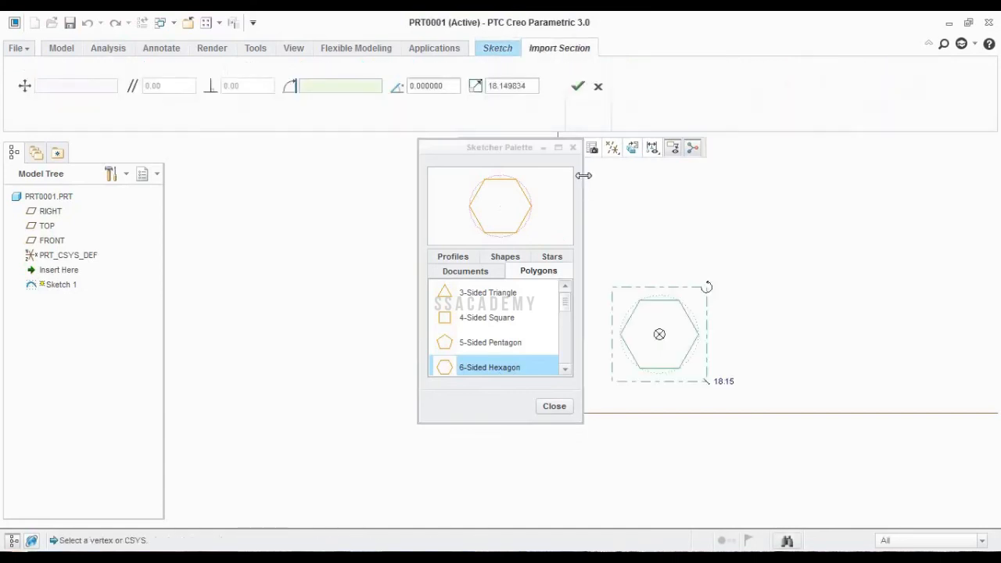
{"action": "left_click", "coordinate": [573, 148]}
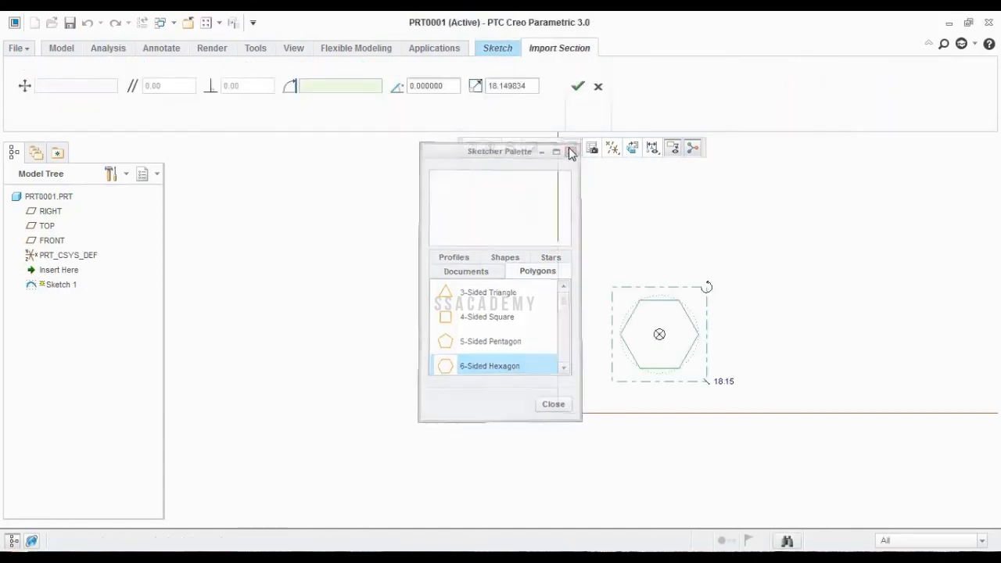
- Set the imported hexagon's scale factor to 20 and accept the placement
{"action": "double_click", "coordinate": [724, 383]}
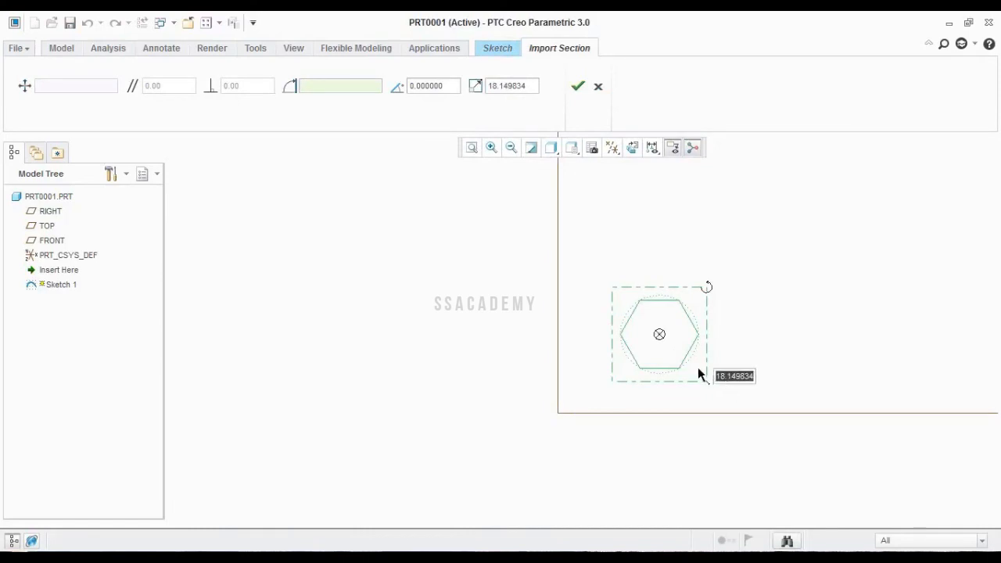
{"action": "type", "text": "20"}
{"action": "key", "text": "Return"}
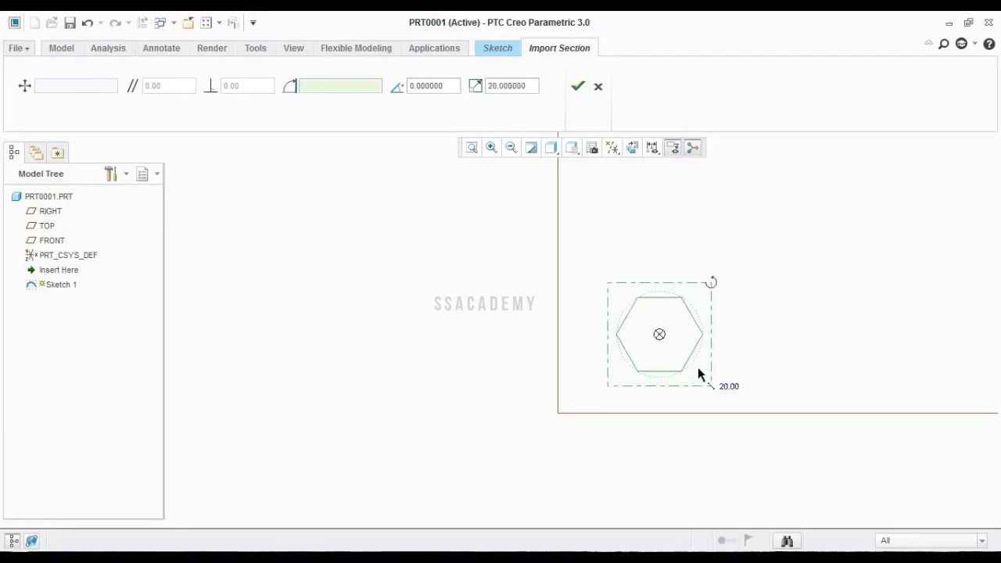
{"action": "left_click", "coordinate": [579, 88]}
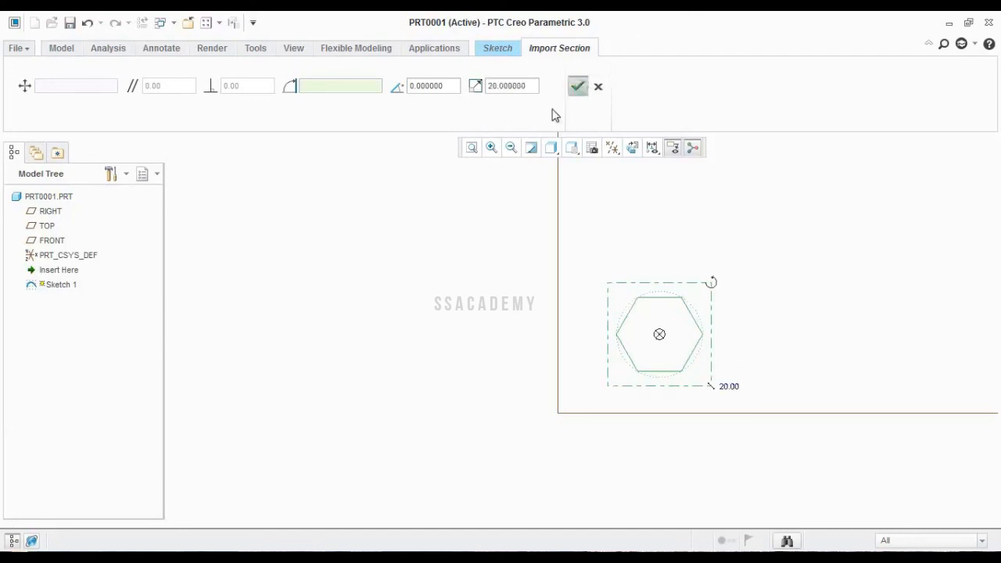
{"action": "scroll", "coordinate": [677, 336], "scroll_direction": "up", "scroll_amount": 4}
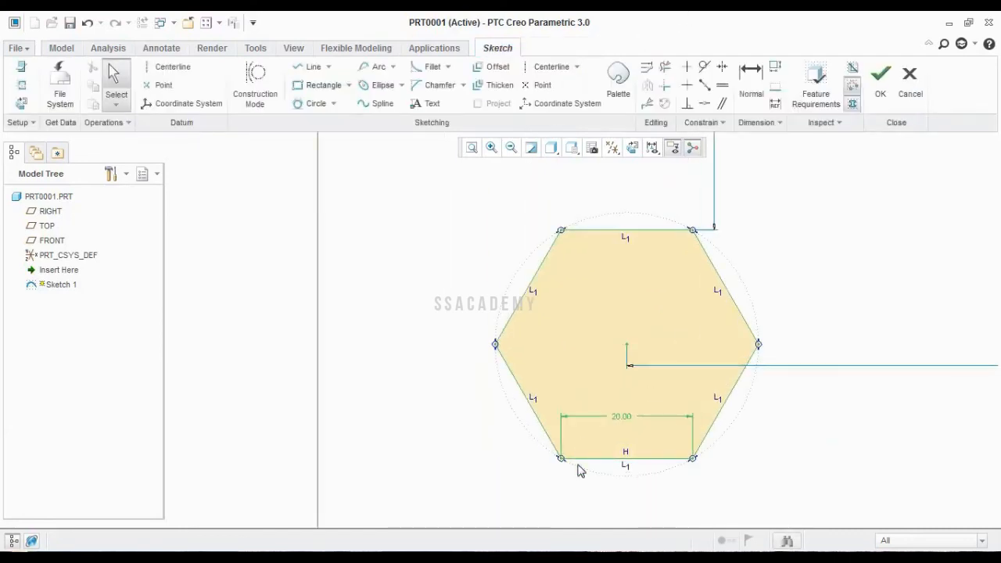